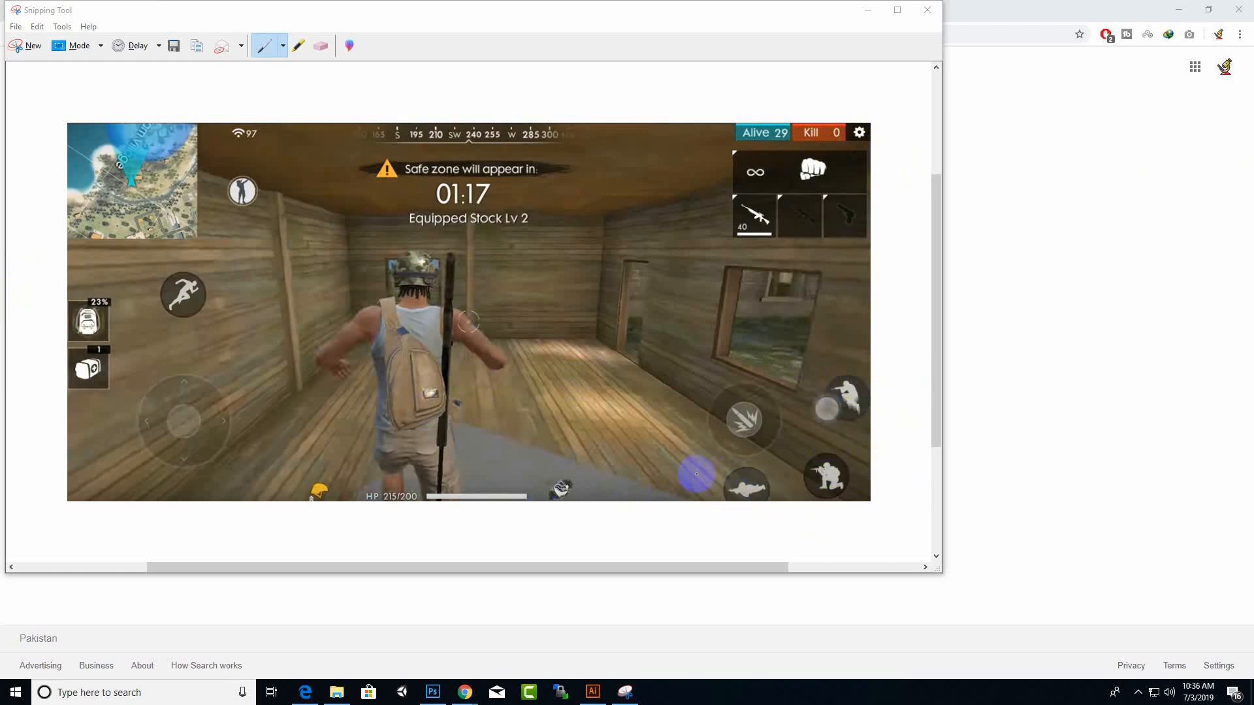
Step: Switch to the Google Images page in Chrome and search for "crouch png icon"
click(1017, 22)
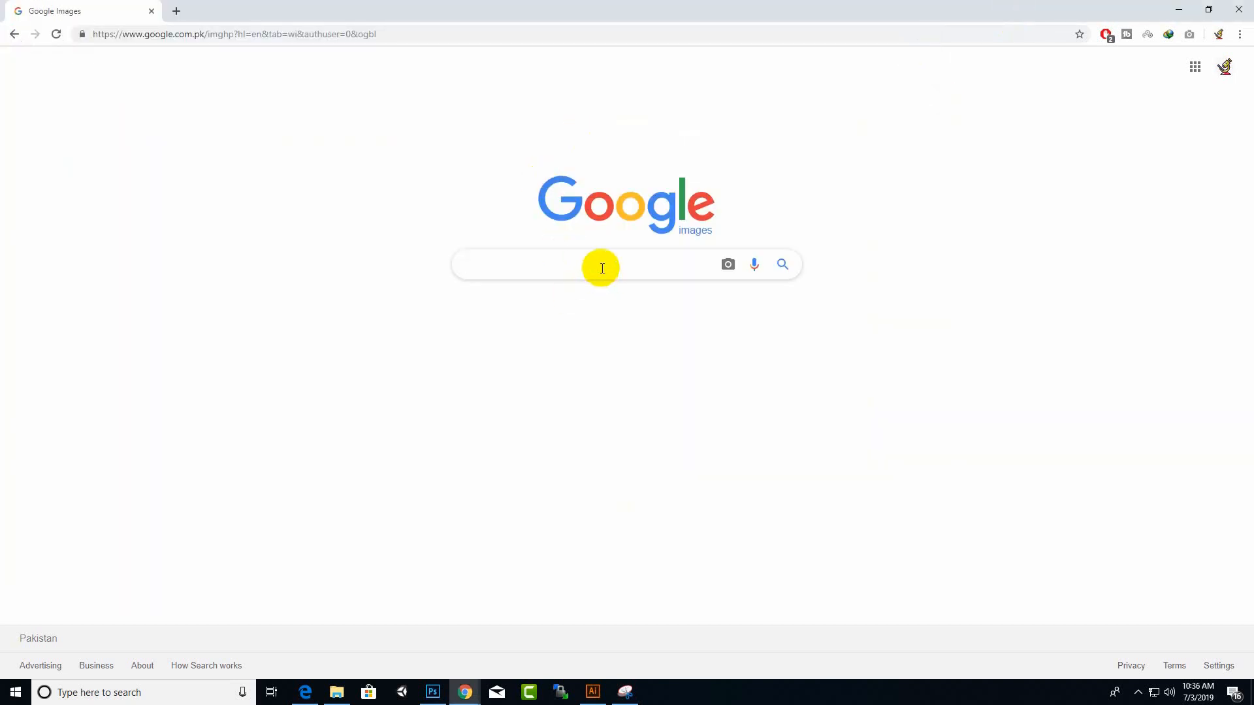
click(623, 690)
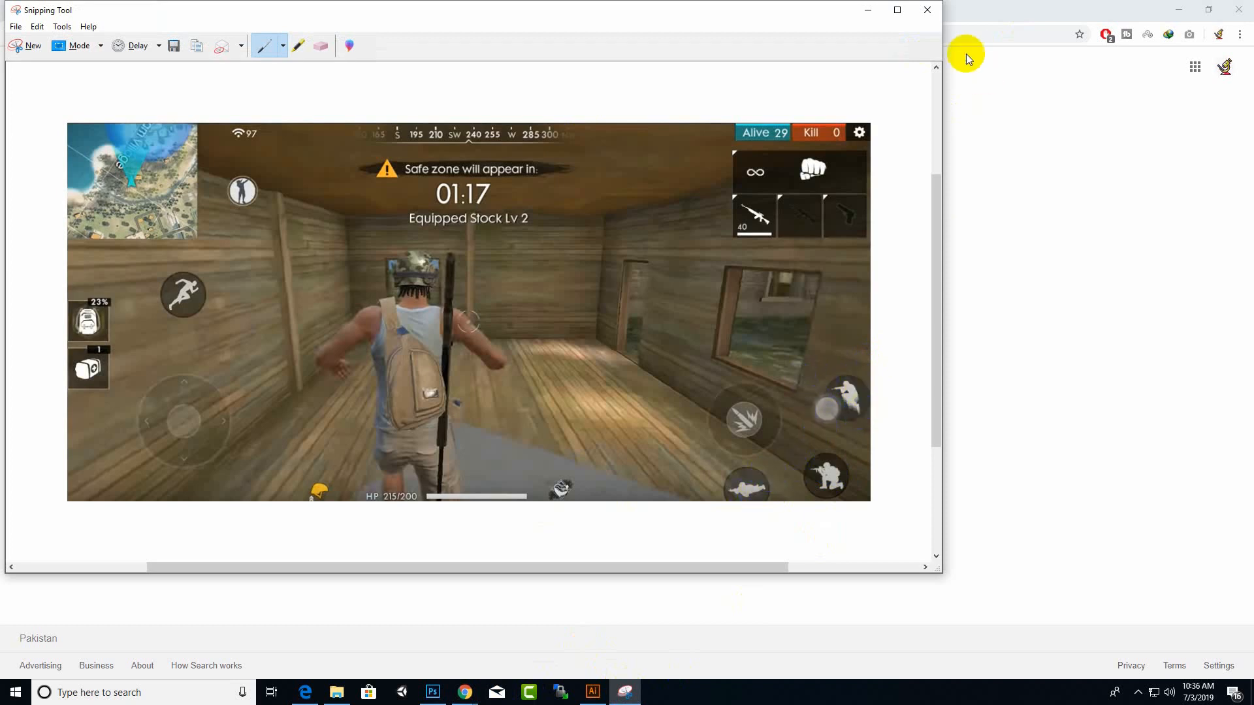
click(978, 26)
click(672, 264)
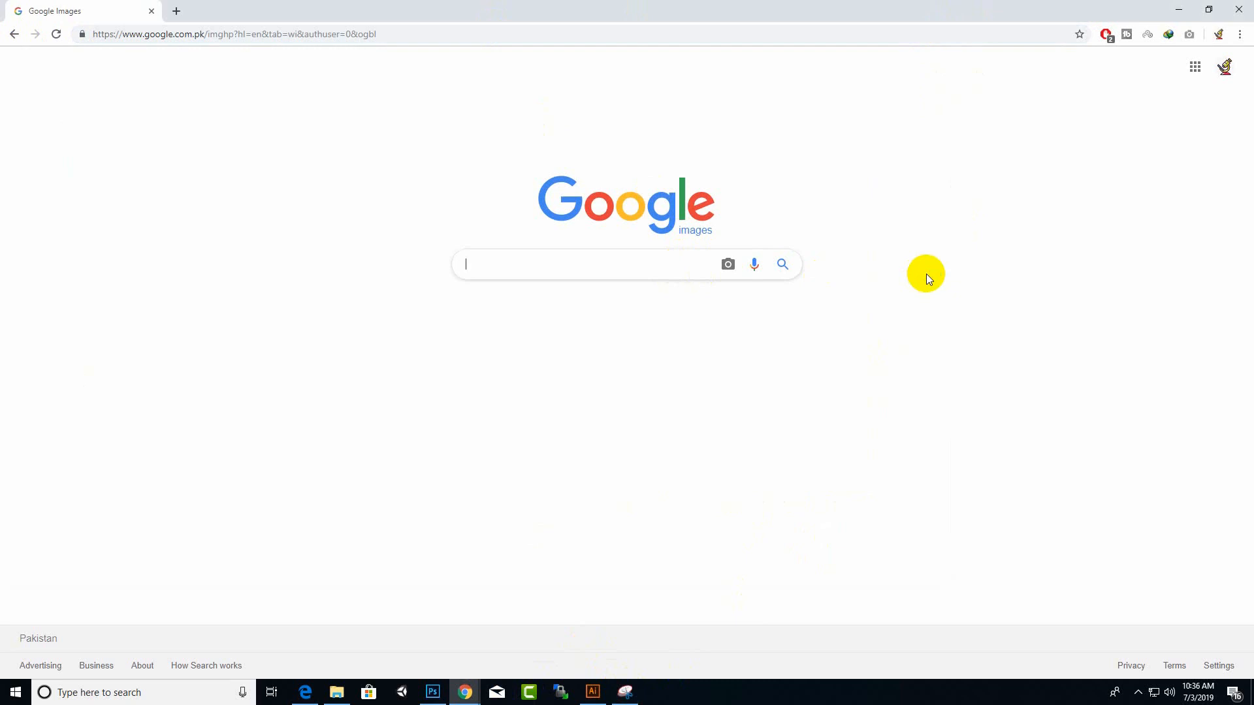
text(crou)
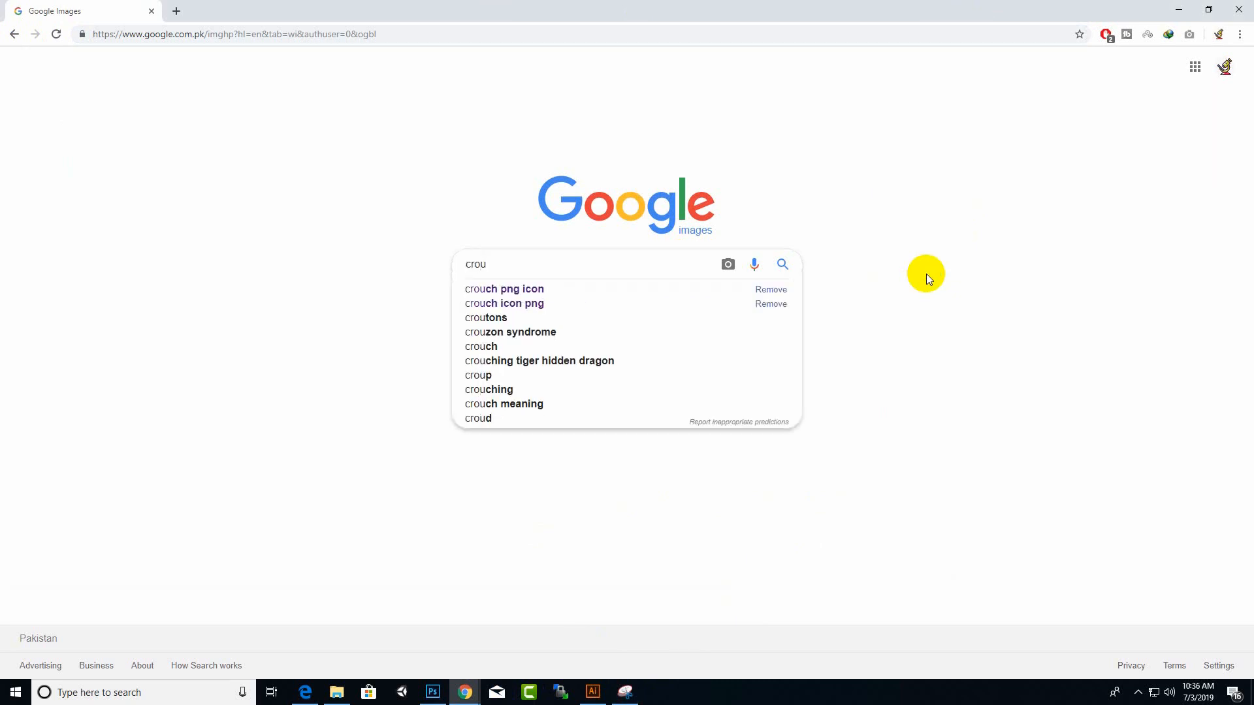
key(Down)
key(Return)
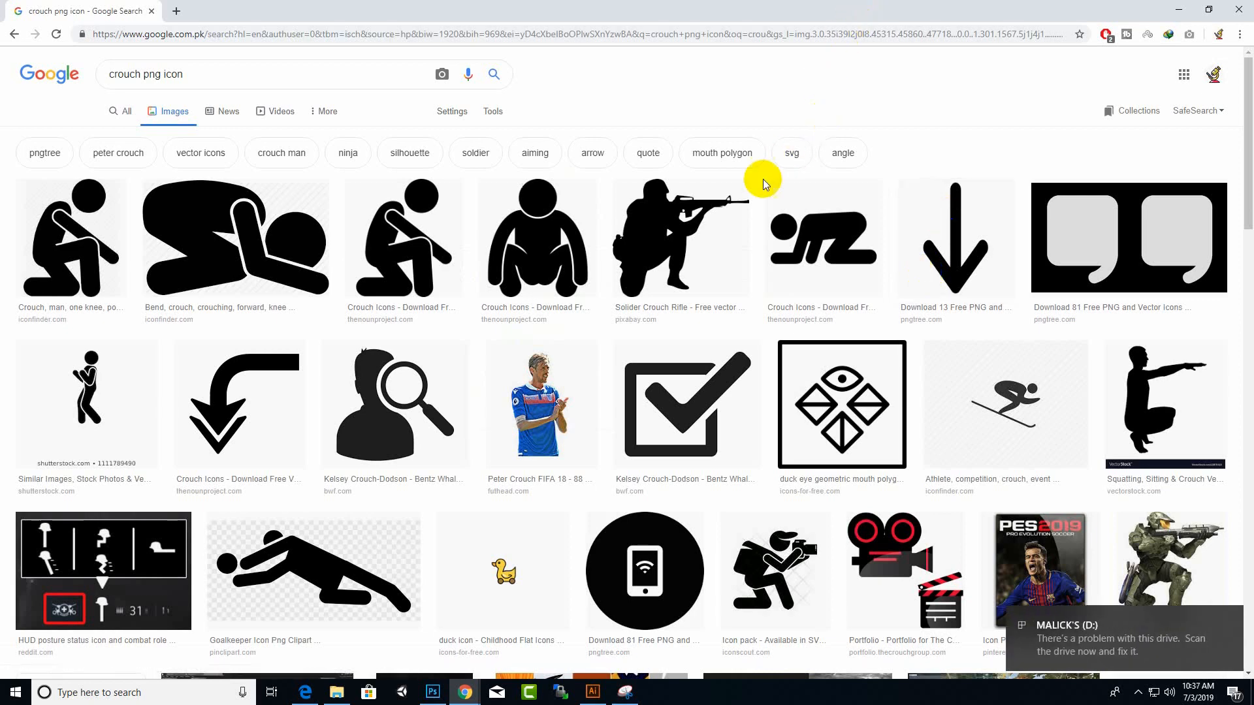
Step: Open the Solider Crouch Rifle image result in a new tab, look through the other results, and view the opened image
right_click(683, 221)
click(685, 224)
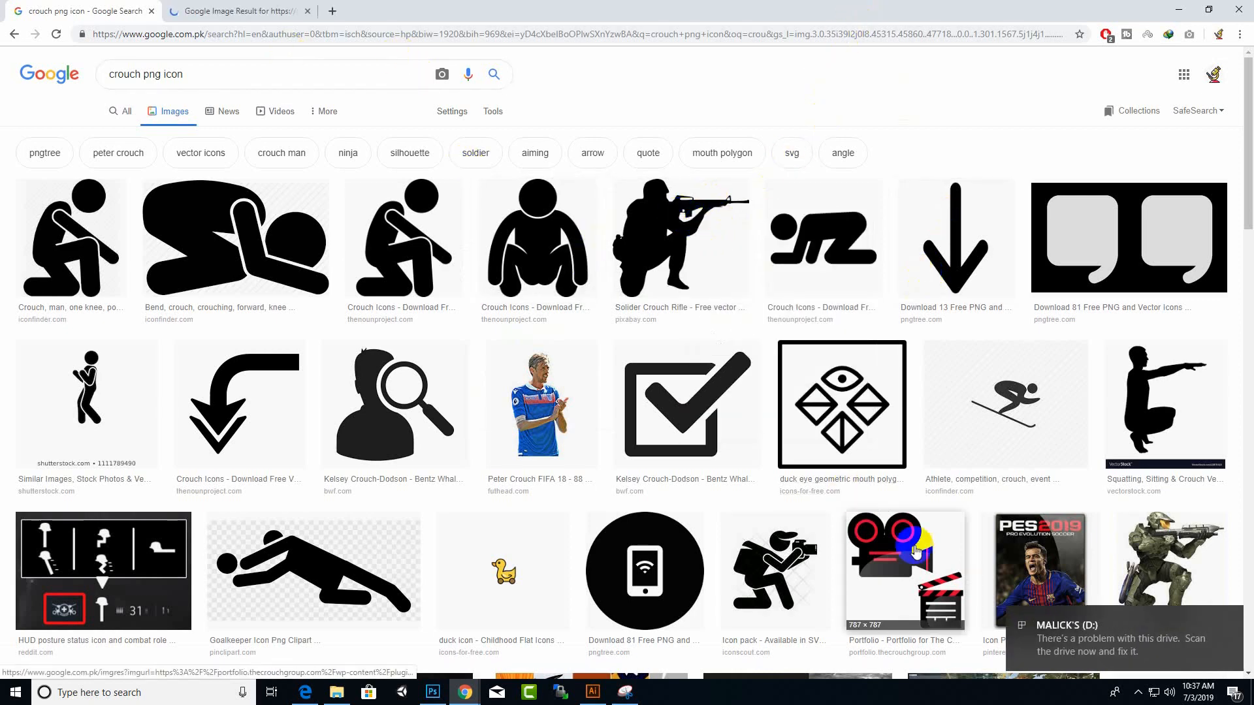
scroll(894, 490, down, 5)
scroll(679, 353, down, 5)
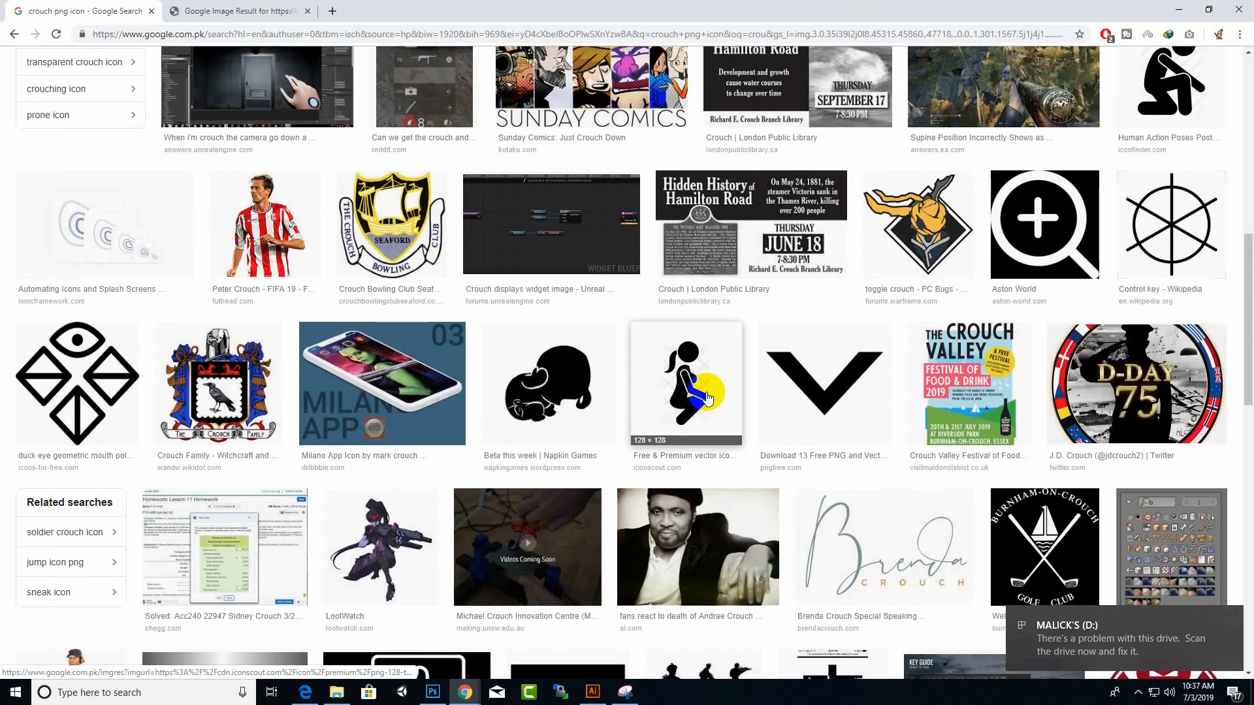
scroll(705, 384, up, 10)
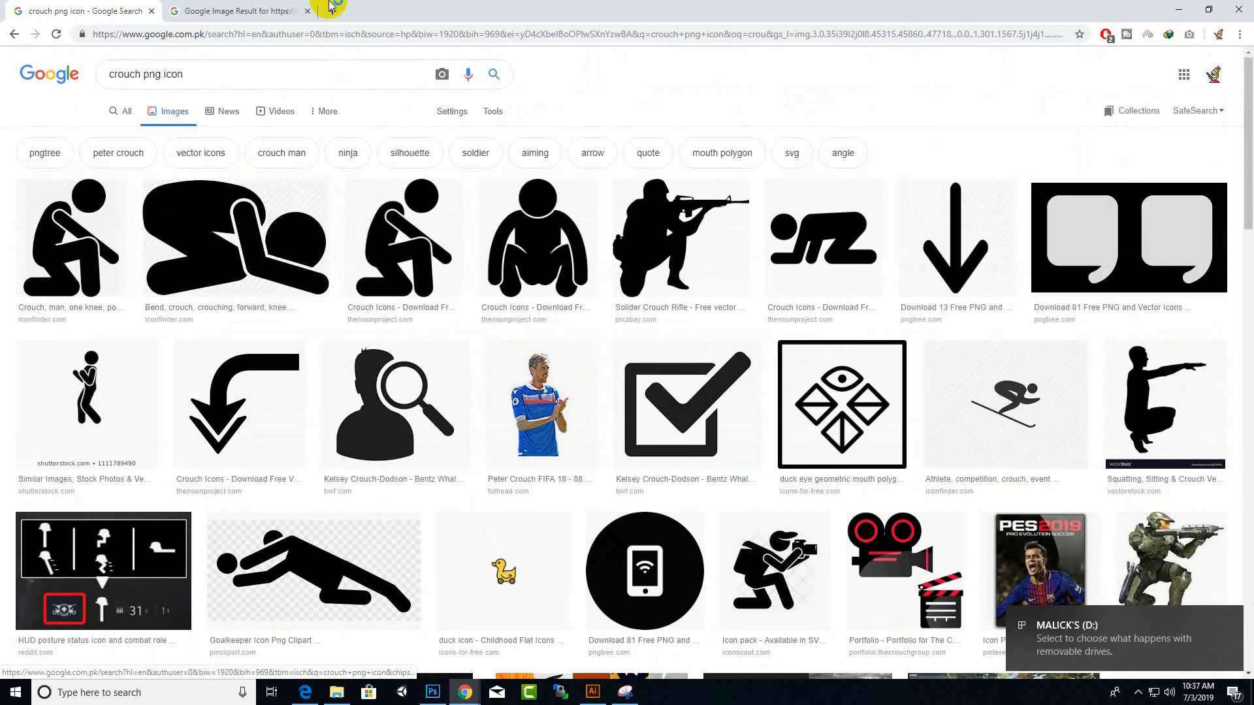
click(261, 11)
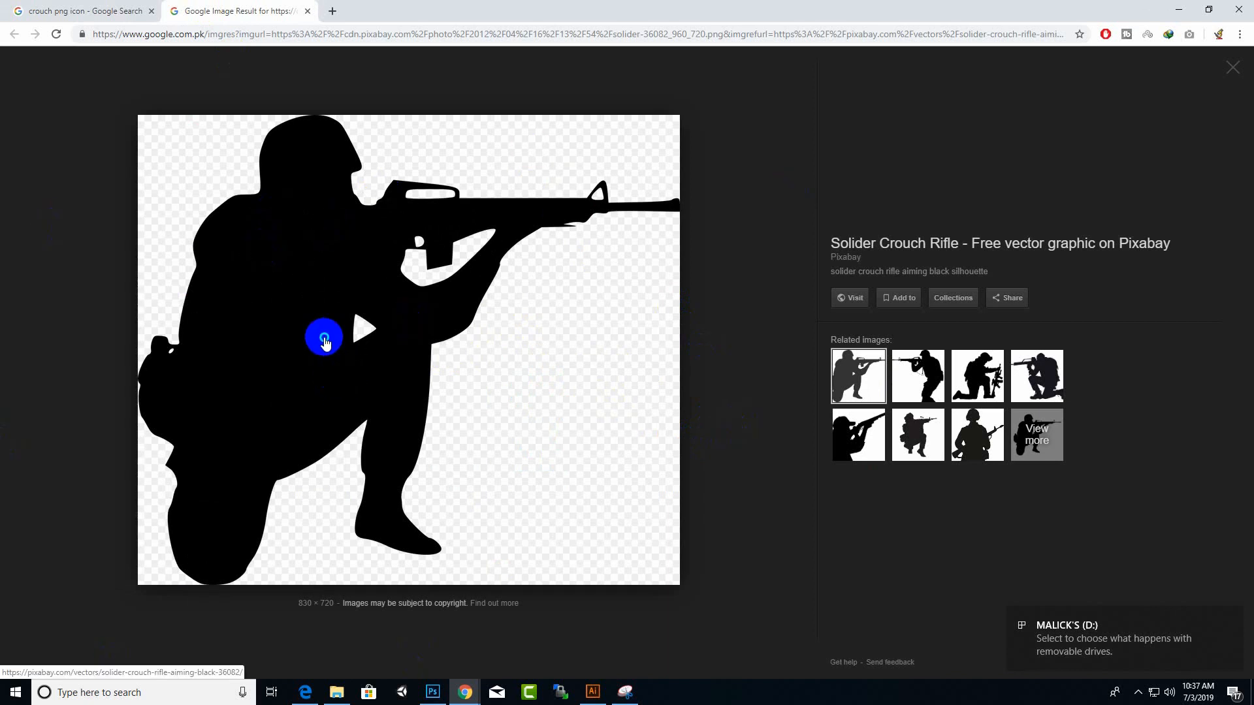
right_click(324, 337)
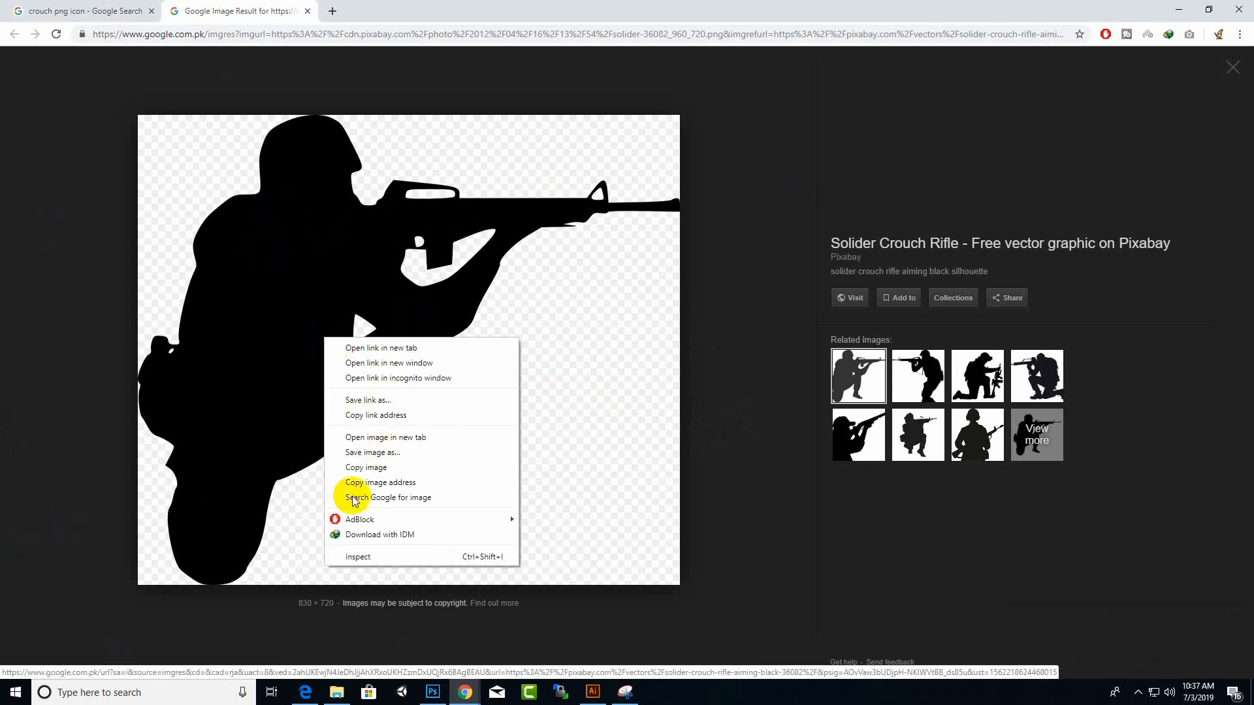
Step: Browse the related soldier silhouettes and save the Hunting Hunter Gun image to the Desktop as hunting-2824661_960_720.png
click(917, 369)
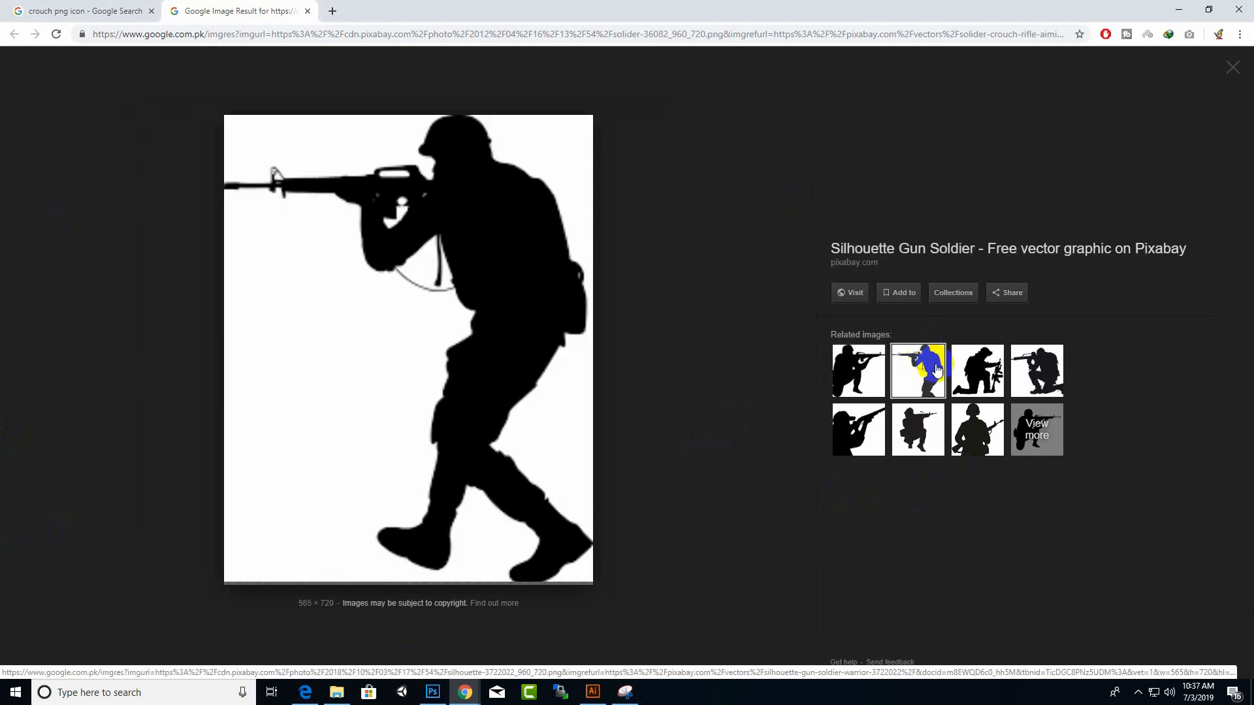
click(968, 358)
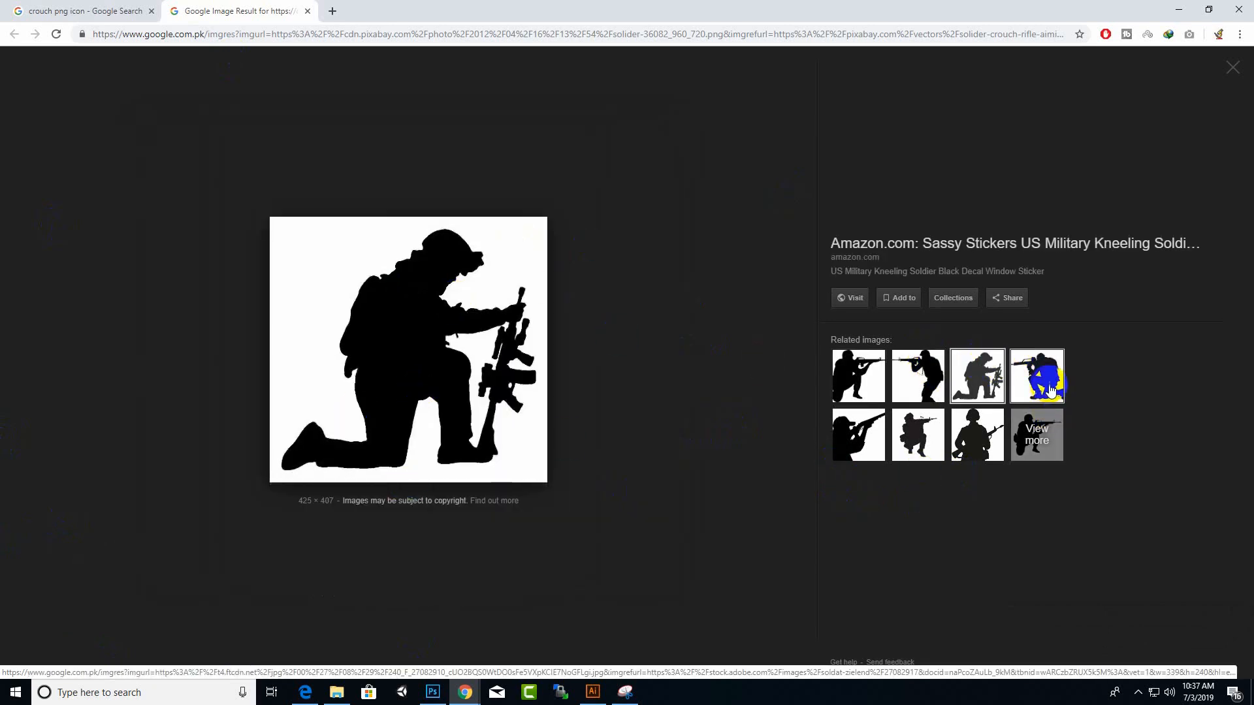
click(1040, 373)
click(849, 428)
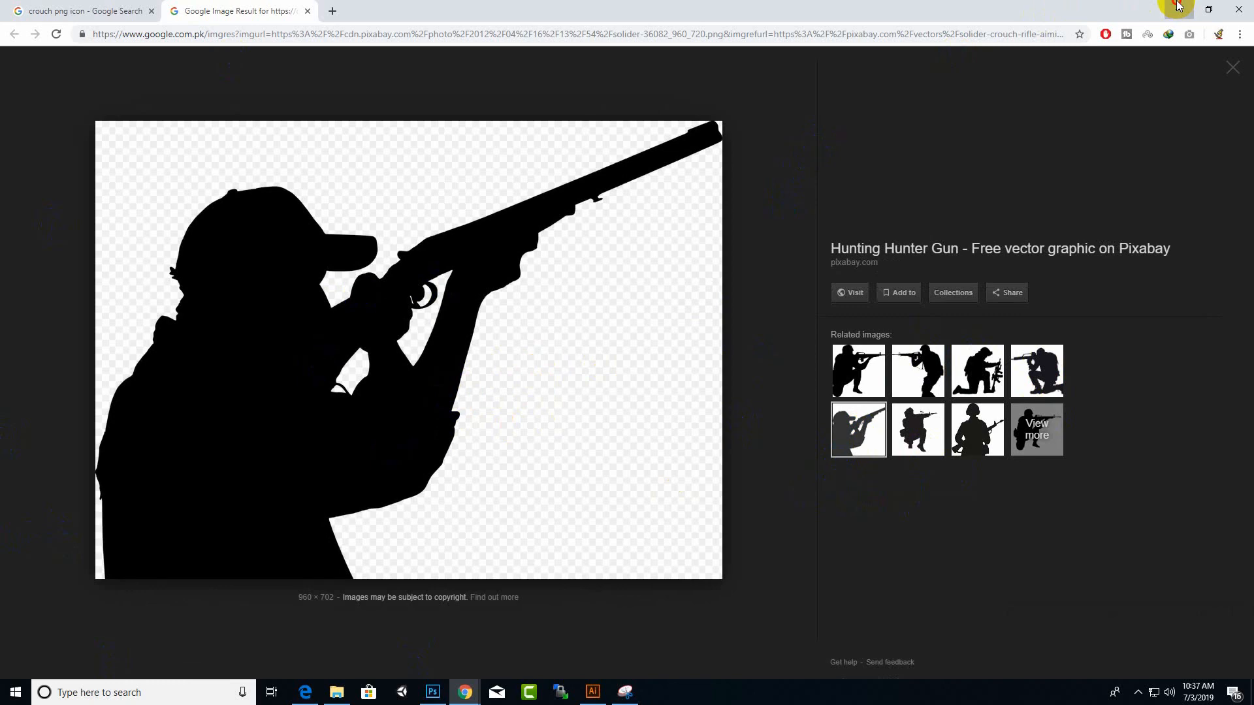
right_click(480, 312)
click(539, 423)
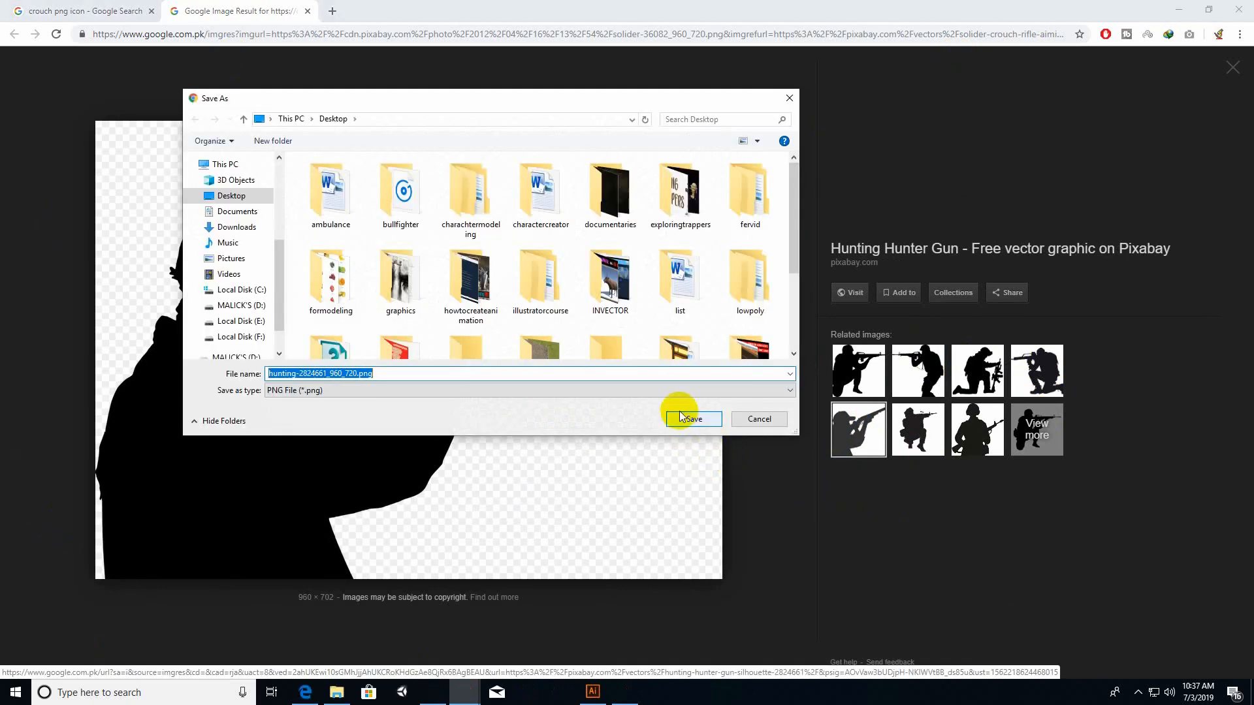
click(681, 418)
Step: View the remaining related silhouettes and save the standing Soldier Outline image to the Desktop as images.jpg
click(914, 423)
click(972, 423)
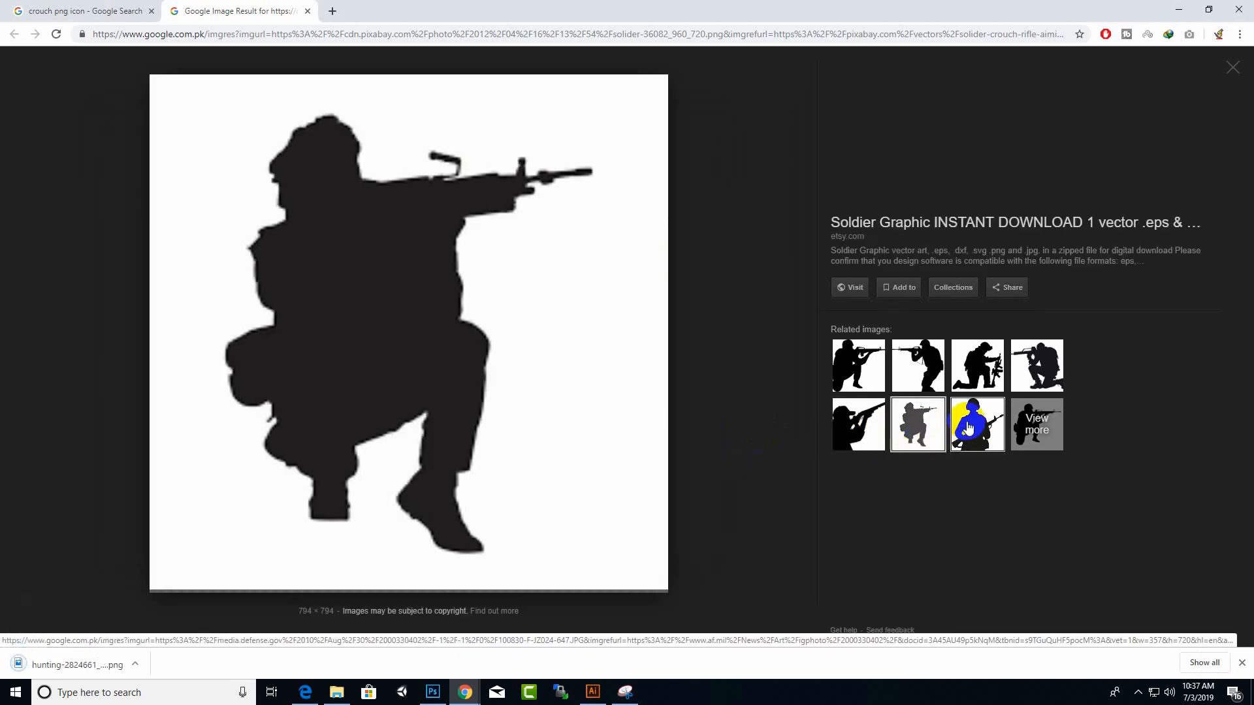
right_click(314, 279)
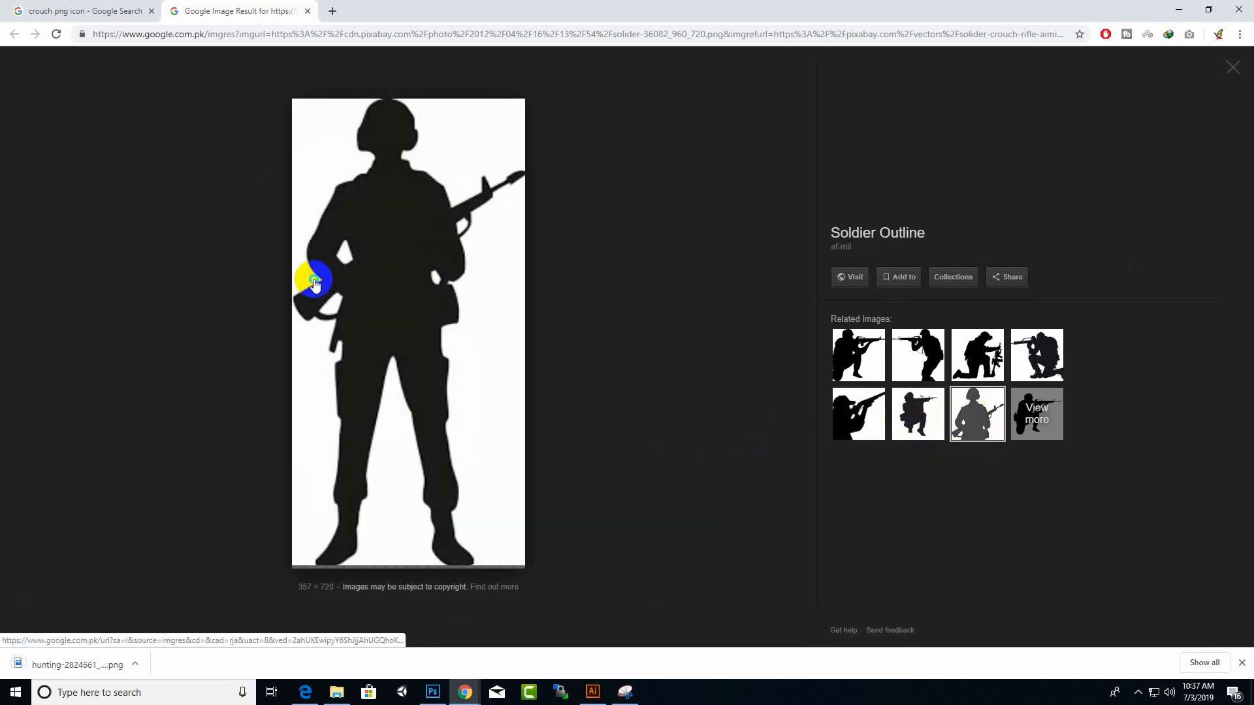
click(358, 395)
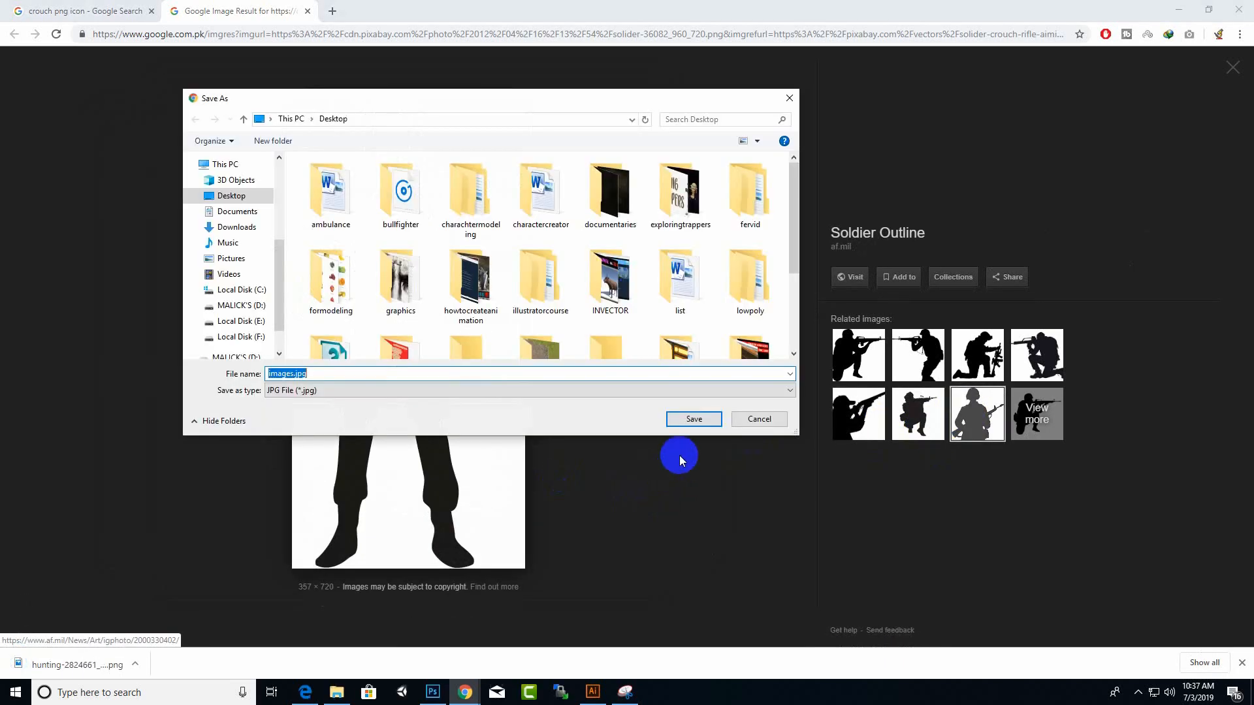
click(700, 415)
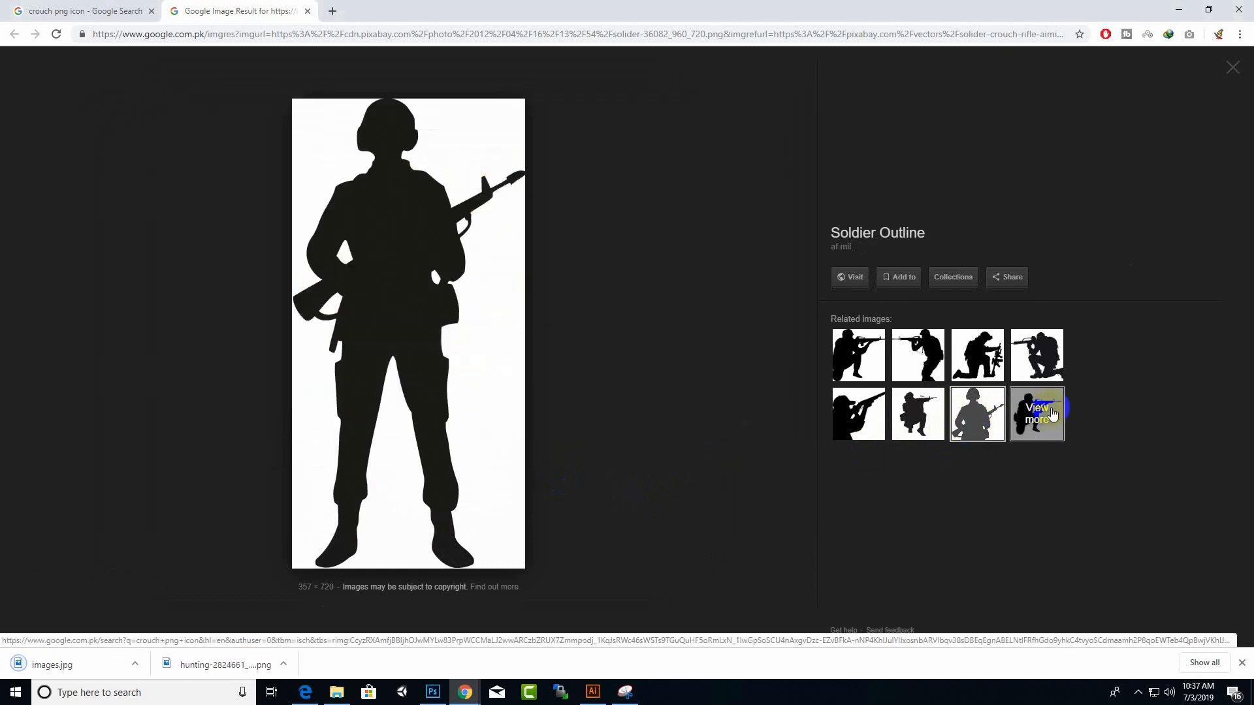
Step: Clear away the browser windows and close the Snipping Tool without saving the snip, leaving the Desktop folder in front
drag(1051, 409, 707, 238)
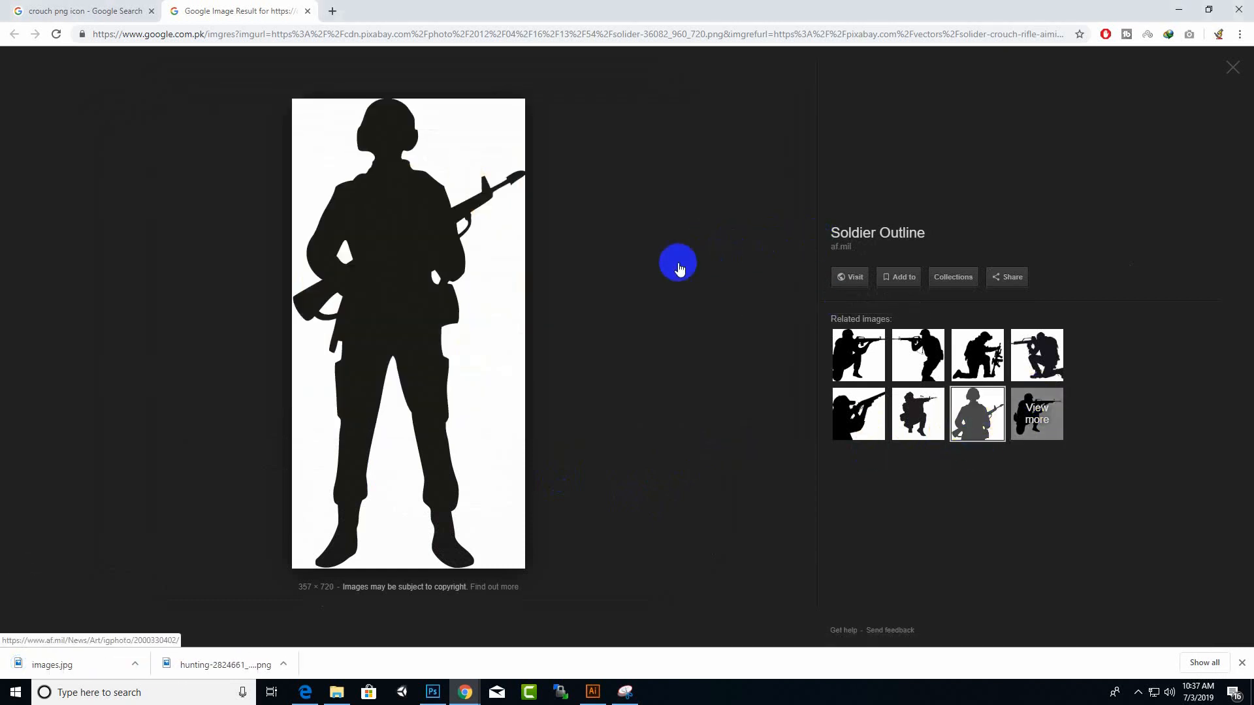
click(1244, 6)
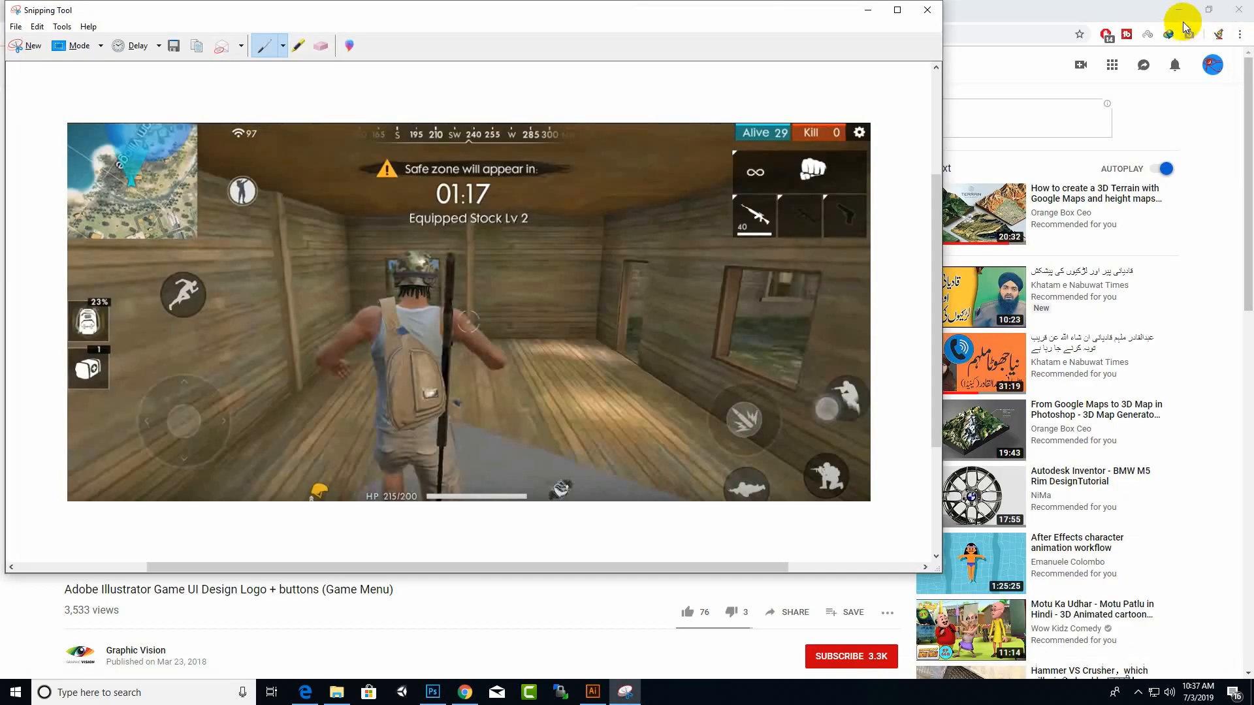
click(1179, 9)
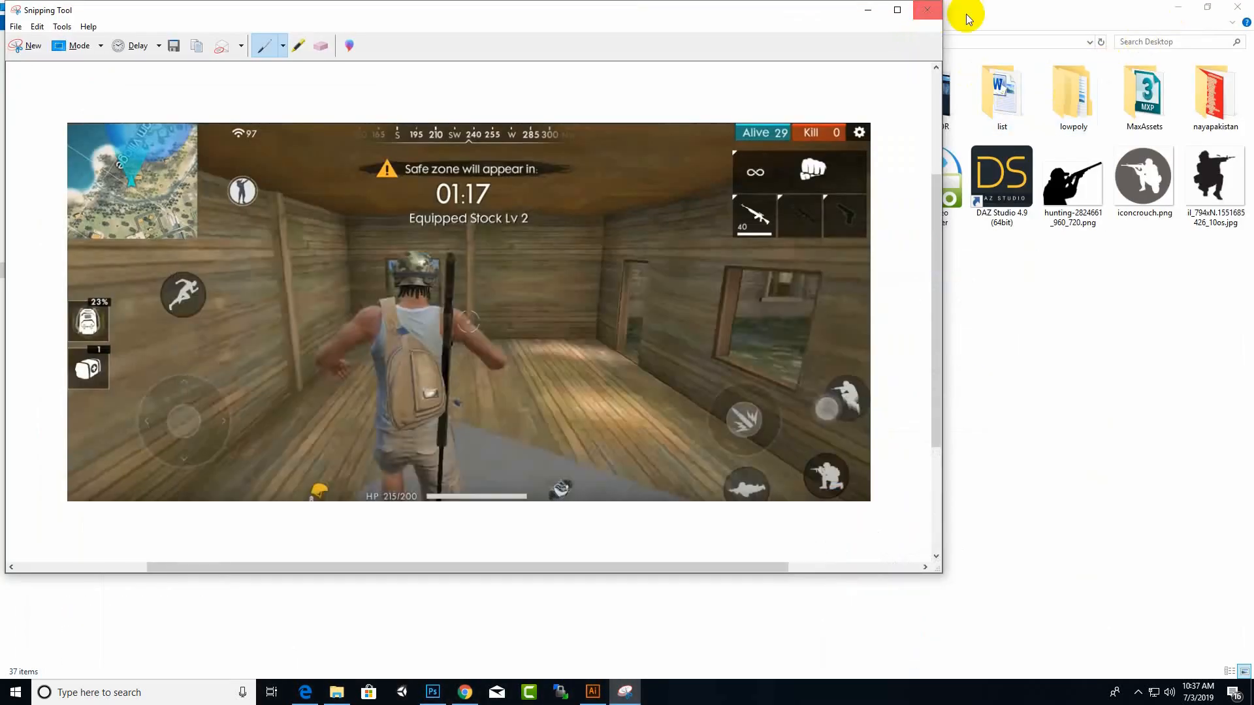
click(933, 12)
click(528, 301)
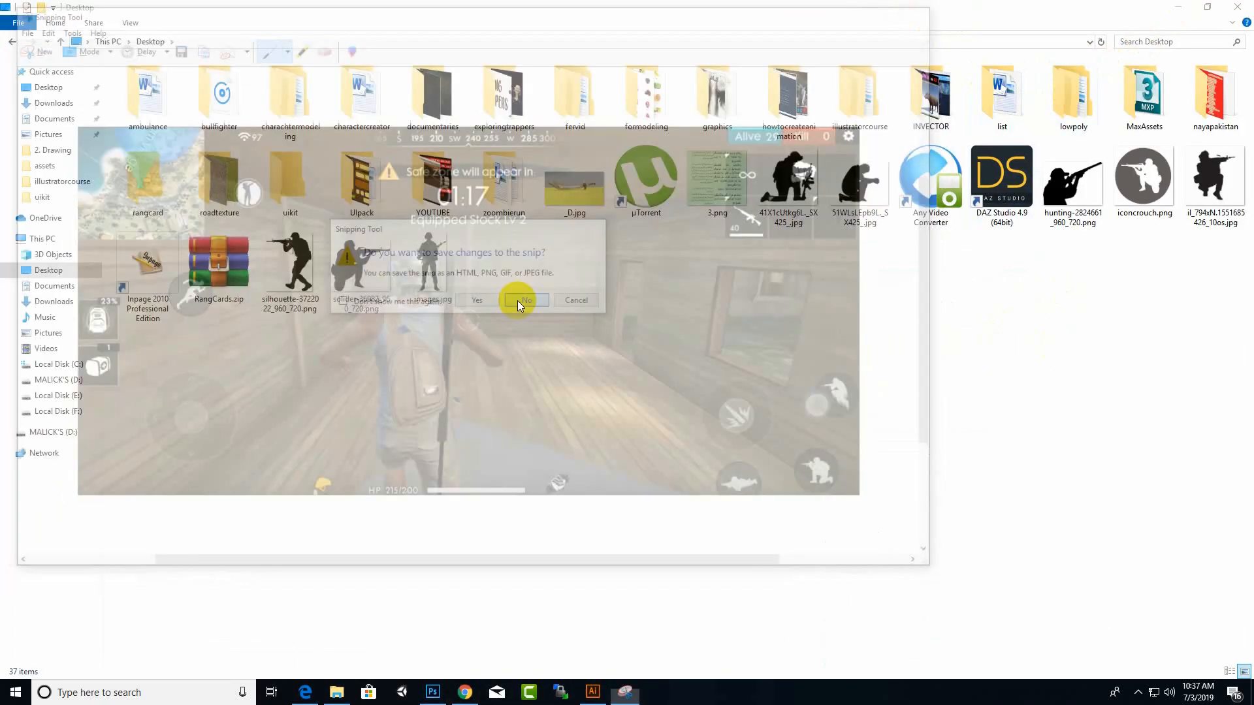
click(792, 195)
click(837, 356)
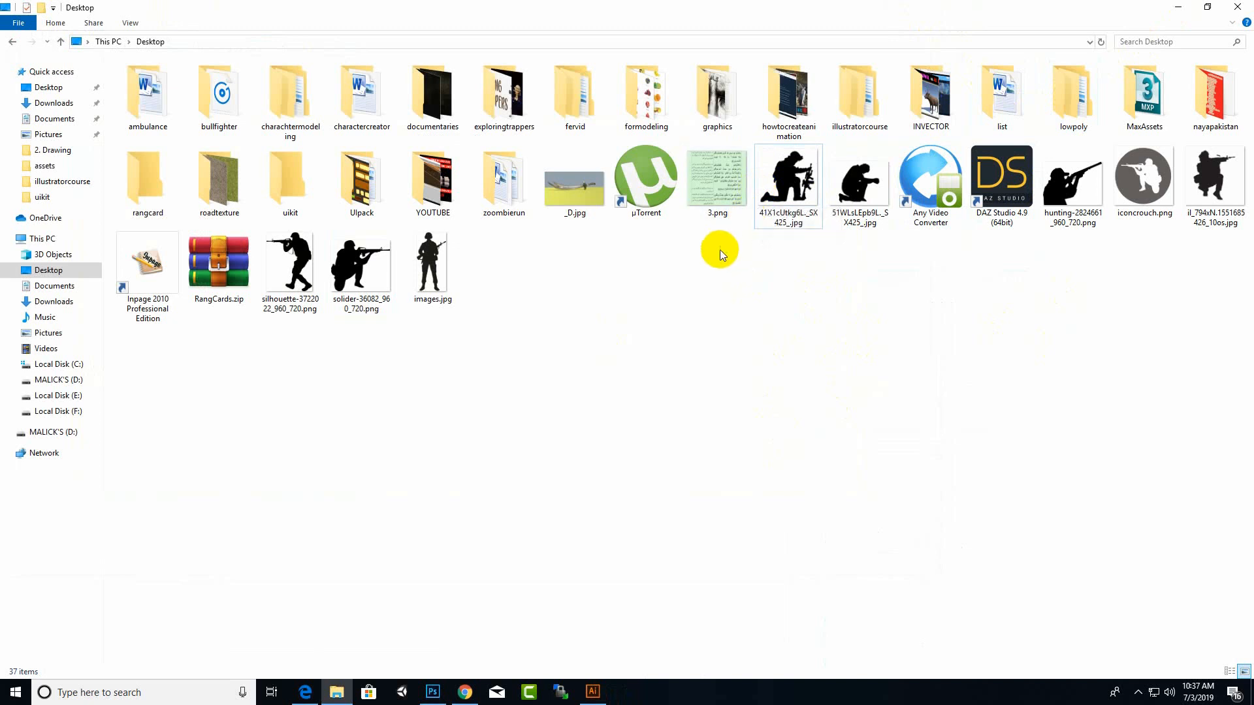
Step: Switch to Photoshop and create a new 500 x 500 pixel document with a transparent background
click(432, 691)
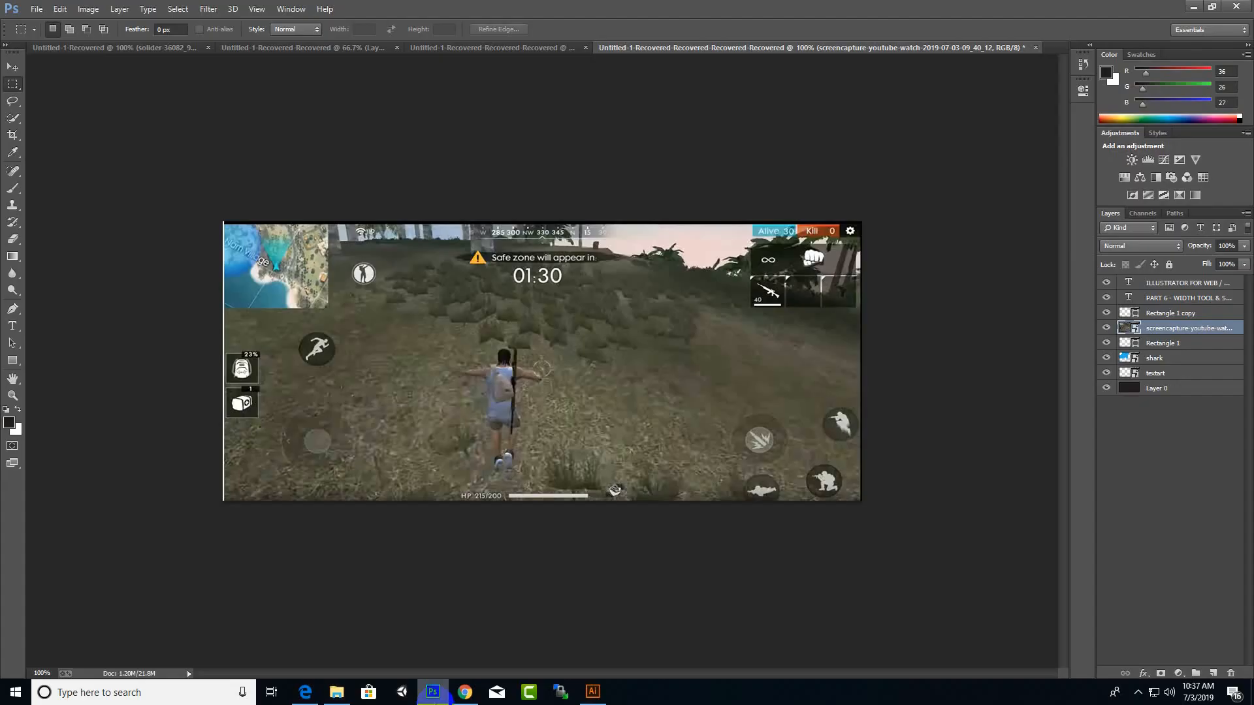
click(36, 9)
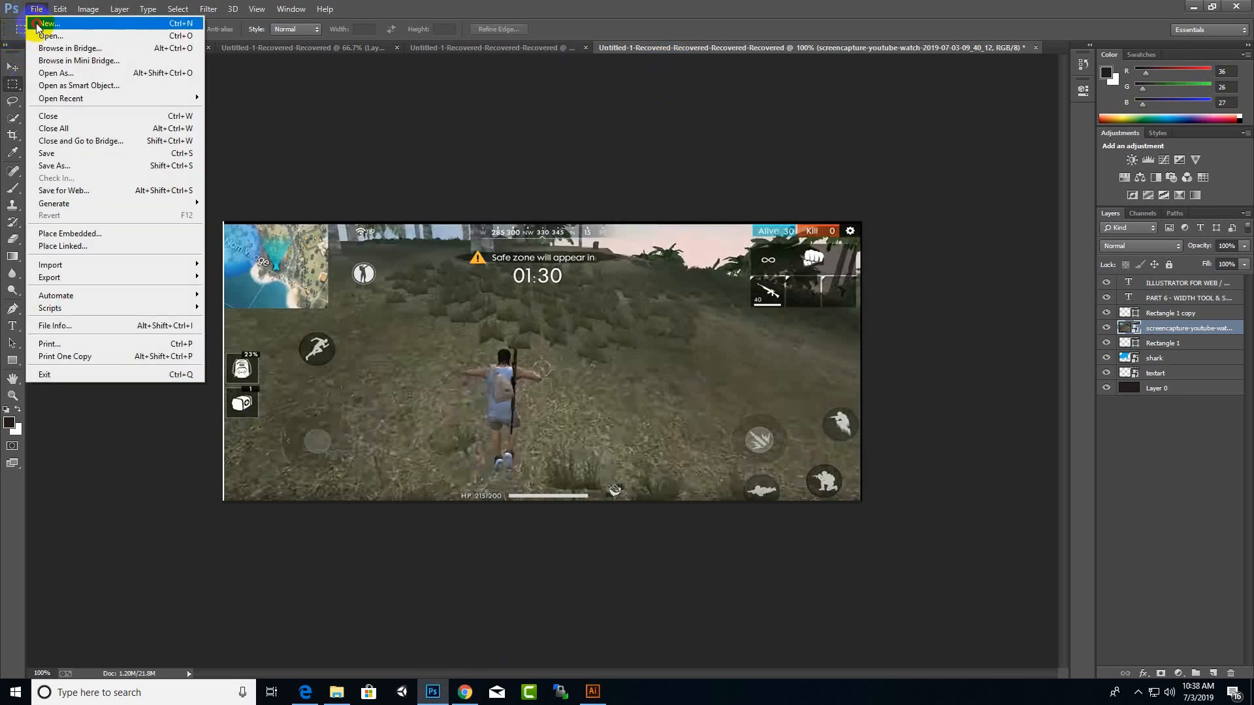
click(40, 22)
double_click(595, 234)
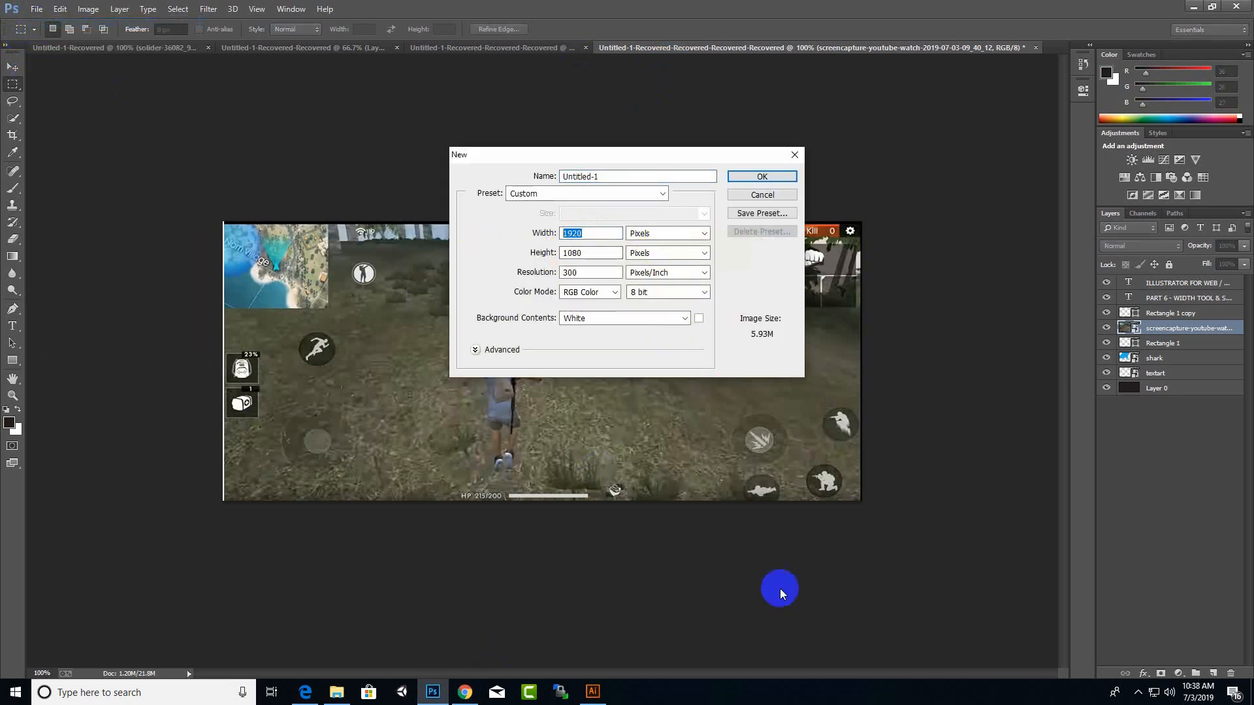
click(637, 318)
click(626, 346)
click(628, 319)
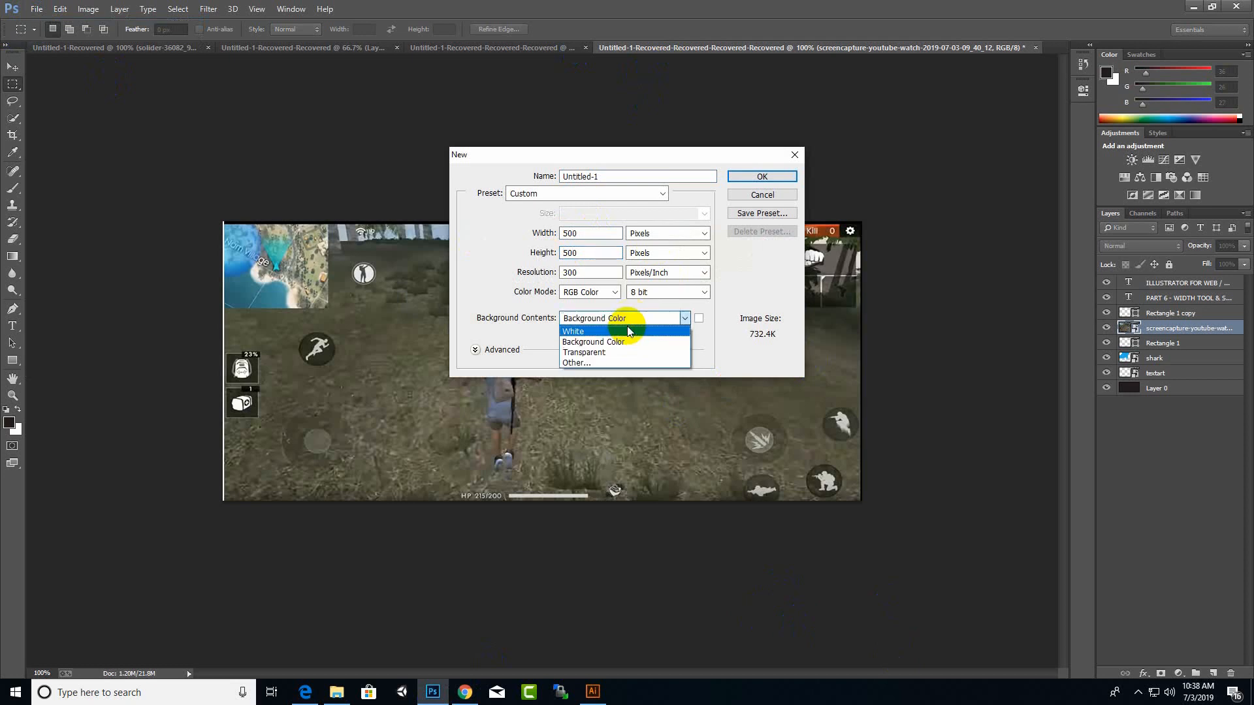
click(616, 351)
click(777, 177)
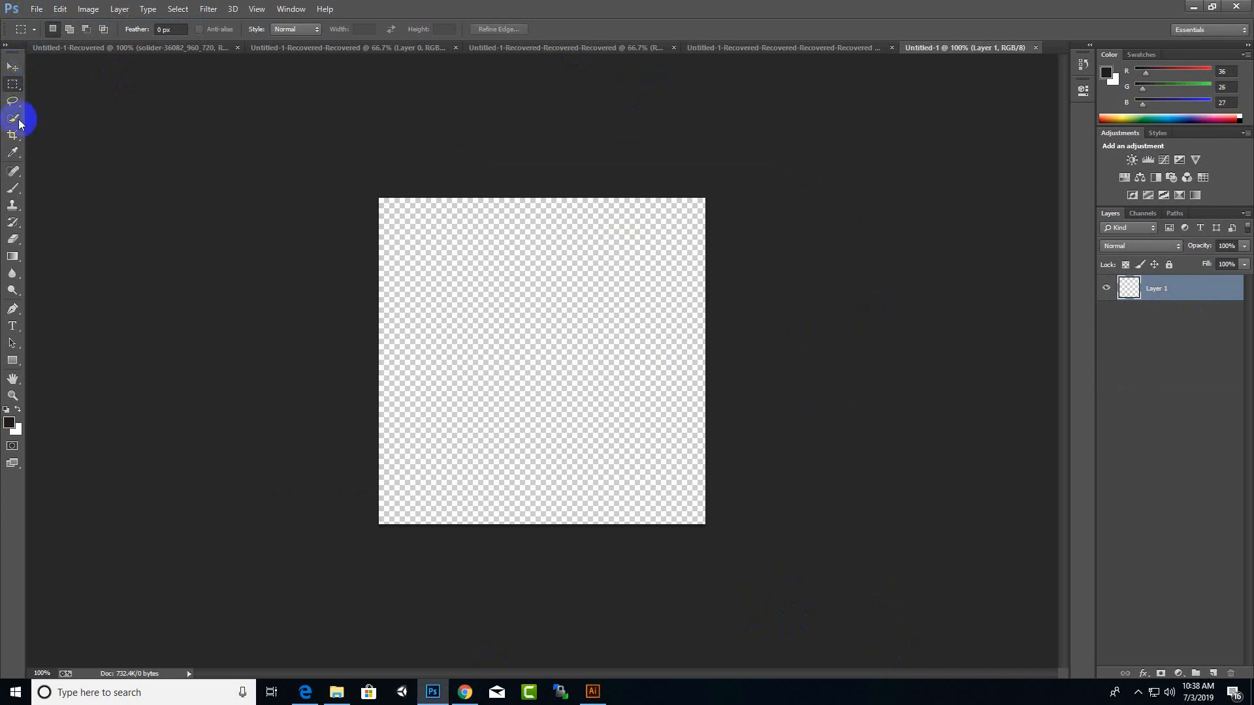
Step: Draw a dark filled circle about 441 px in diameter on the canvas with the Ellipse Tool
click(18, 369)
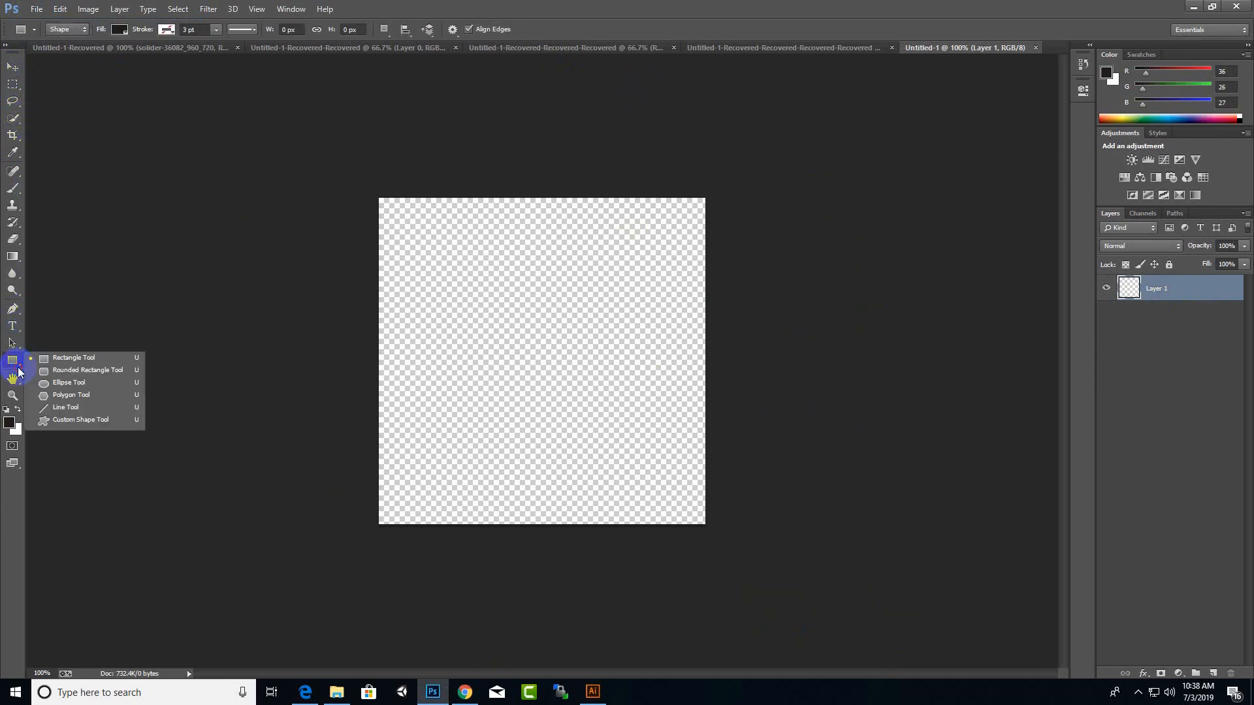
click(62, 386)
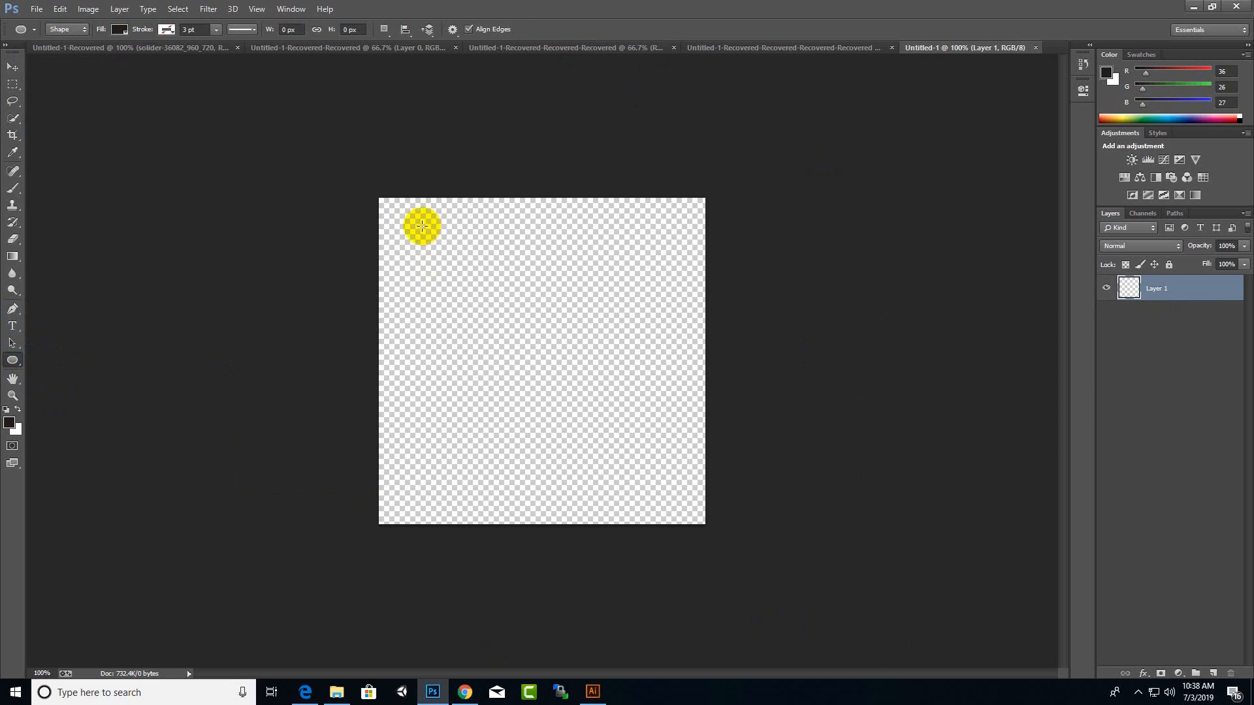
drag(412, 228, 691, 546)
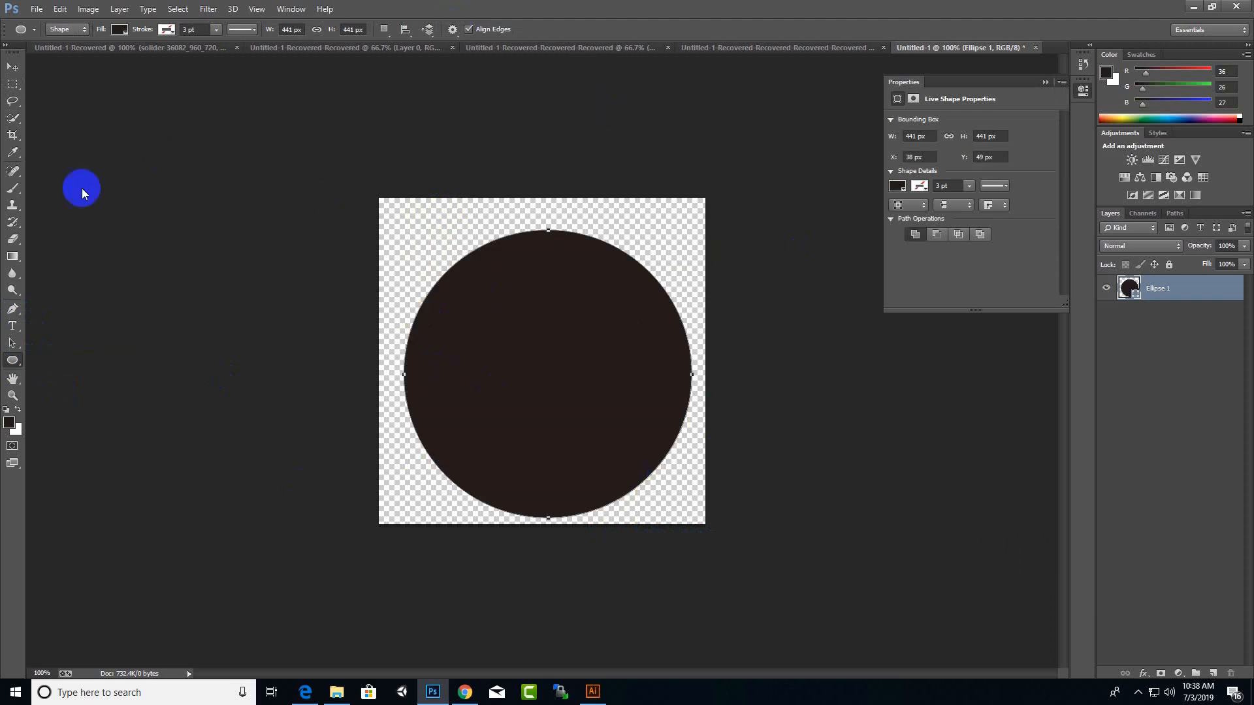
Step: Enlarge the circle to about 471 px with Free Transform and move it to the middle of the canvas
click(11, 66)
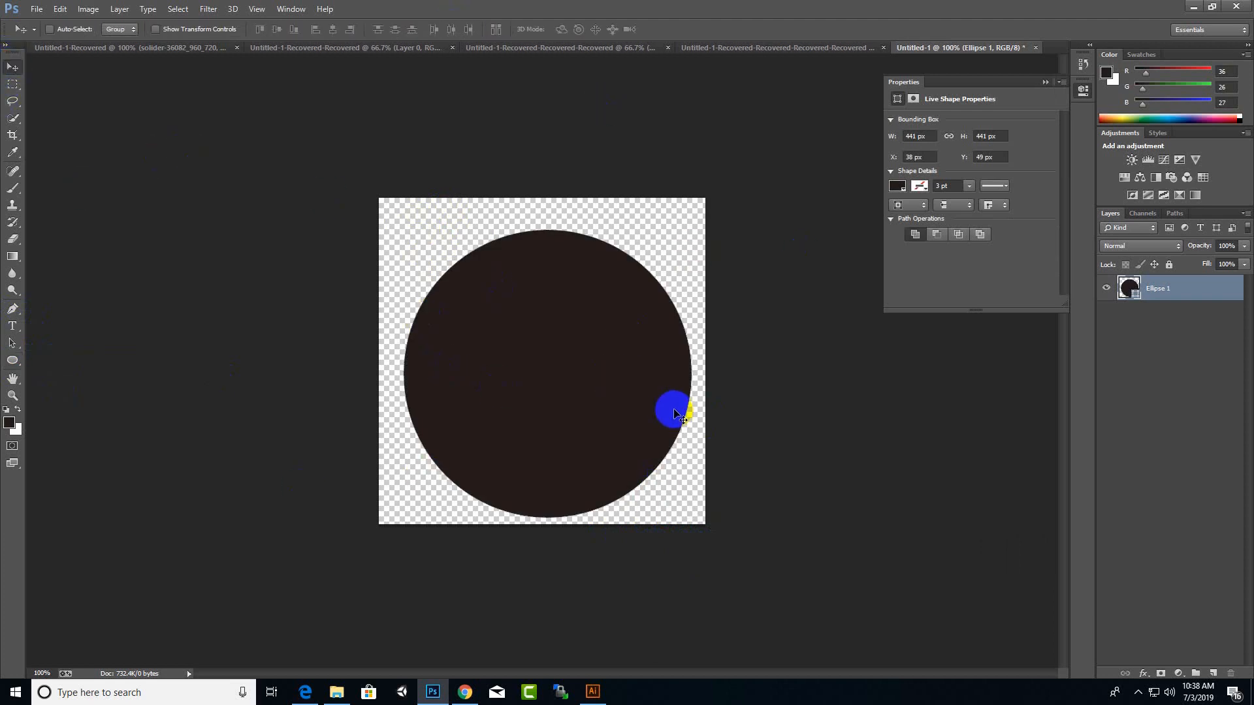
key(ctrl+t)
drag(402, 230, 381, 209)
key(Return)
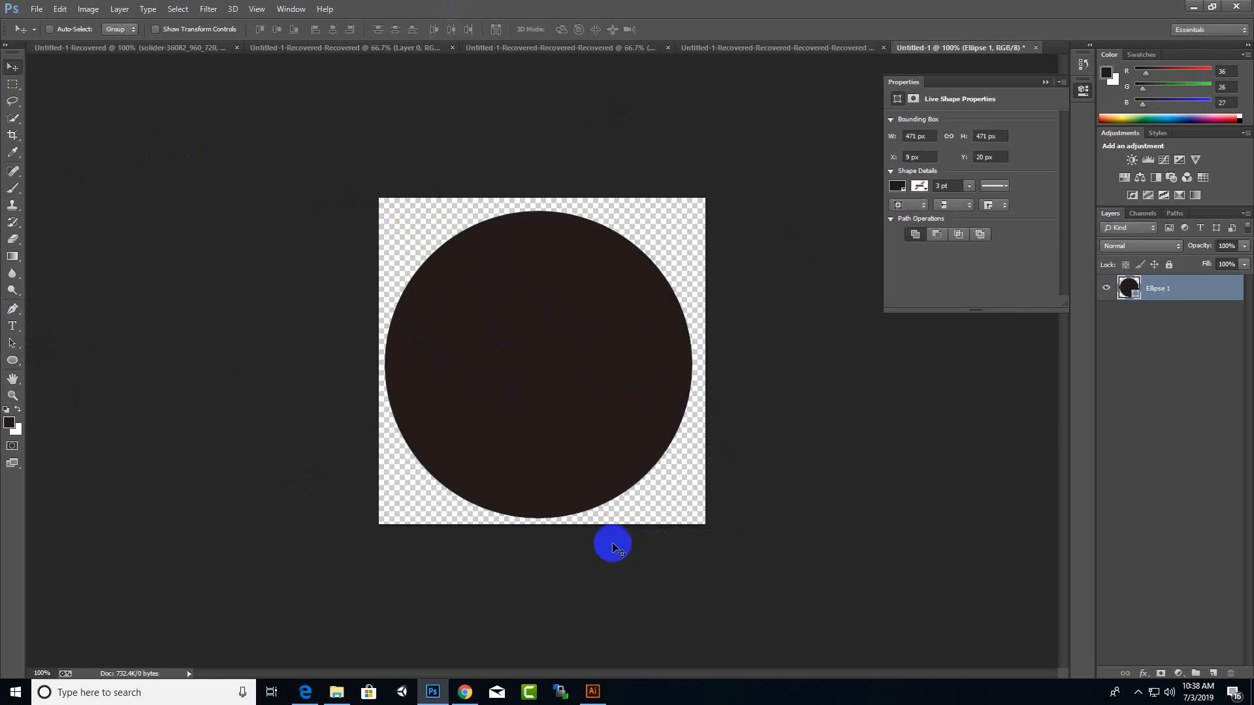
drag(478, 393, 481, 392)
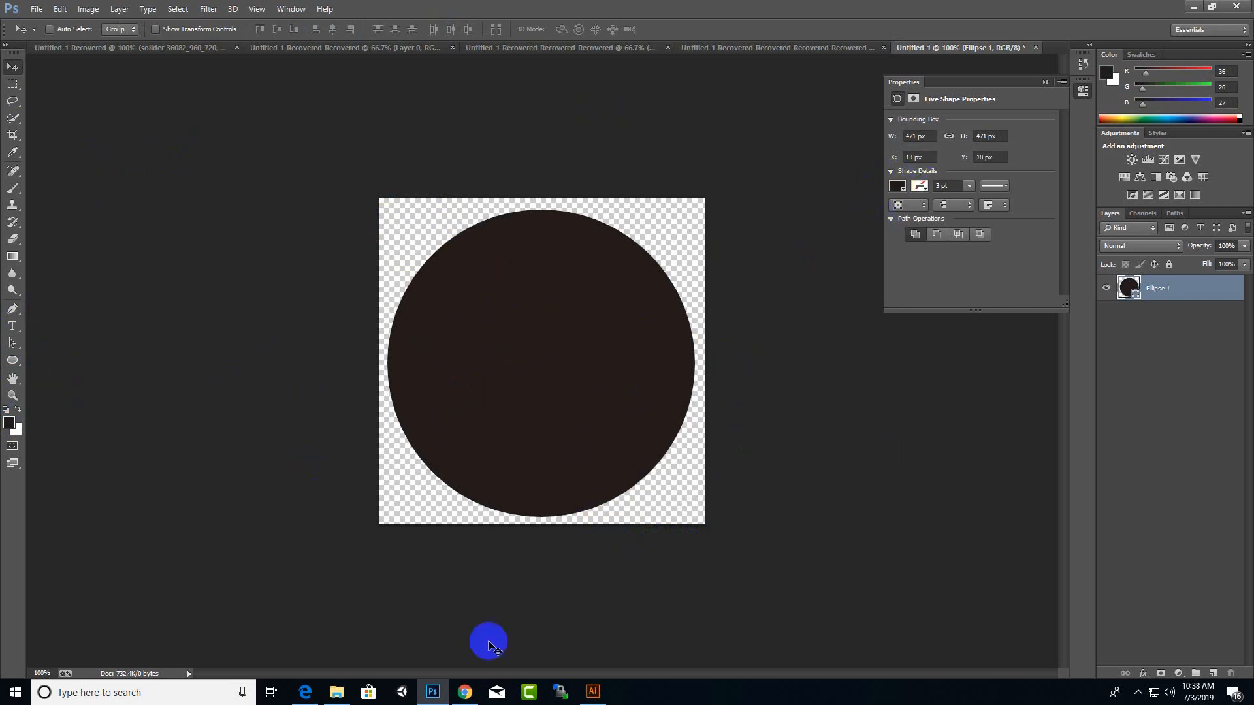
Step: Open solider-36082_960_720.png from the Desktop folder in Photoshop as its own document
click(335, 692)
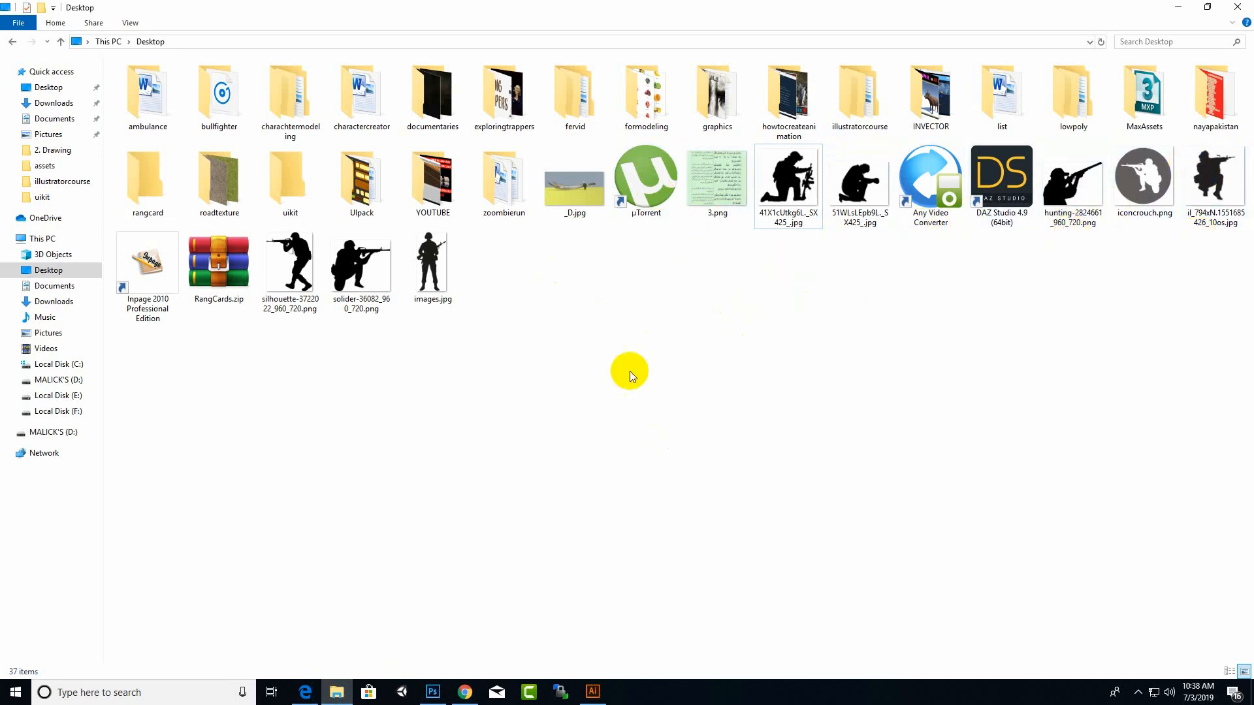
click(391, 291)
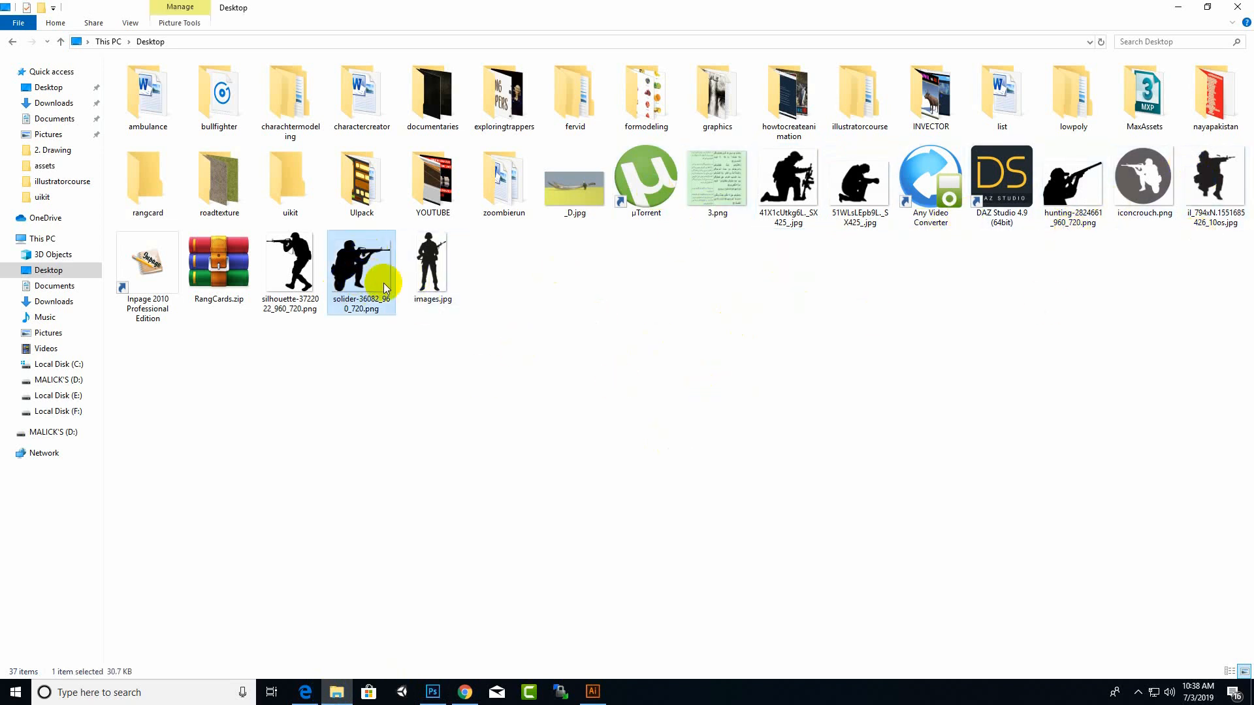
drag(378, 283, 632, 419)
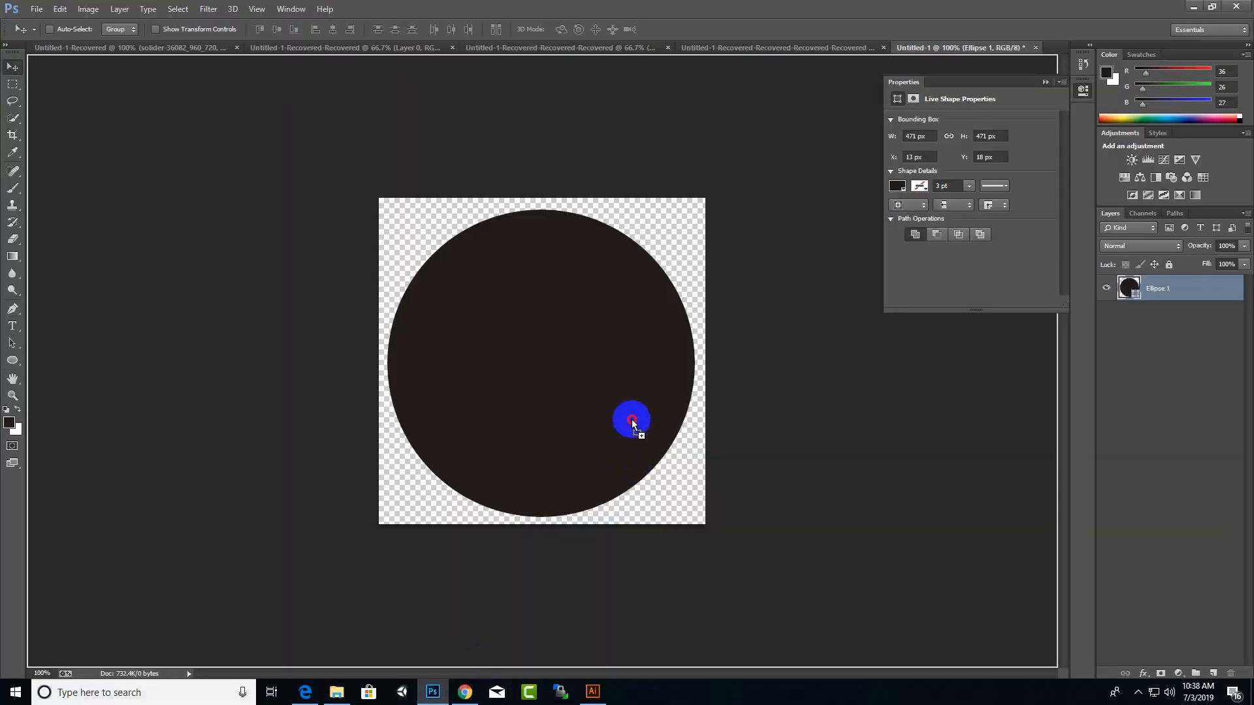
drag(632, 419, 1055, 52)
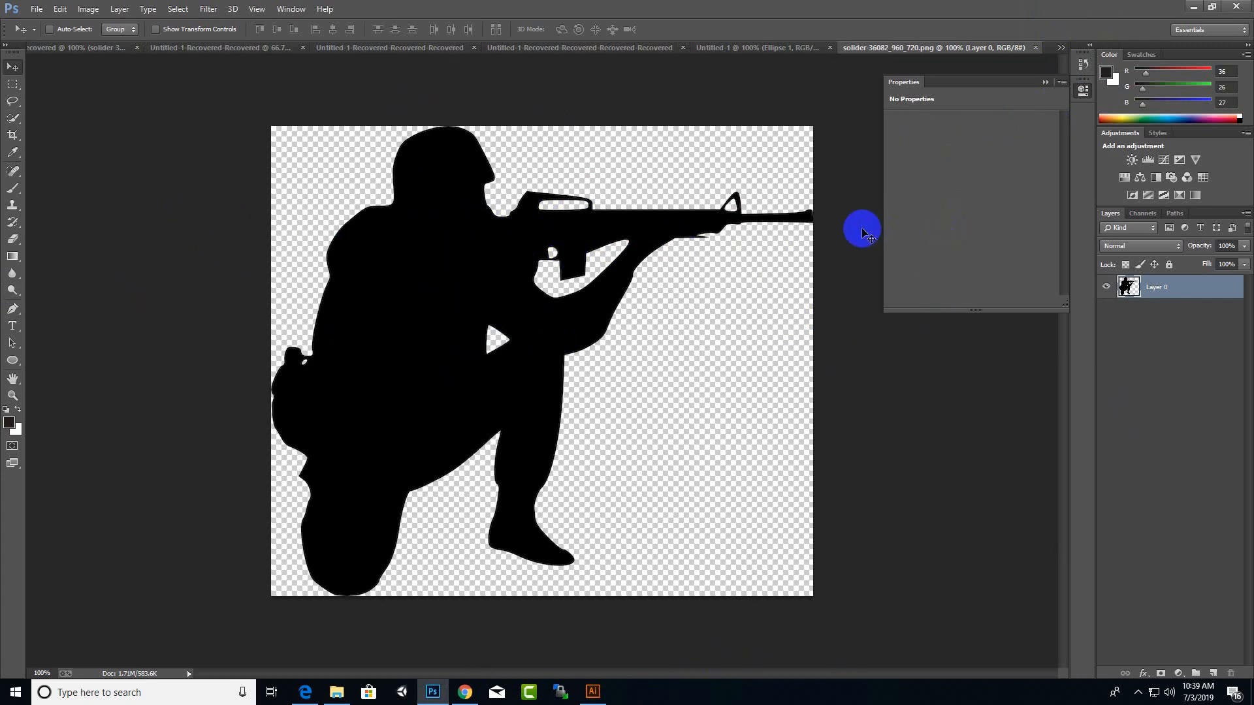
Step: Flip the soldier image's canvas horizontally
click(102, 9)
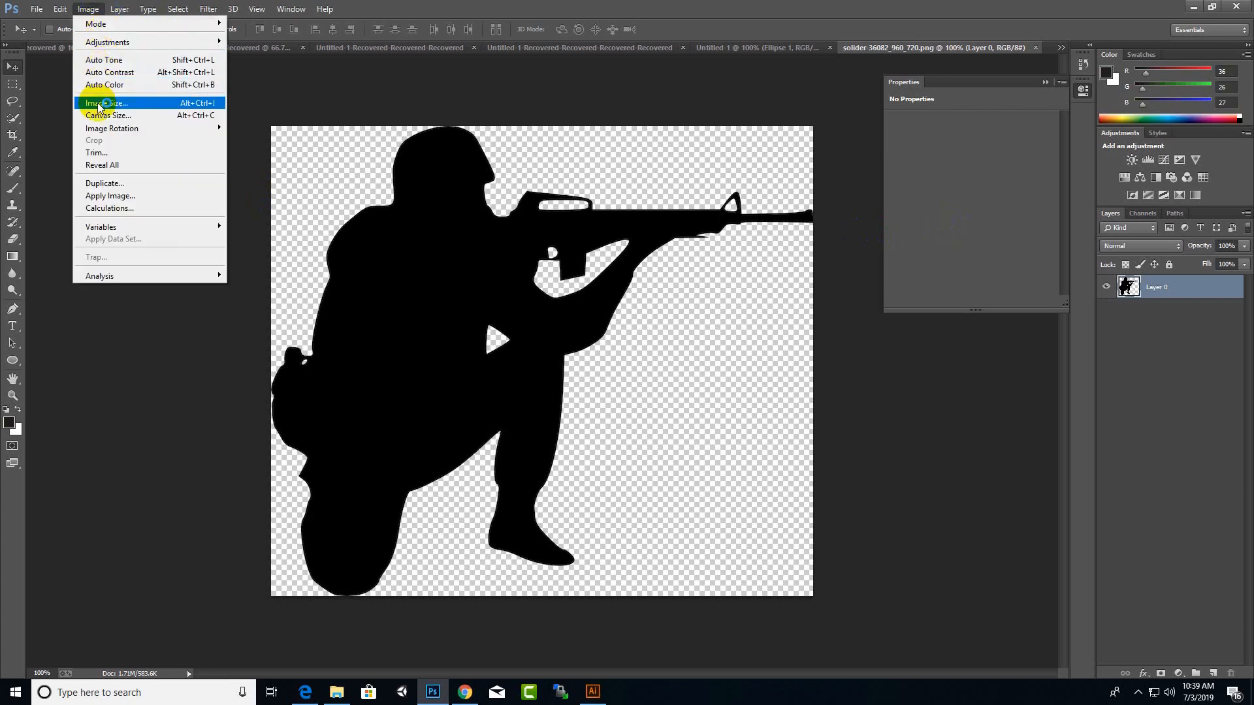
mouse_move(143, 136)
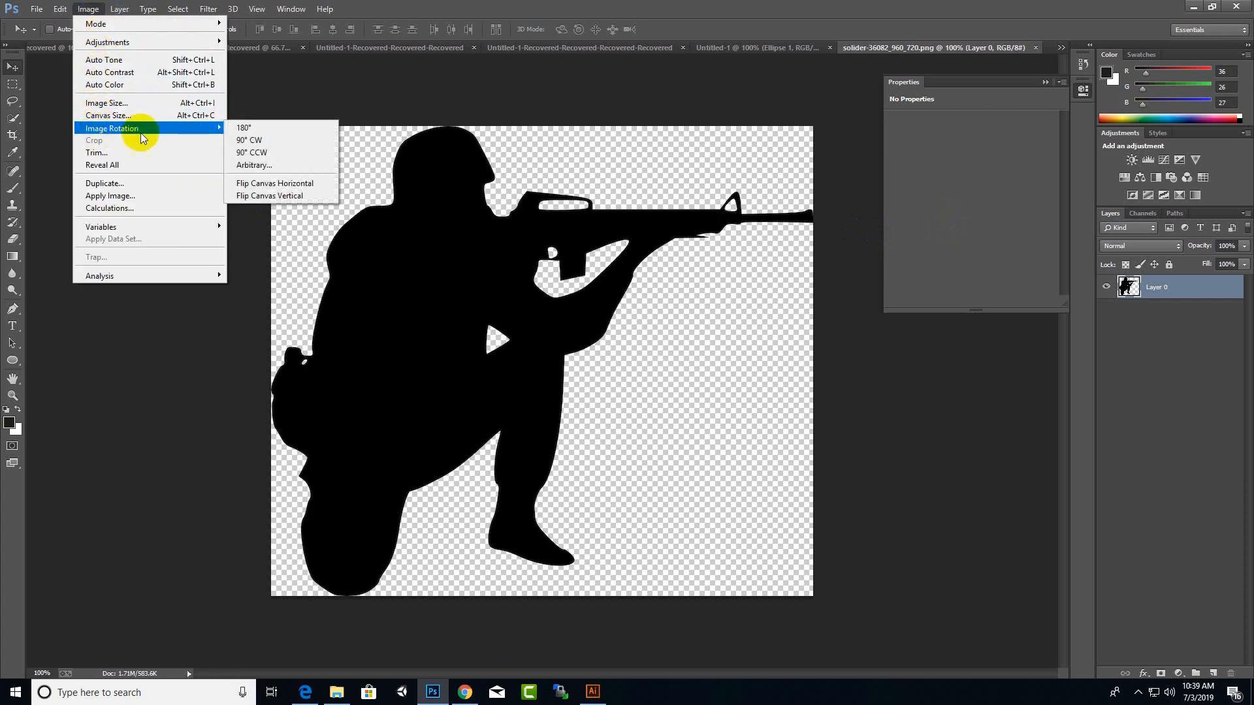
click(306, 185)
Step: Try flipping the soldier image's canvas vertically and undo that flip
click(88, 9)
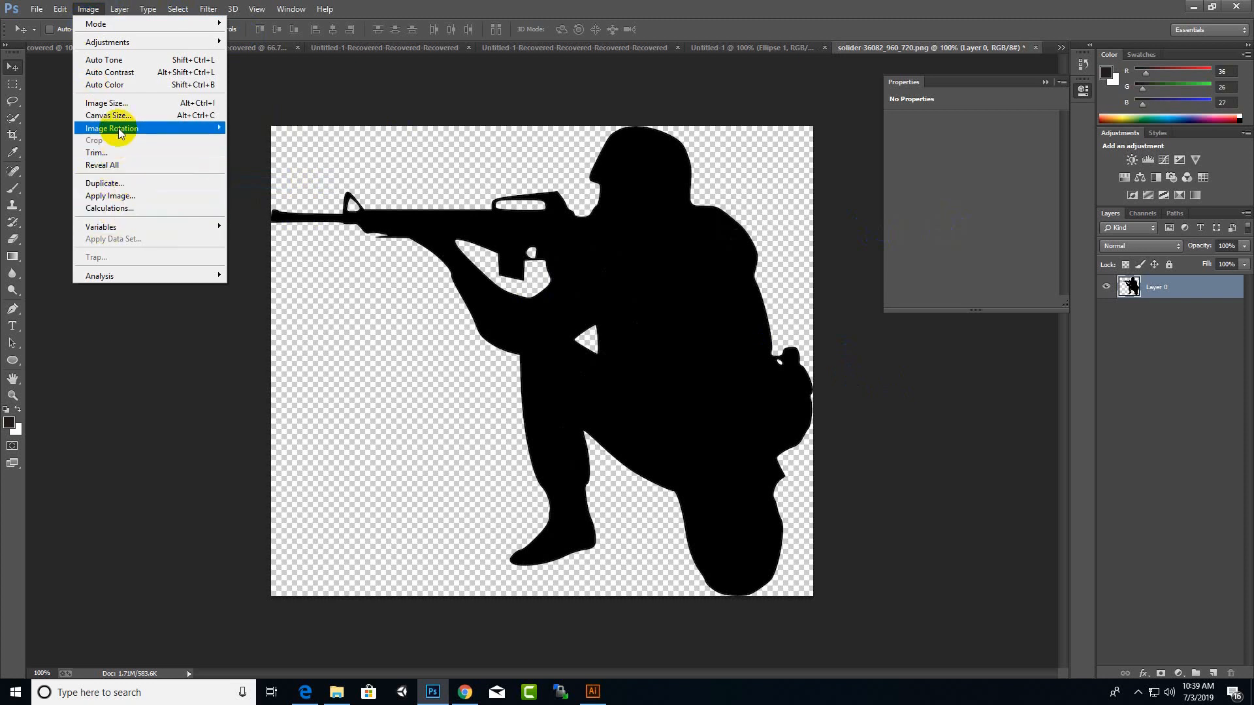
mouse_move(130, 128)
click(264, 195)
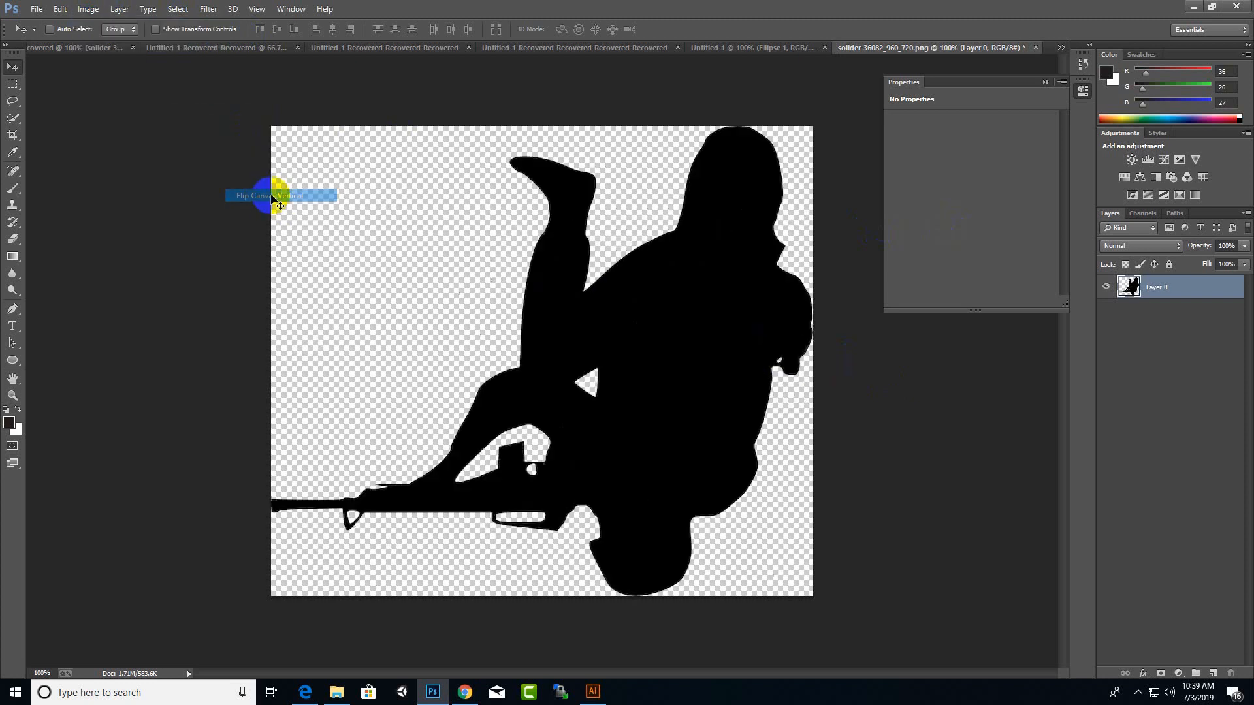
click(609, 442)
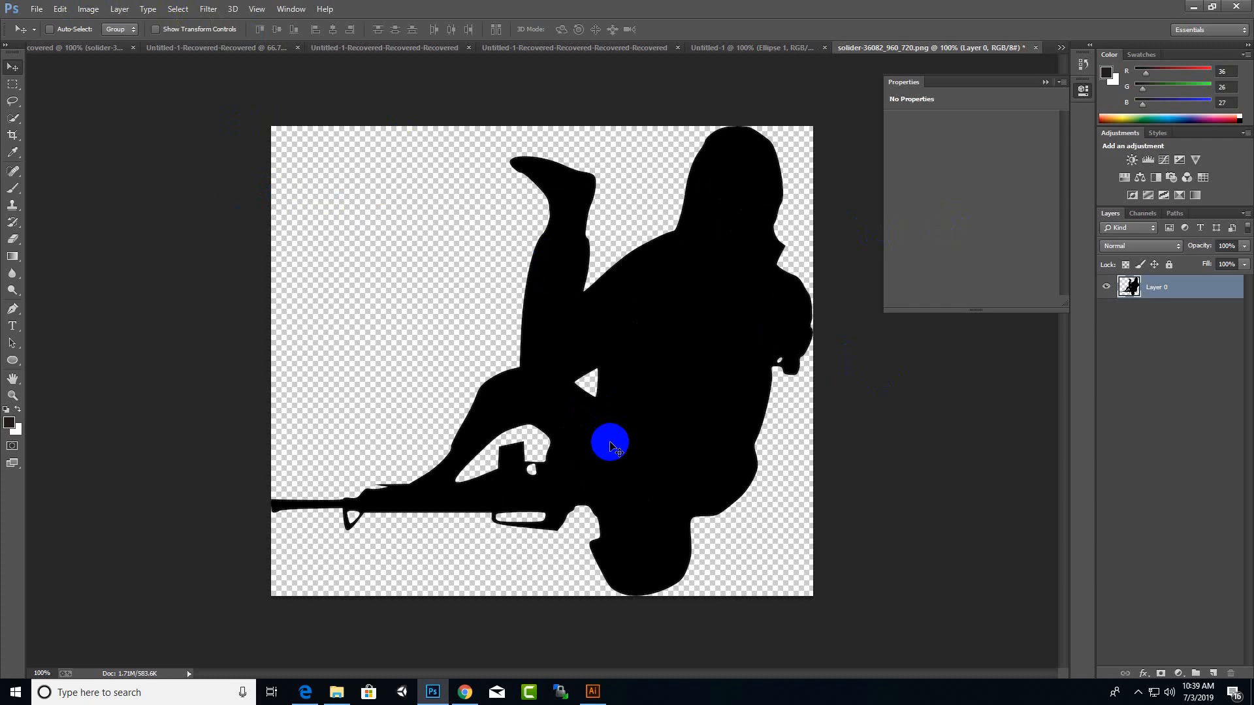
key(ctrl+z)
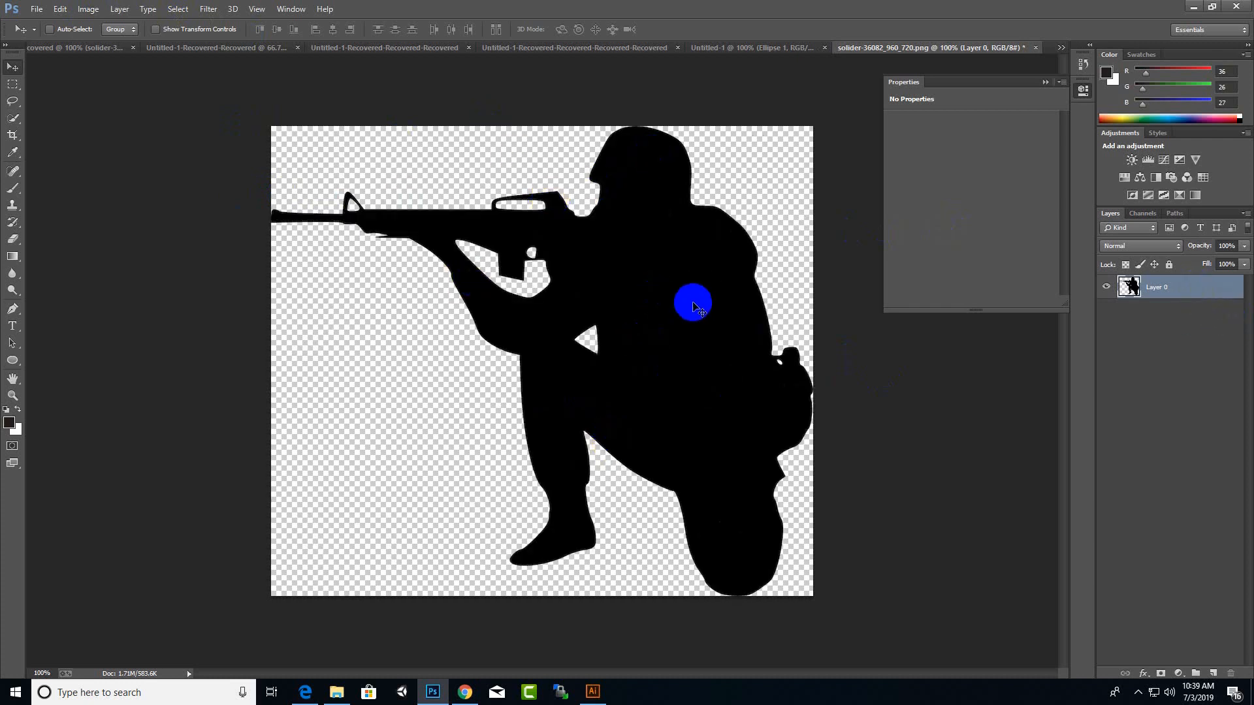
Step: Add a Color Overlay effect to the soldier silhouette layer through its Blending Options, leaving Stroke off
right_click(1176, 279)
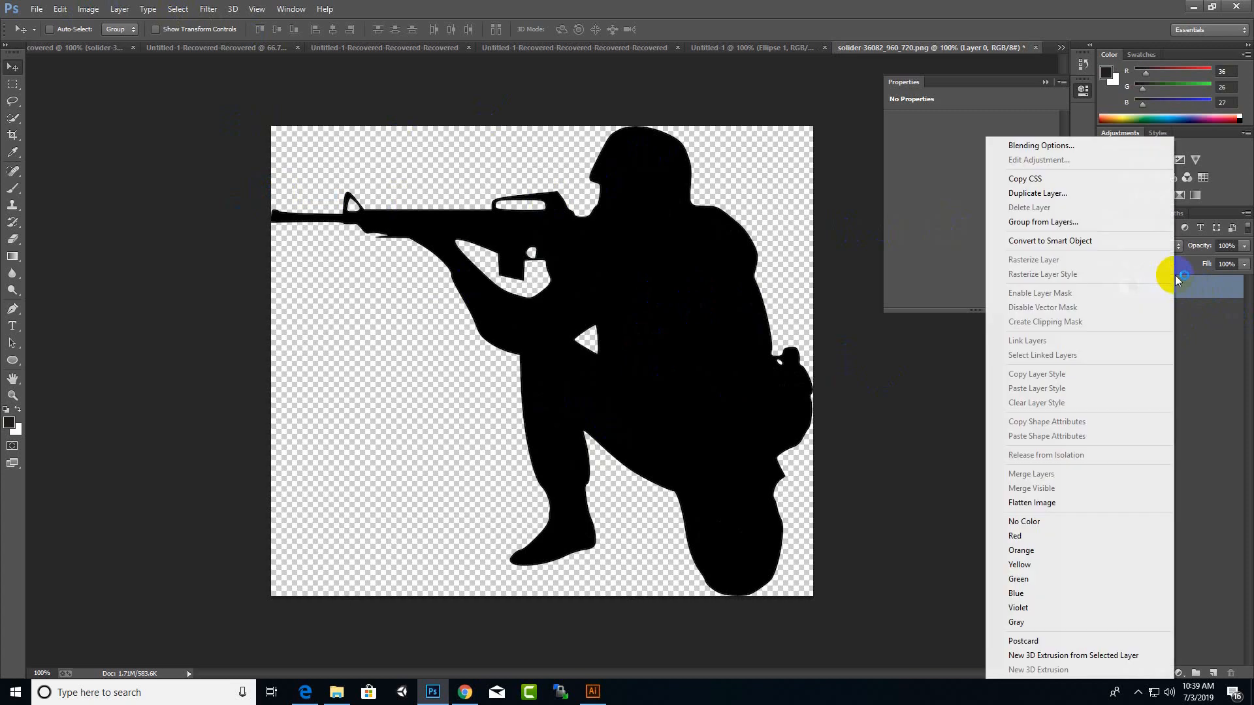
click(1045, 145)
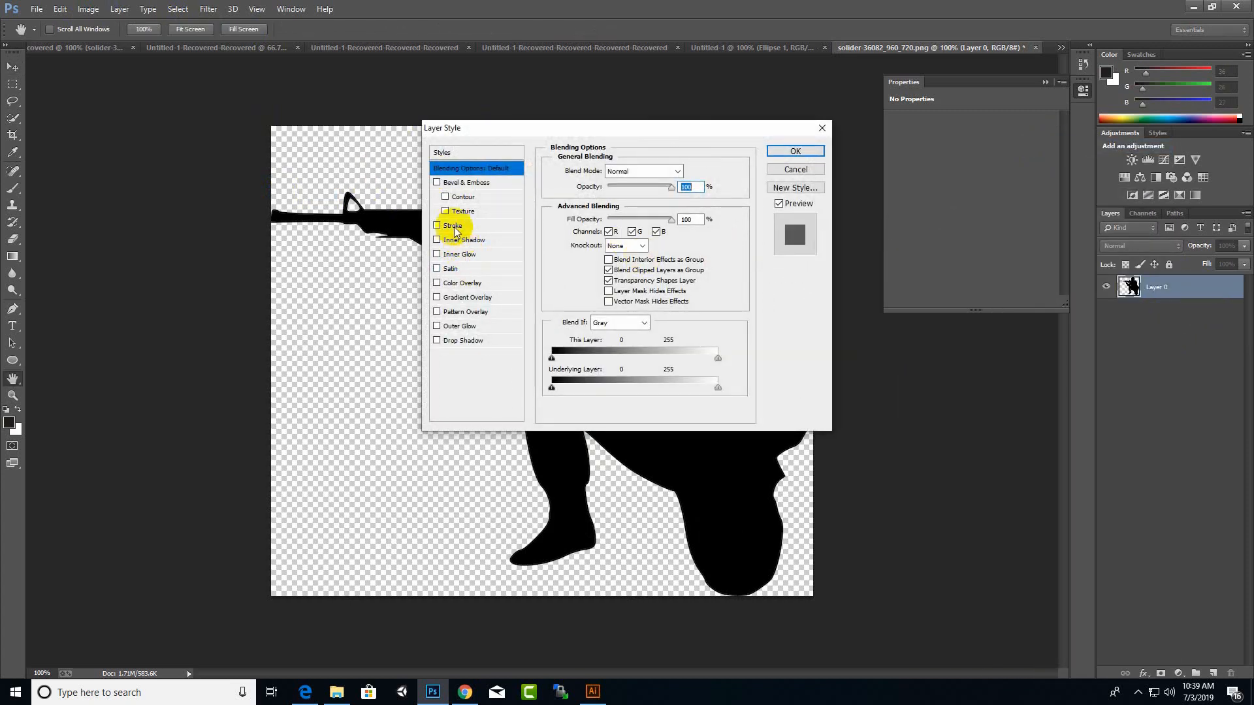
click(452, 226)
drag(625, 131, 863, 130)
click(676, 224)
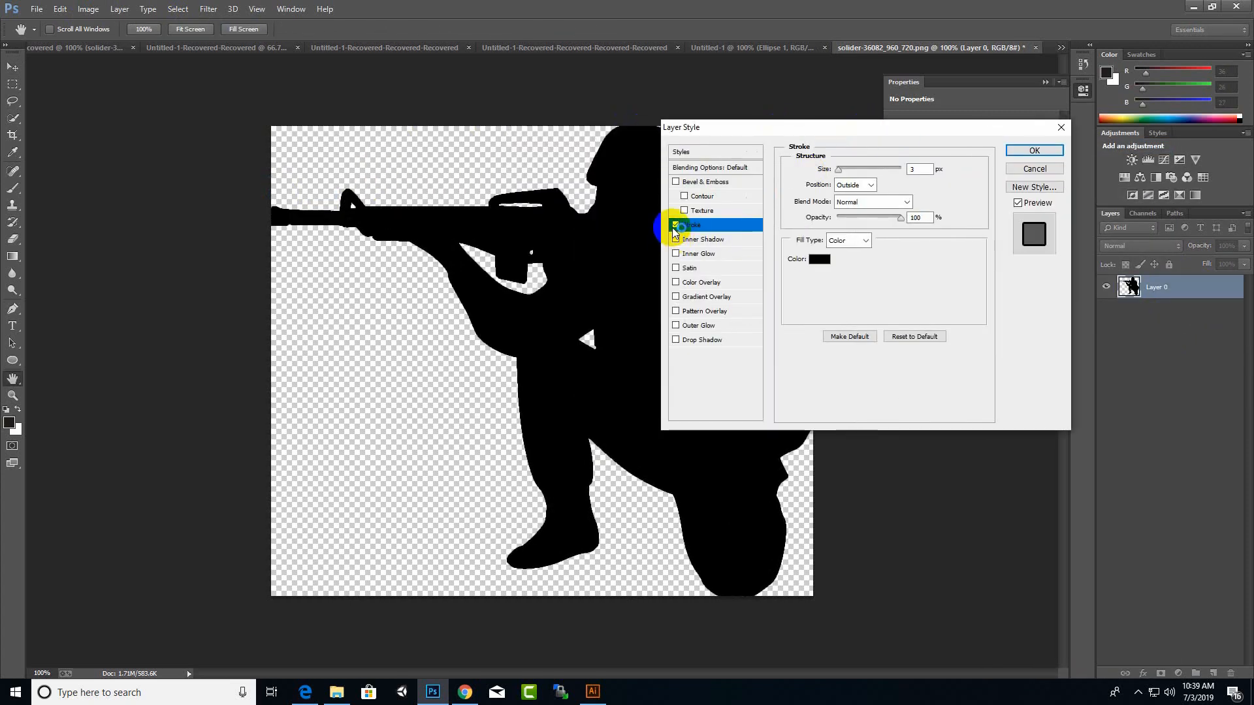
click(699, 282)
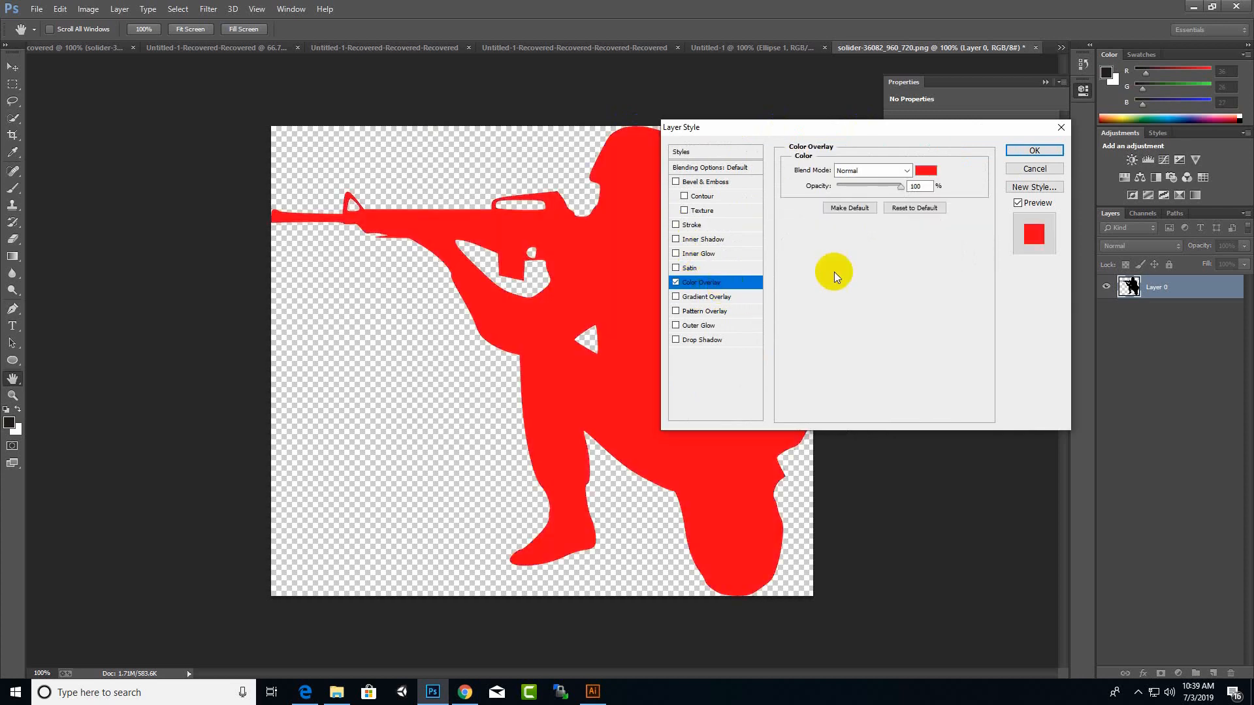
Step: Set the silhouette's Color Overlay colour to white (ffffff) and apply the layer style
drag(981, 134, 1146, 133)
click(1091, 170)
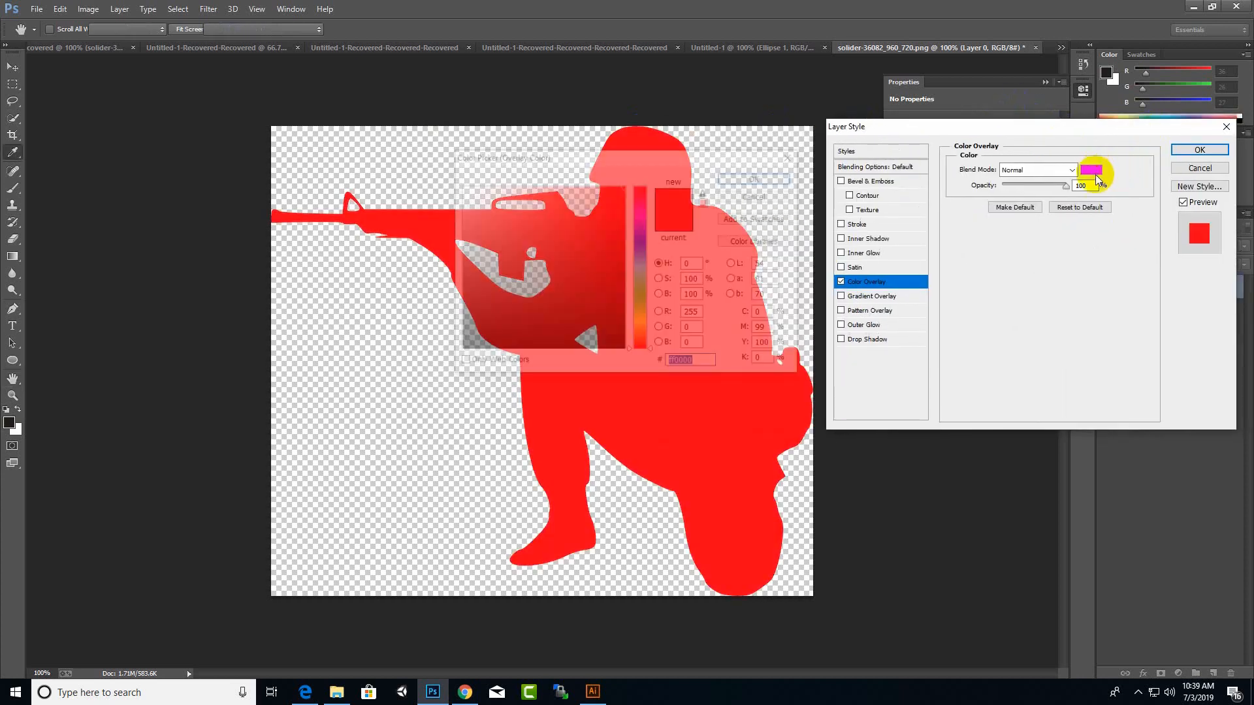
click(590, 288)
drag(590, 288, 427, 164)
click(758, 177)
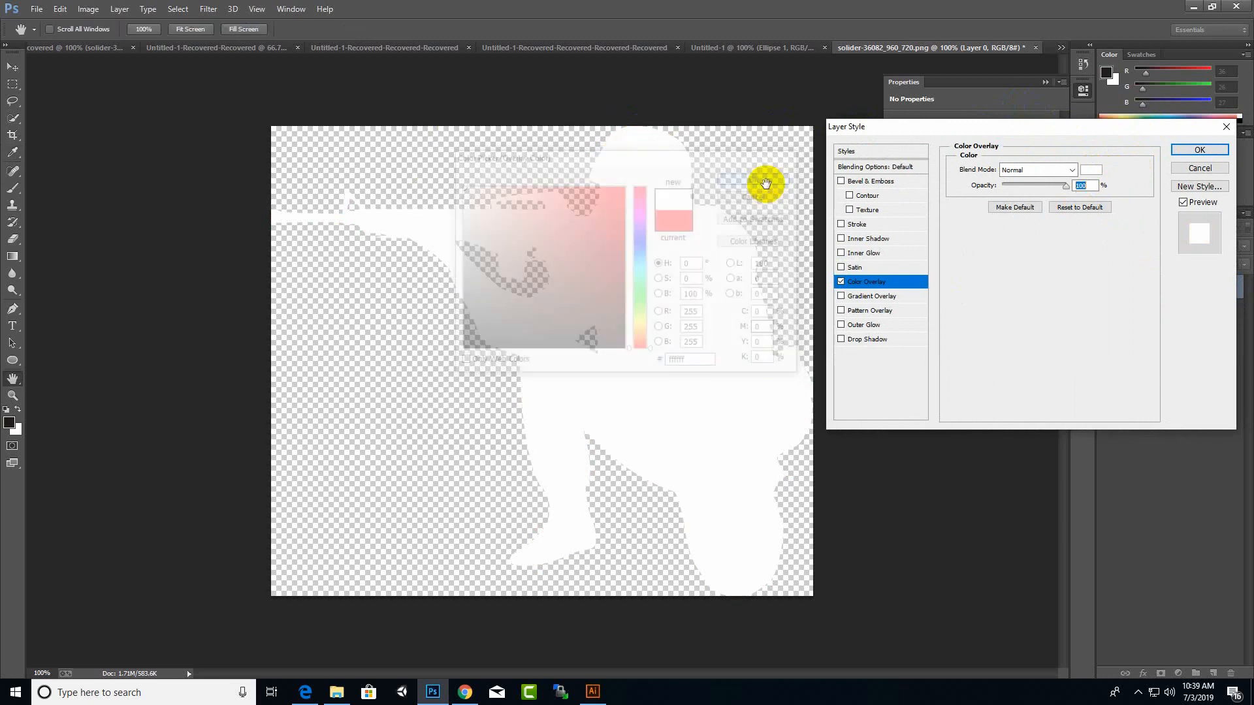
click(1200, 149)
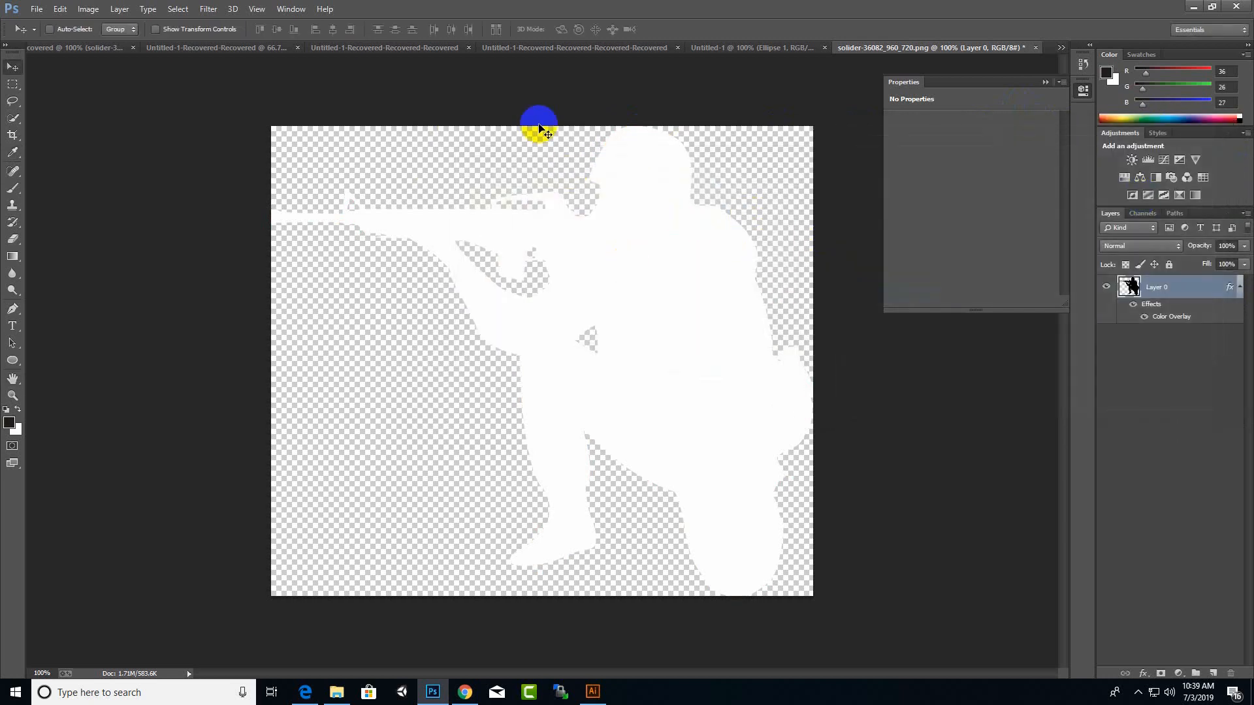
Step: Bring the white silhouette into the Untitled-1 document, scale it down with Free Transform to fit inside the circle and centre it
drag(688, 199, 586, 465)
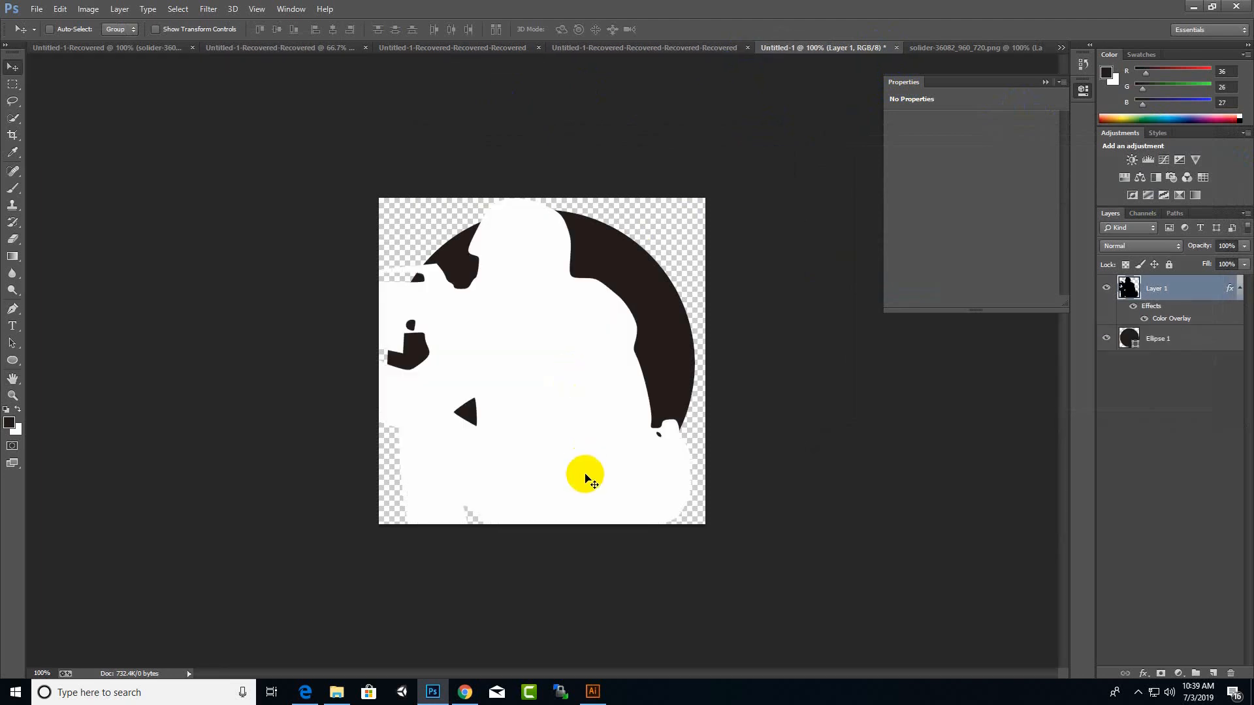
key(ctrl+t)
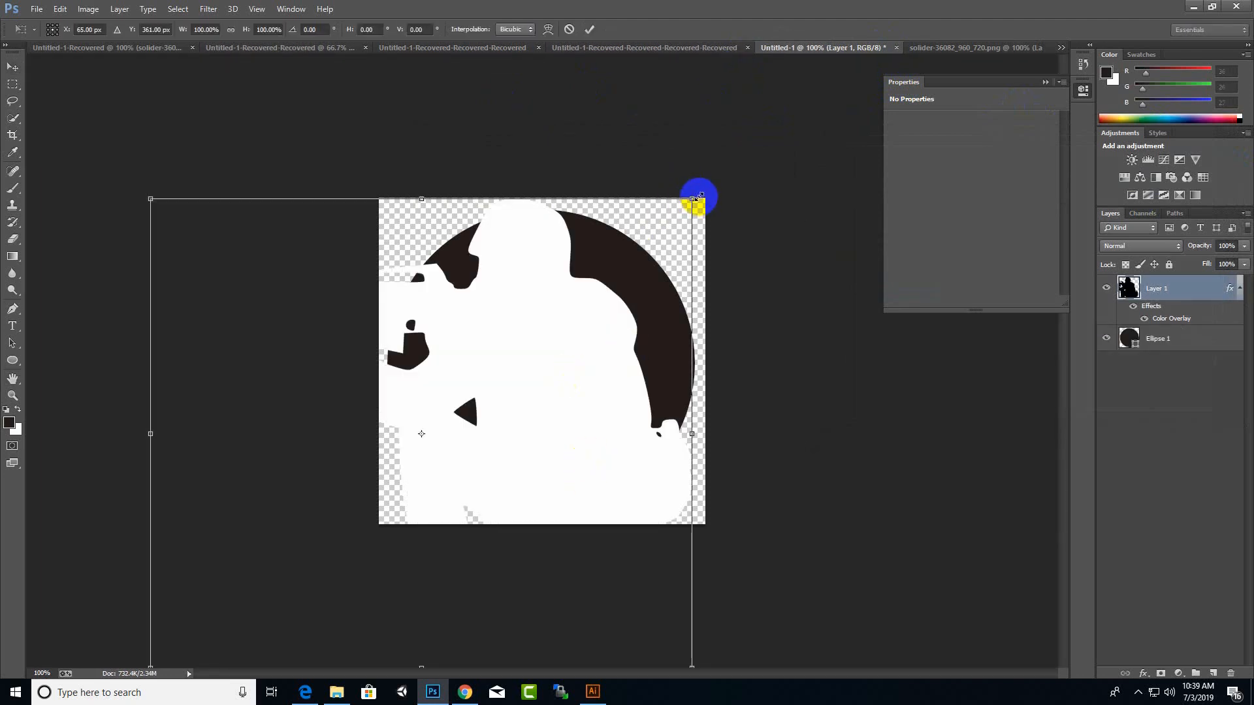
drag(694, 196, 600, 292)
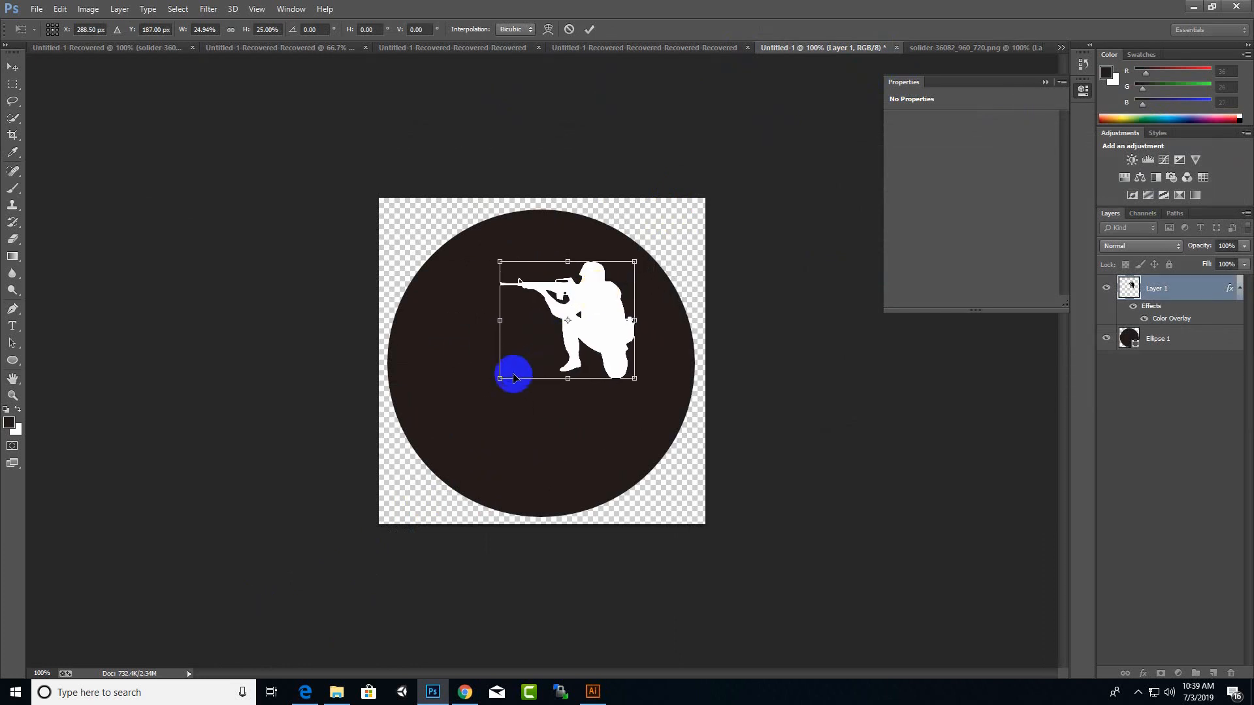
drag(514, 378, 451, 497)
key(Return)
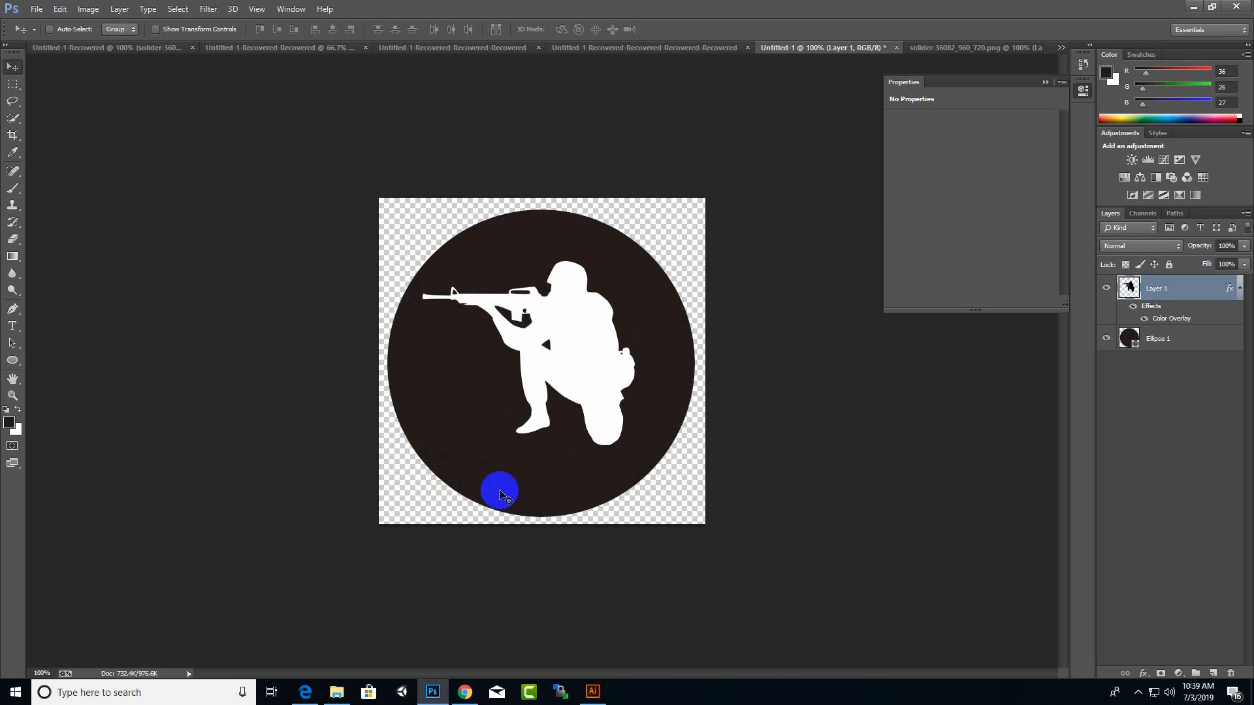
drag(551, 339, 555, 346)
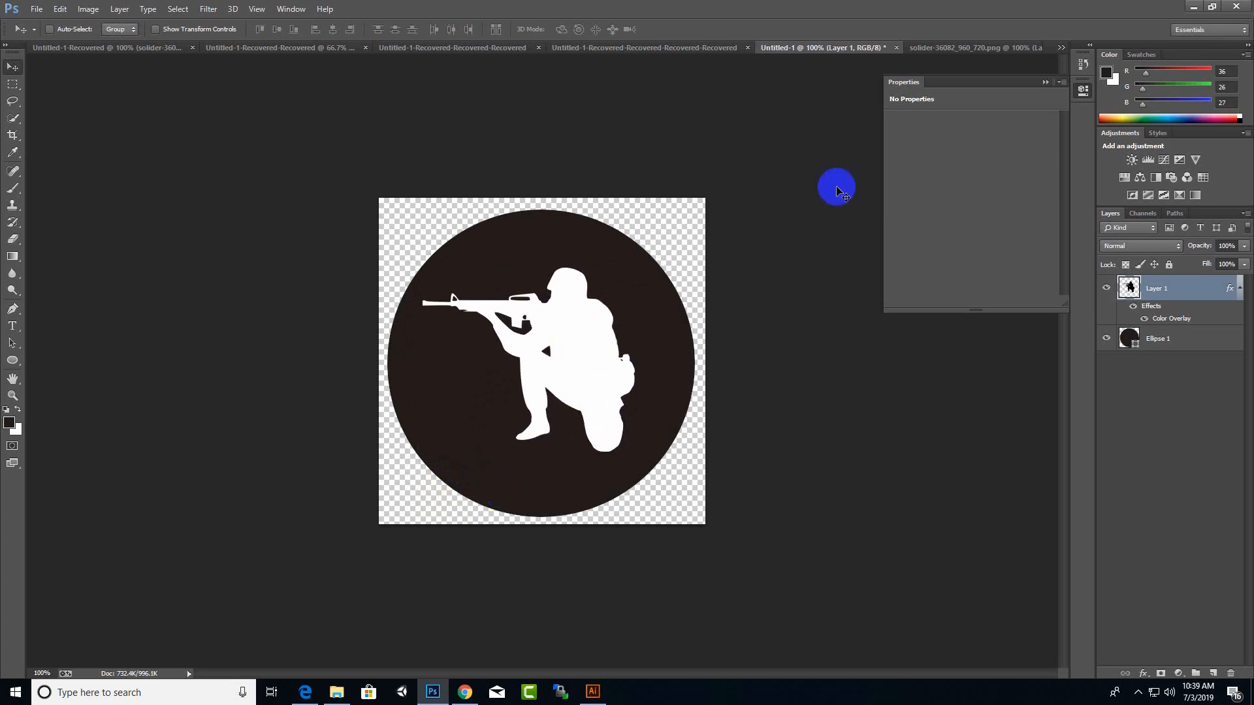
Step: Check the game screenshot document for reference and set the Ellipse 1 circle layer's opacity to 70% in Untitled-1
click(722, 47)
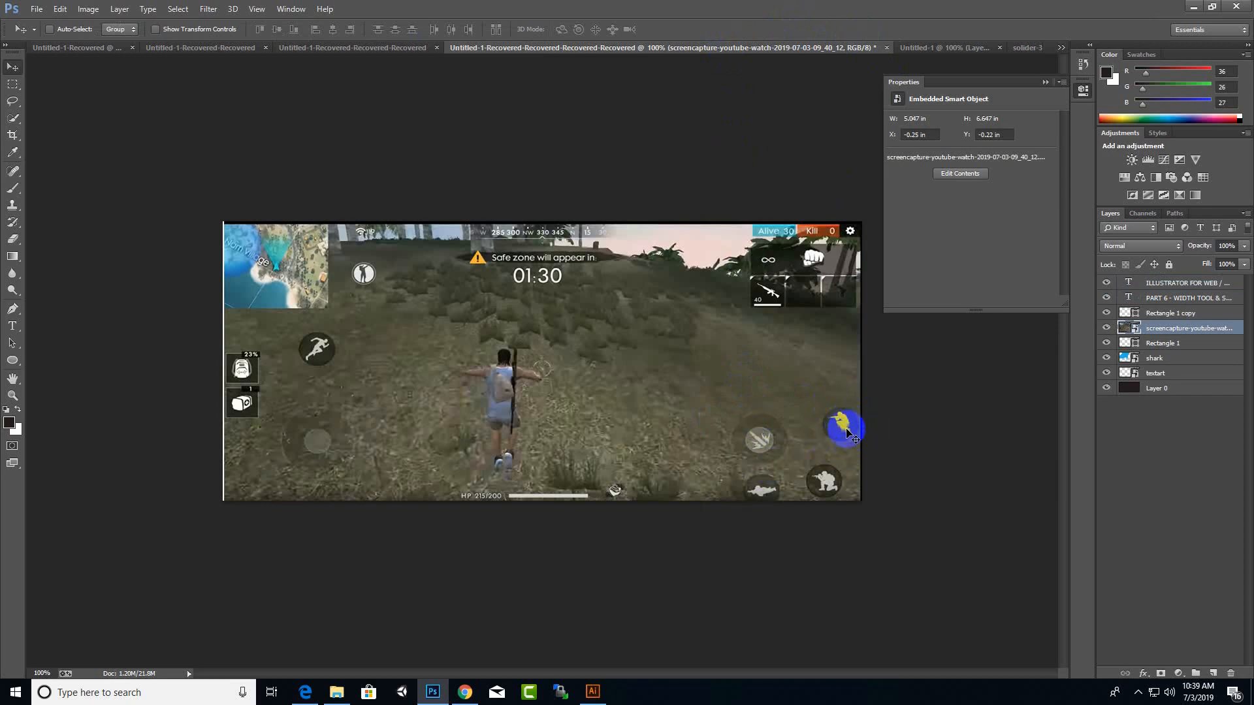
click(943, 52)
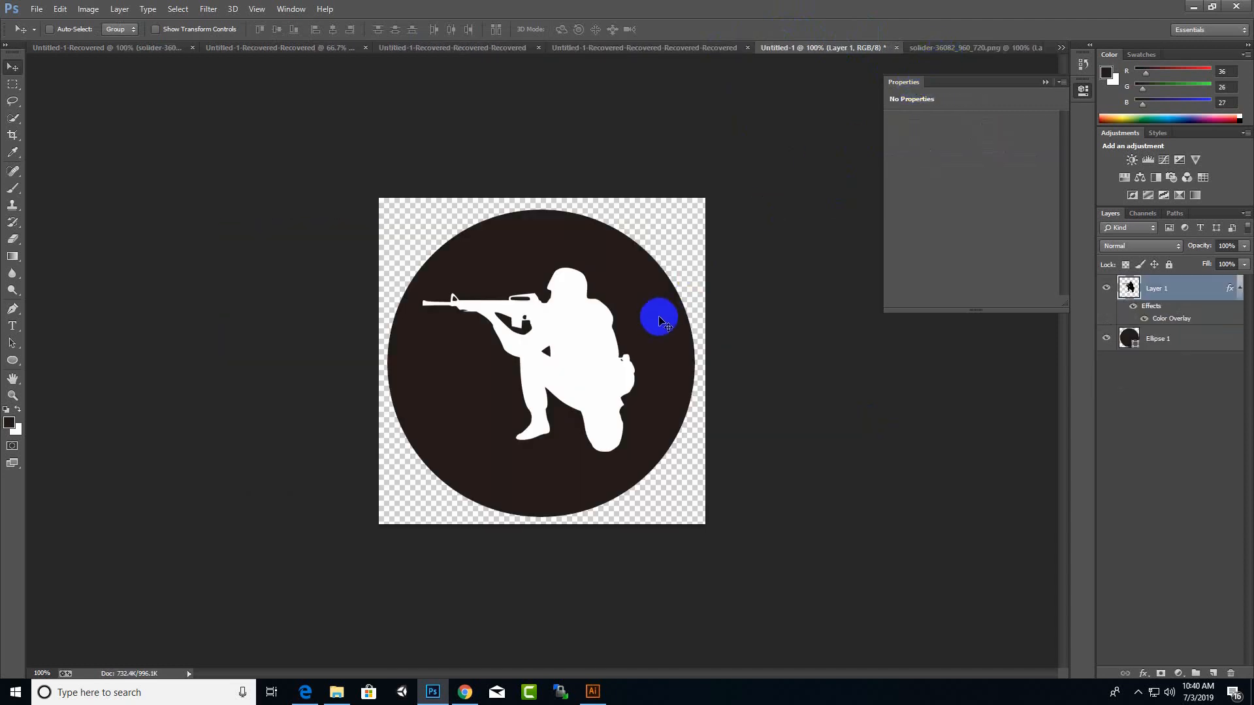
right_click(660, 319)
click(662, 325)
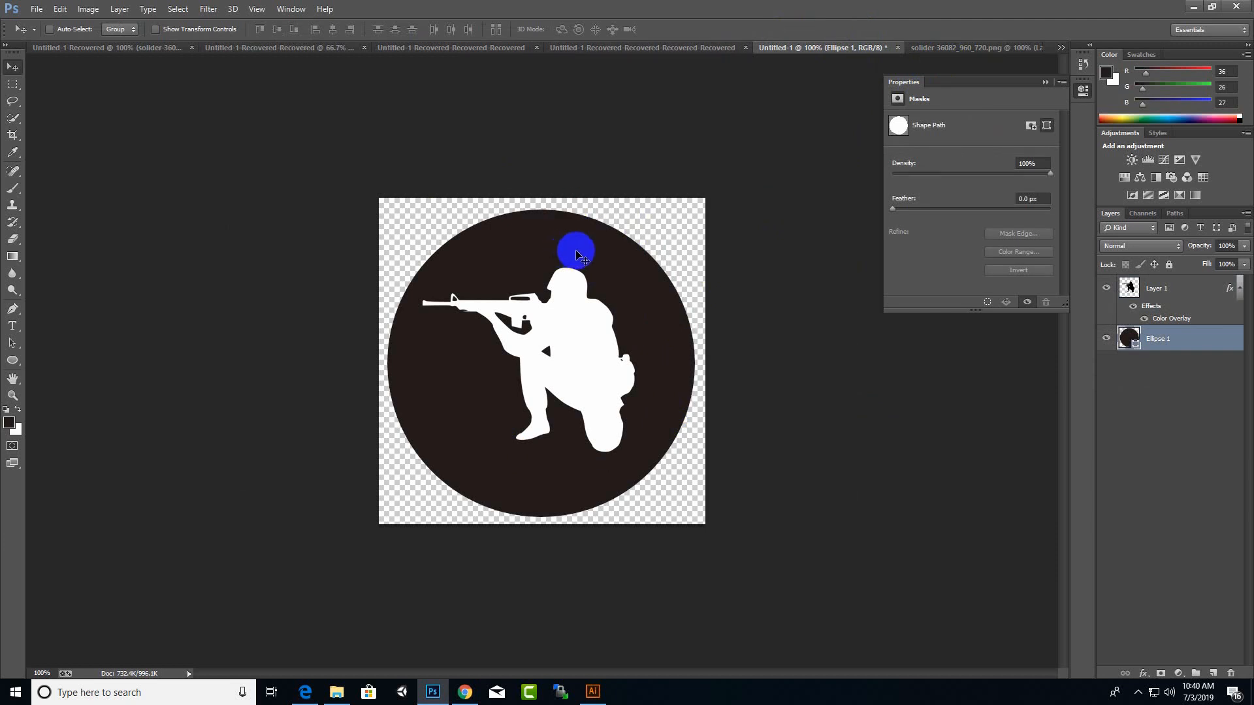
click(567, 296)
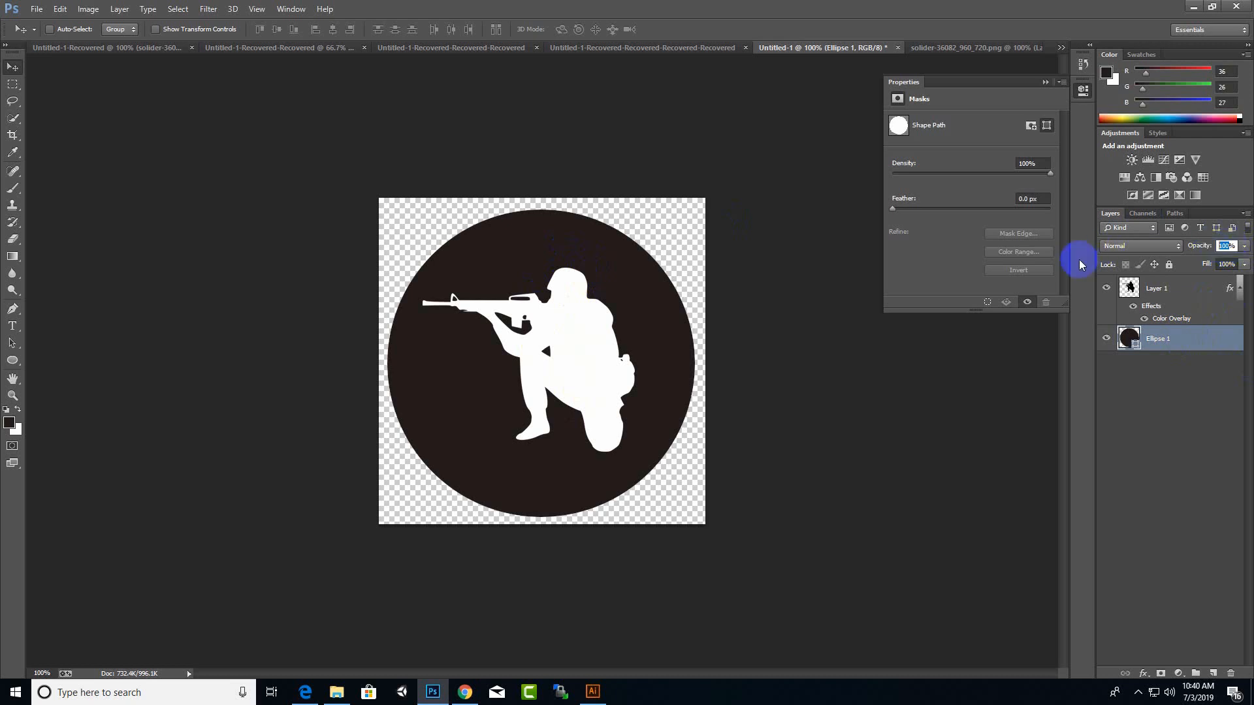
text(70)
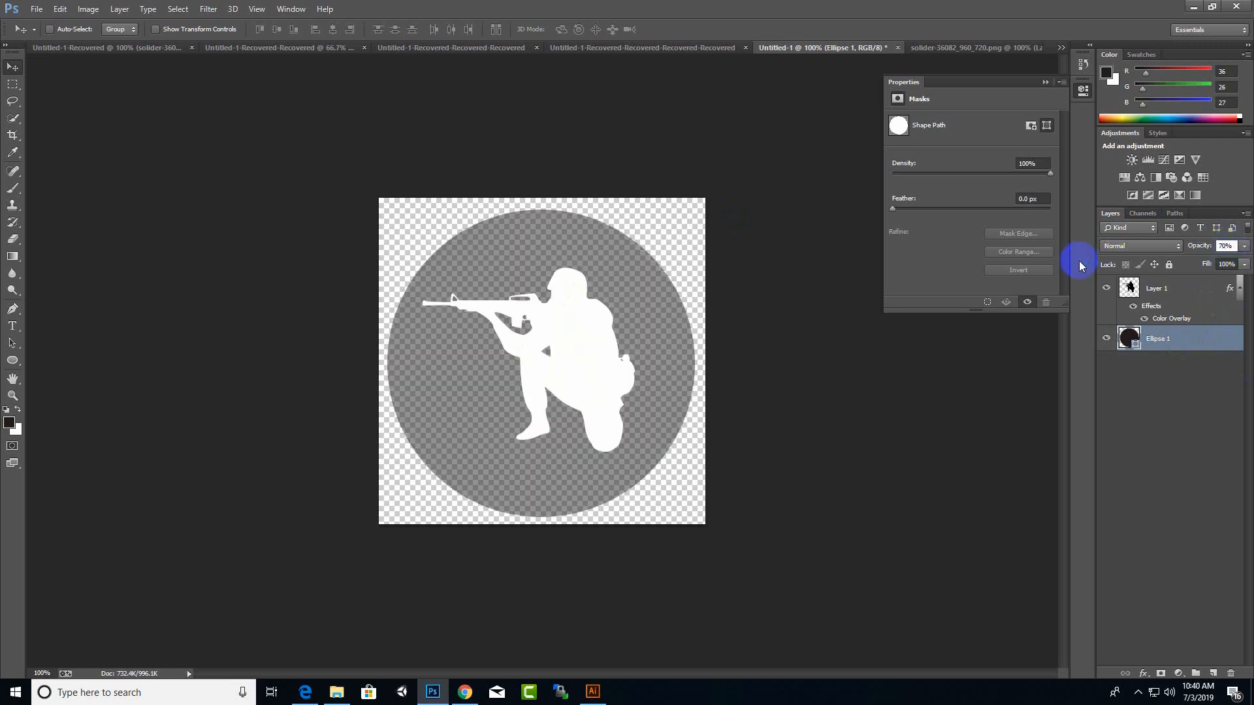
key(Return)
Step: Save the icon as the PNG iconcrouch.png on the Desktop, replacing the existing file, and return to the Desktop folder
click(36, 9)
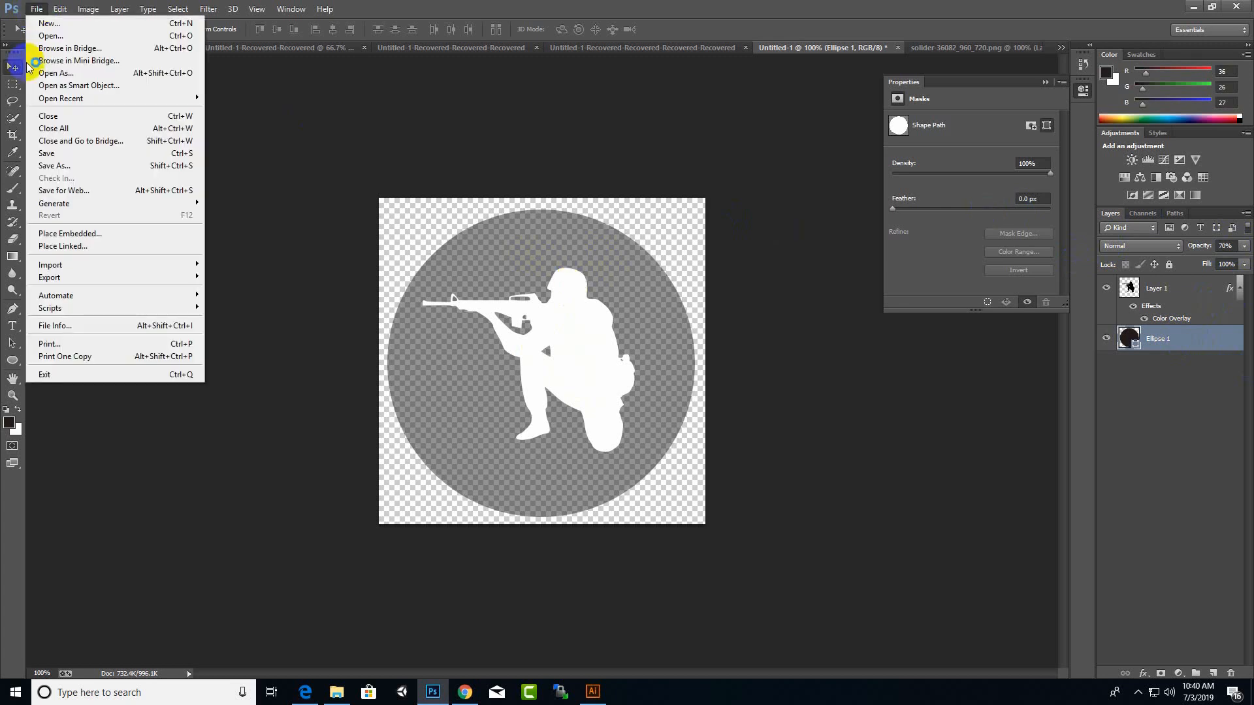
click(39, 165)
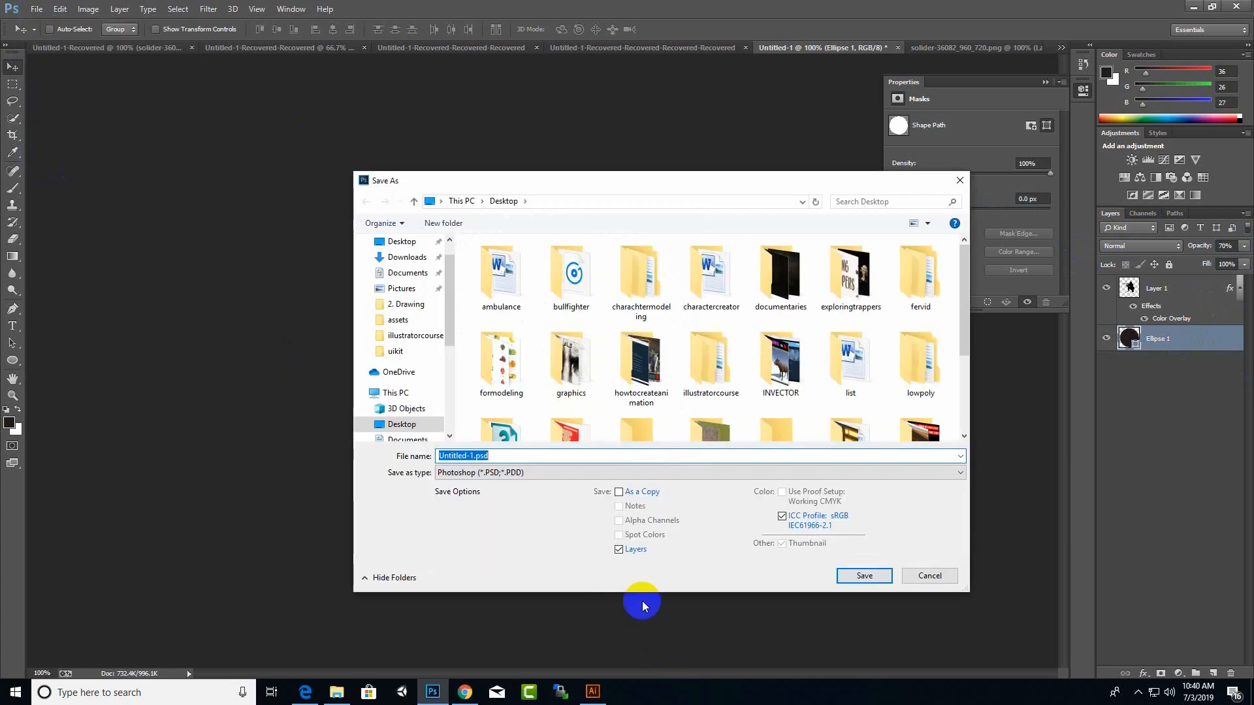
click(568, 472)
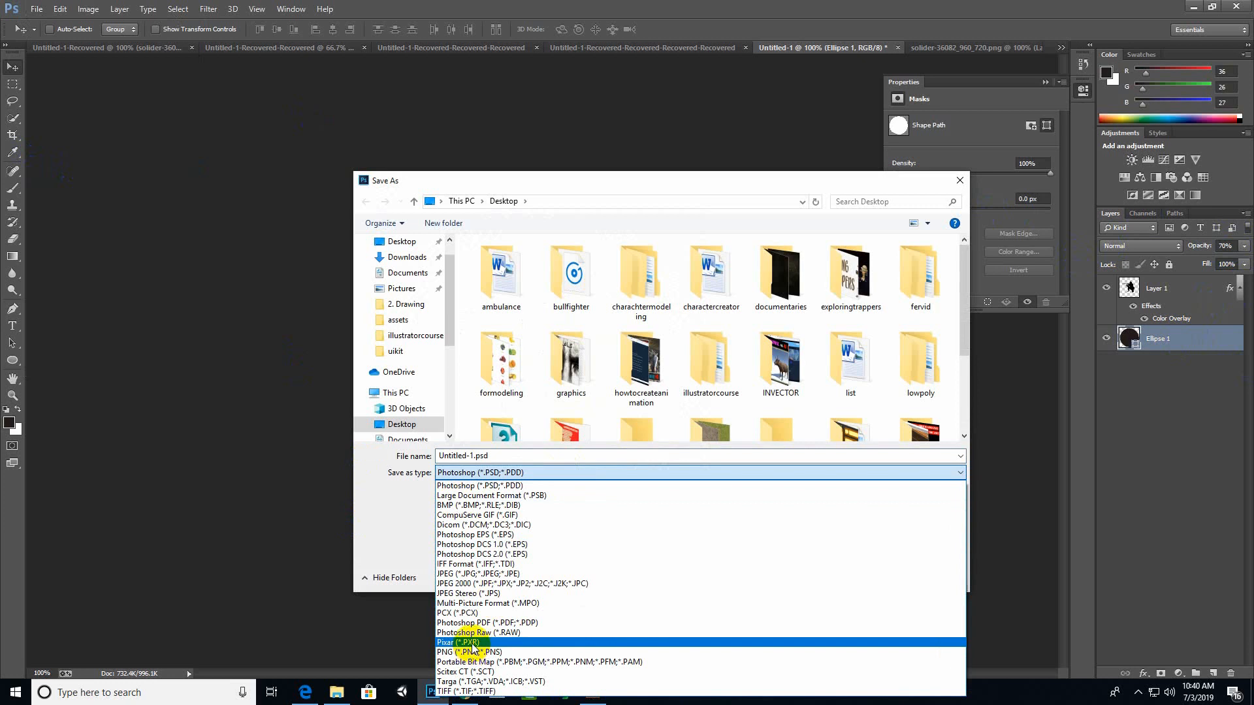
click(472, 651)
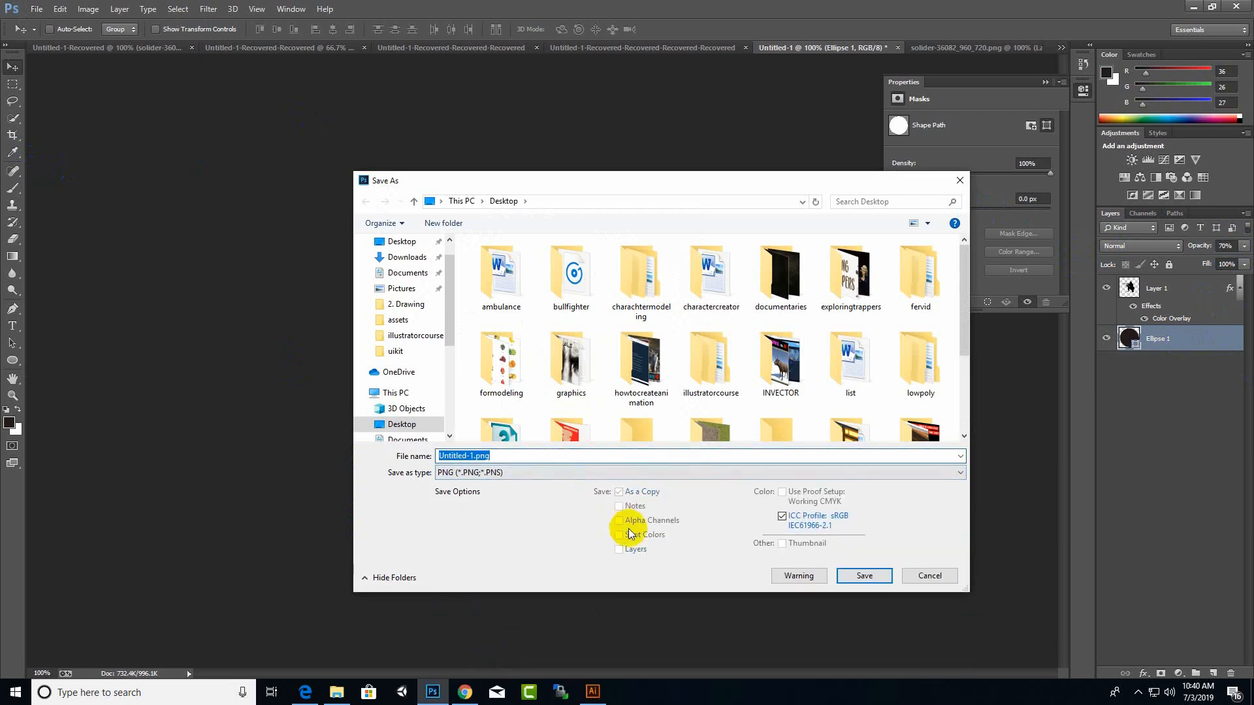
text(icon)
key(Down)
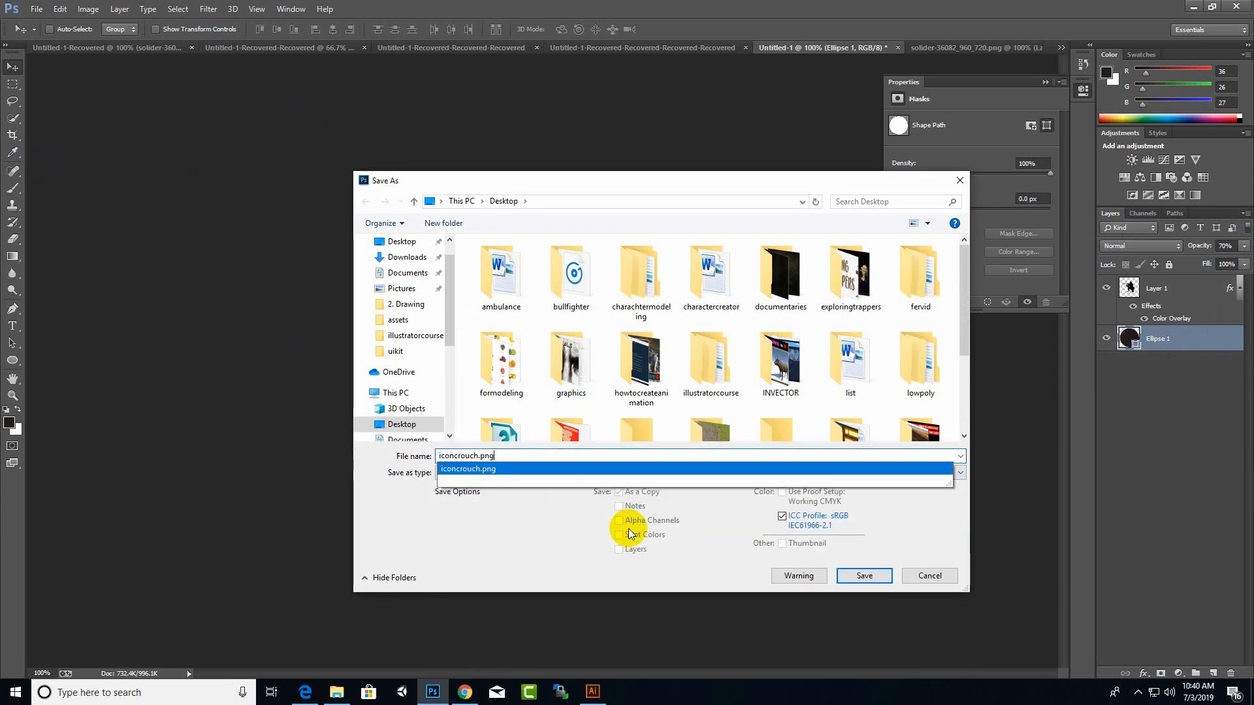
key(Return)
key(Left)
key(Return)
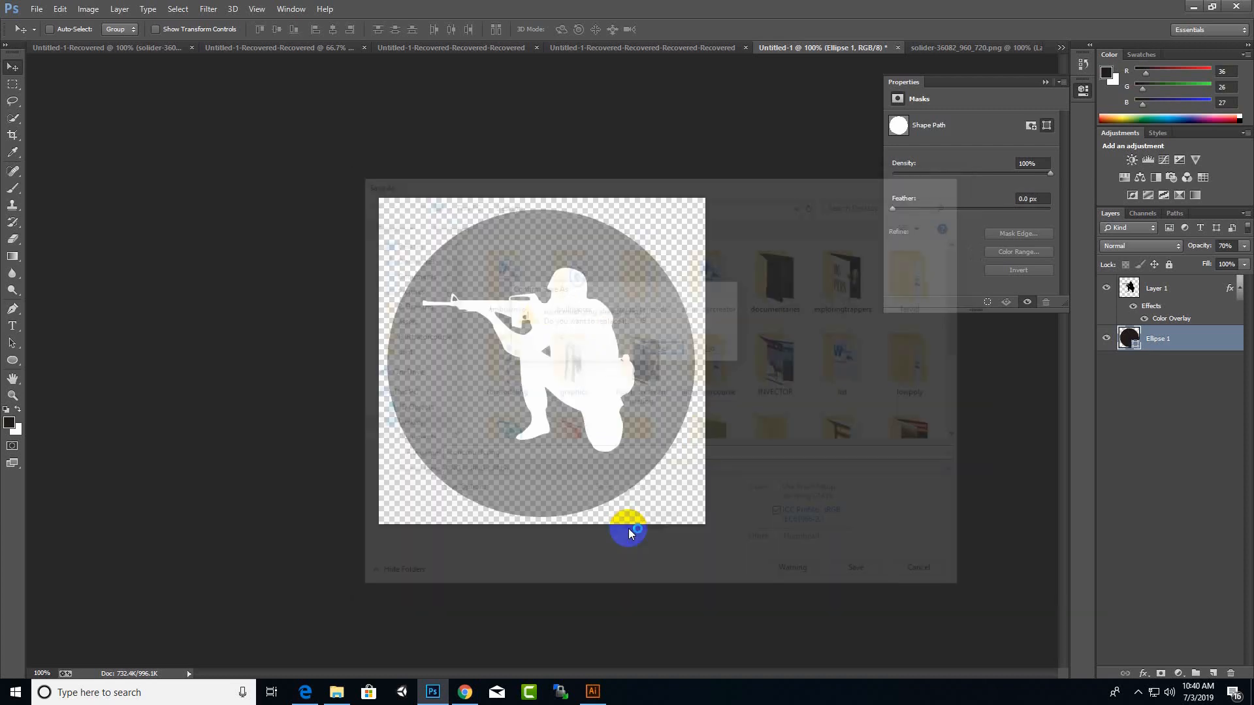
key(Return)
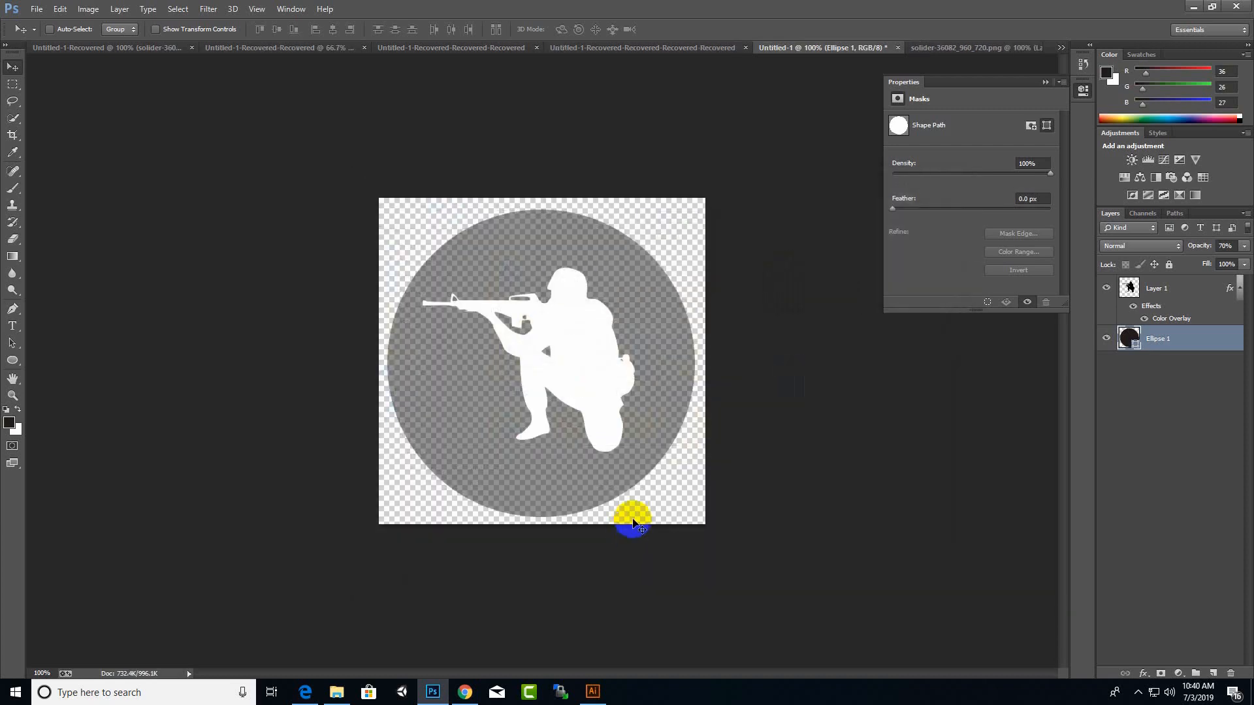
click(1194, 8)
click(881, 392)
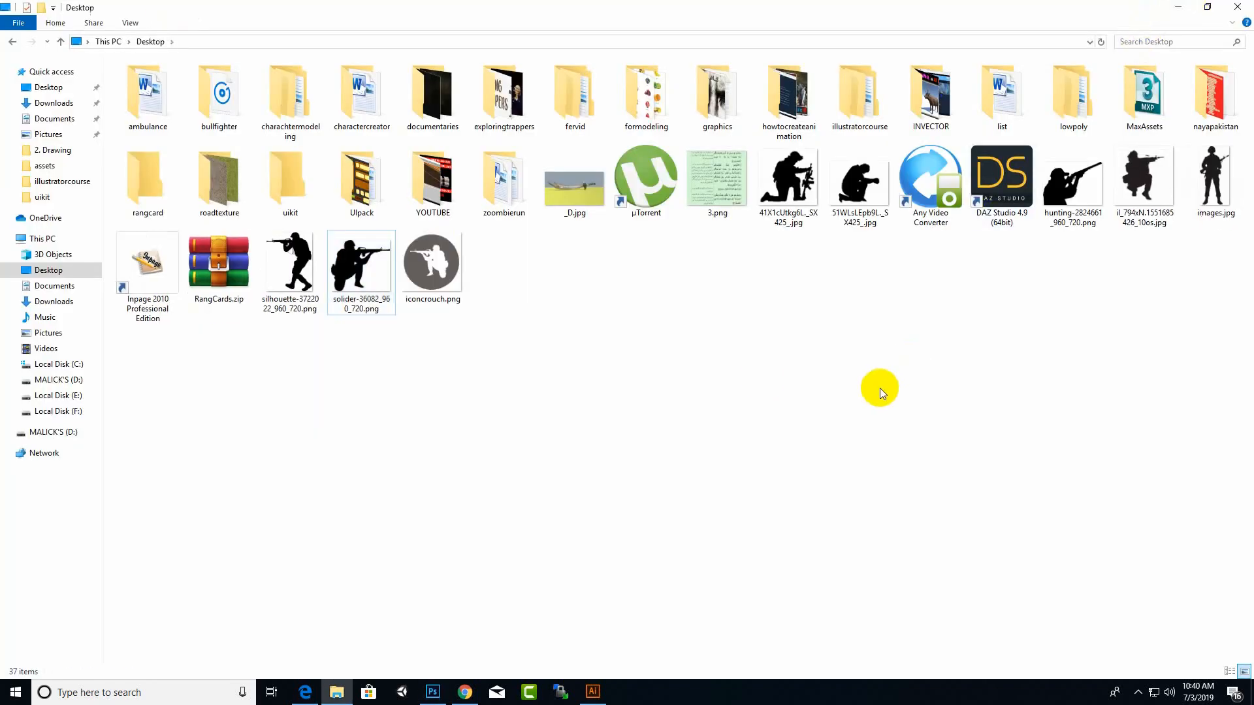
click(433, 259)
click(574, 454)
click(432, 292)
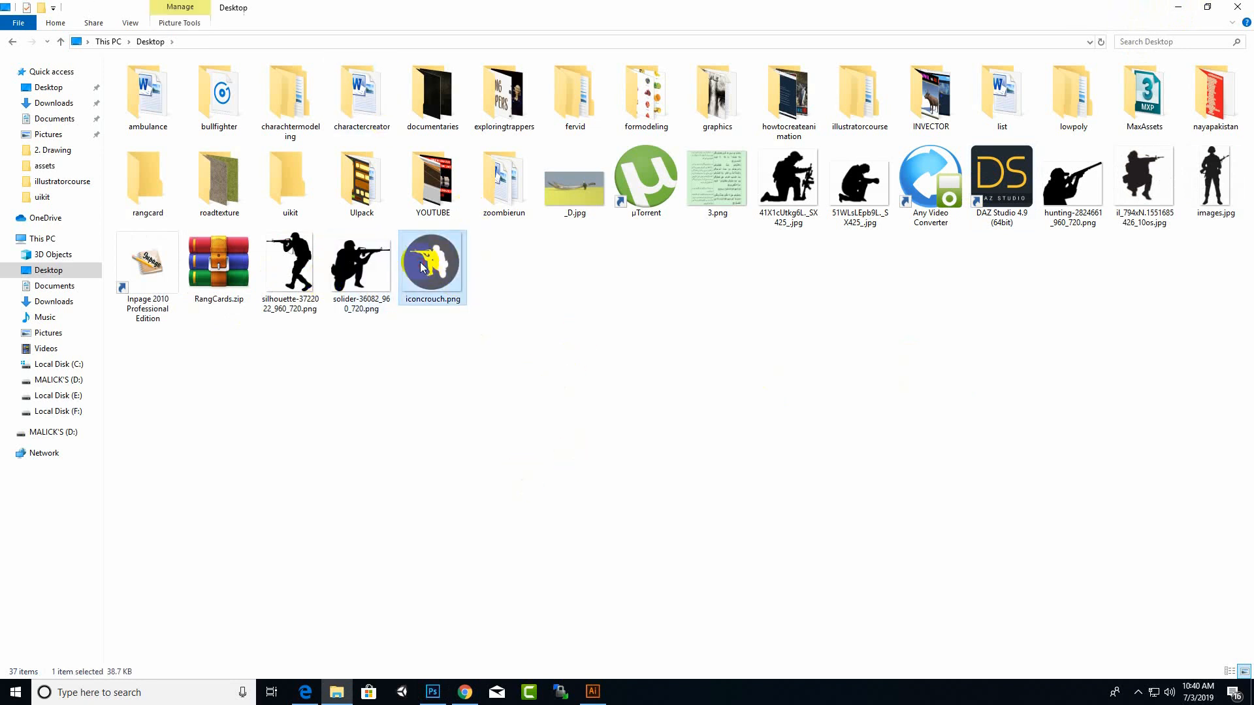
click(589, 335)
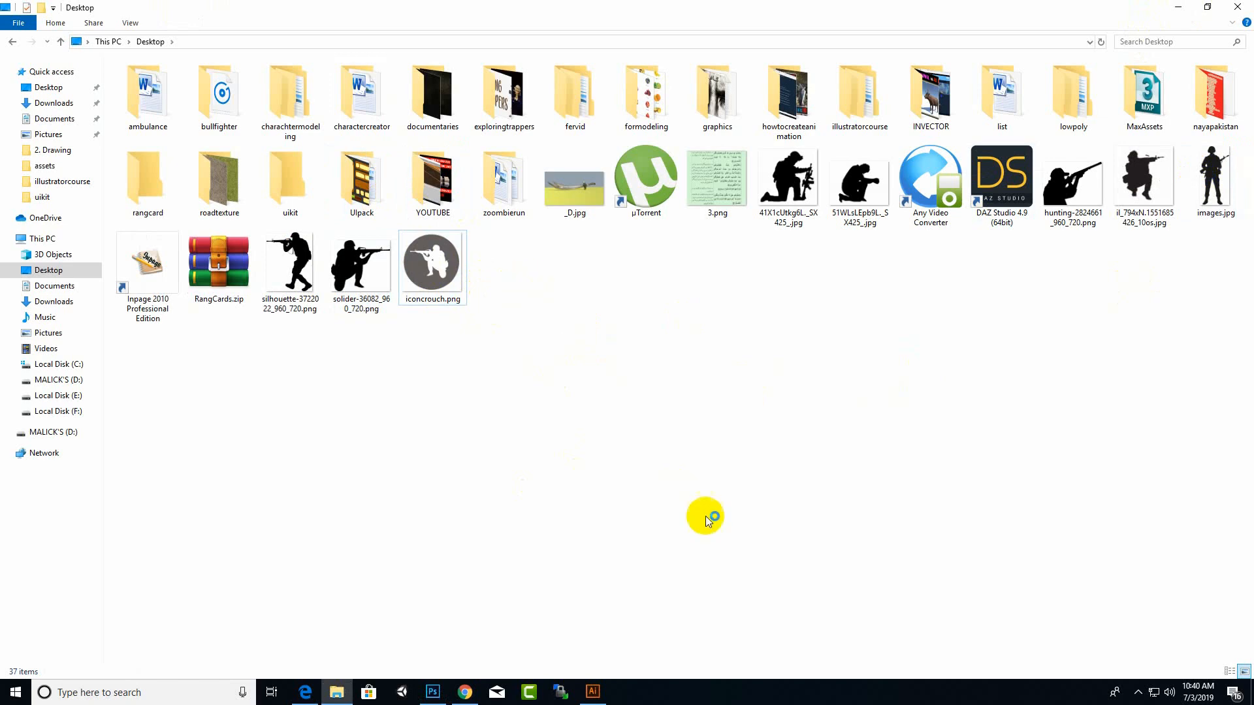
Step: Switch to Illustrator, close the shark document and create a new A4 portrait document in CMYK colour
click(592, 691)
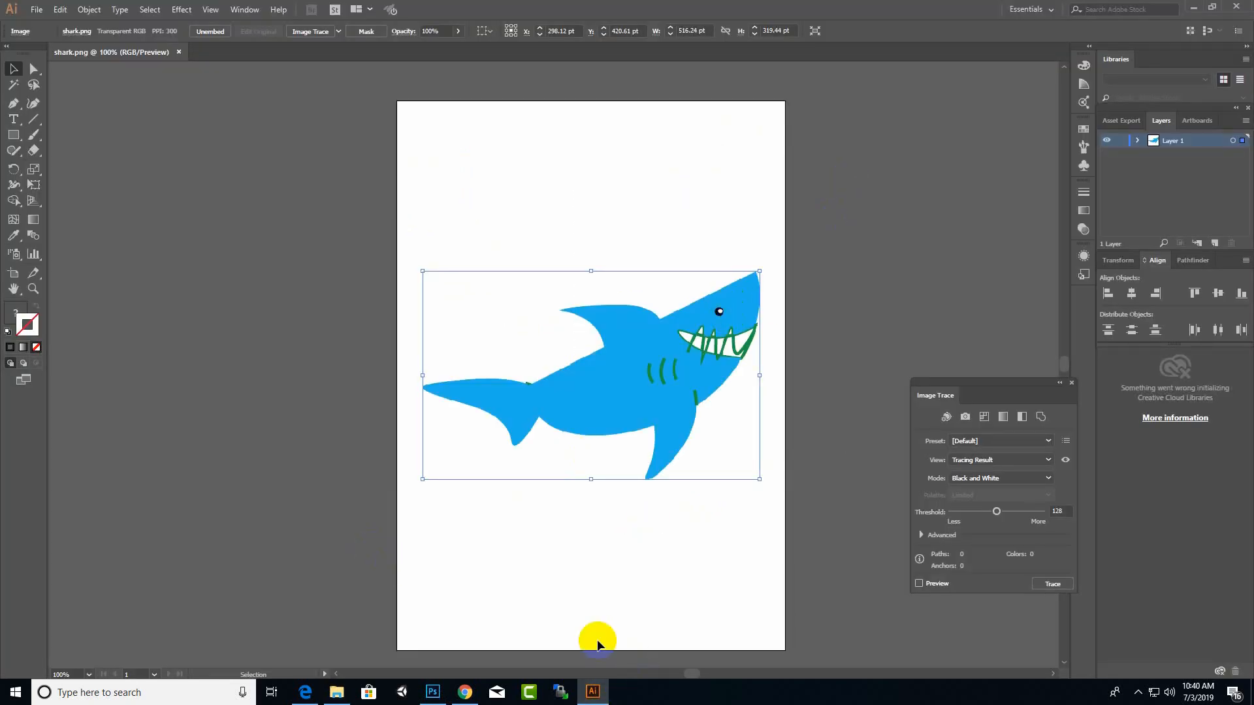
key(Delete)
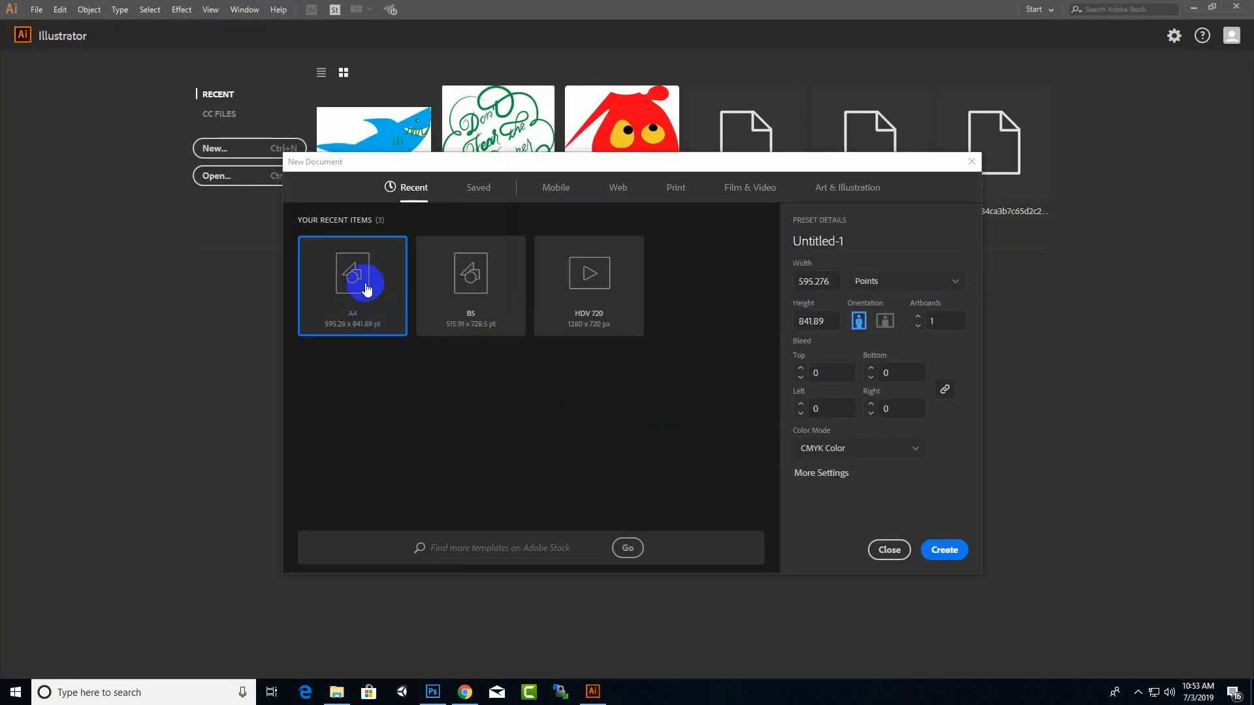
click(944, 550)
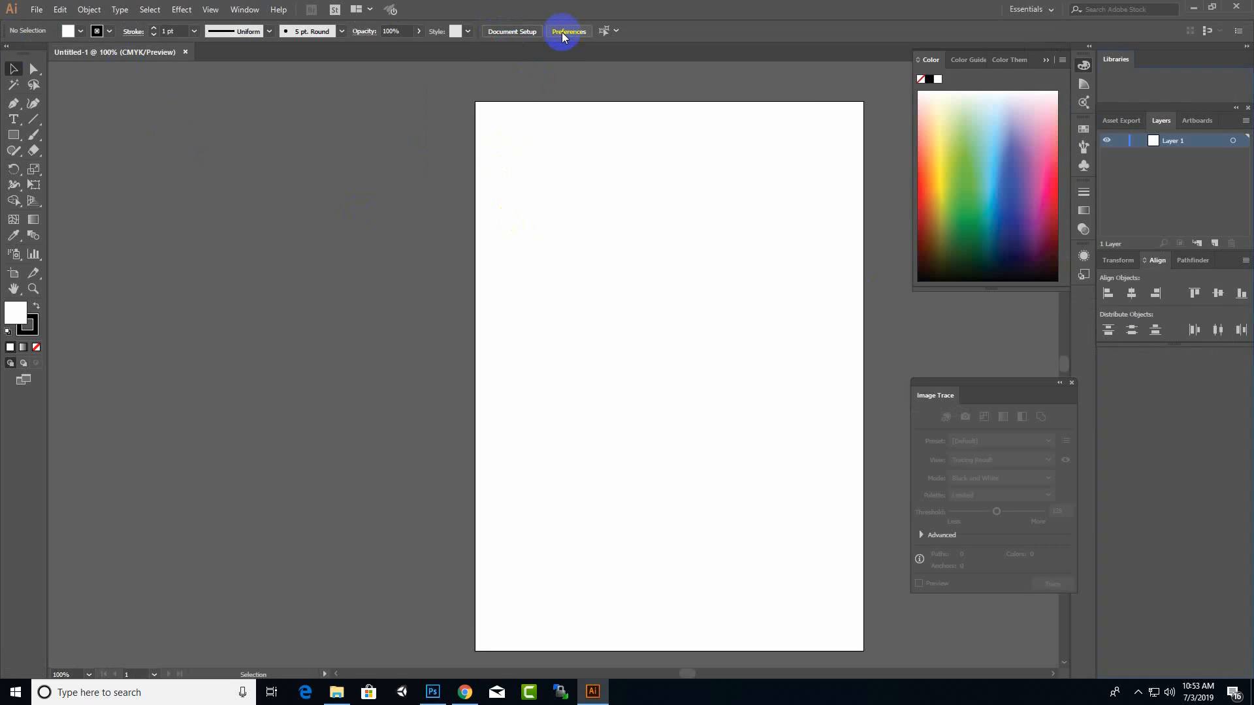
Step: Enlarge Artboard 1 to a landscape format of about 2356 × 1467 pt with the Artboard tool
click(854, 210)
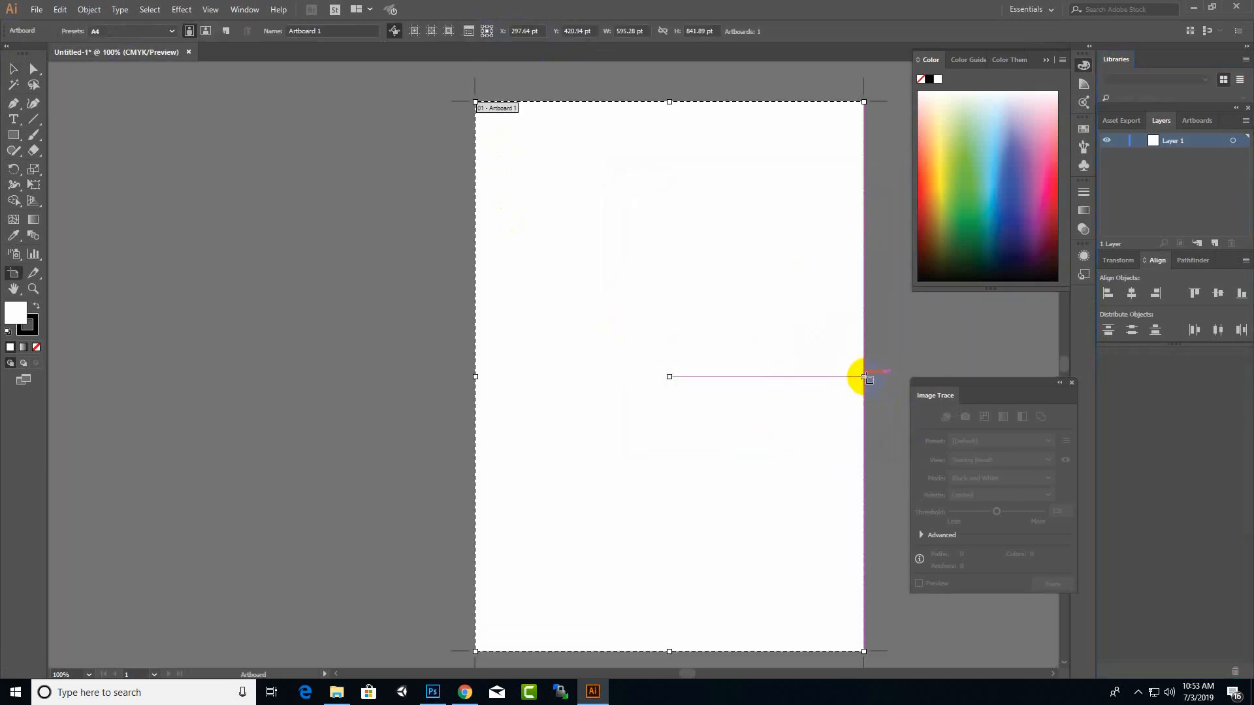
drag(863, 378, 1244, 391)
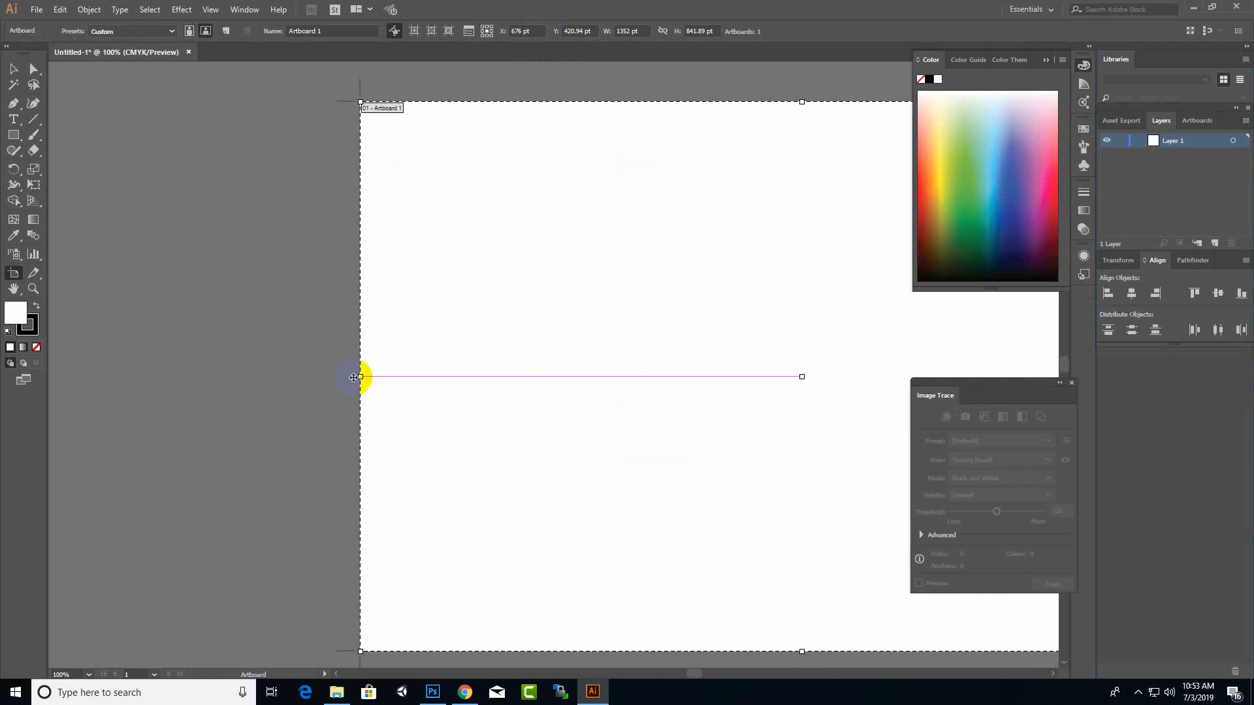
drag(358, 101, 50, 77)
key(Delete)
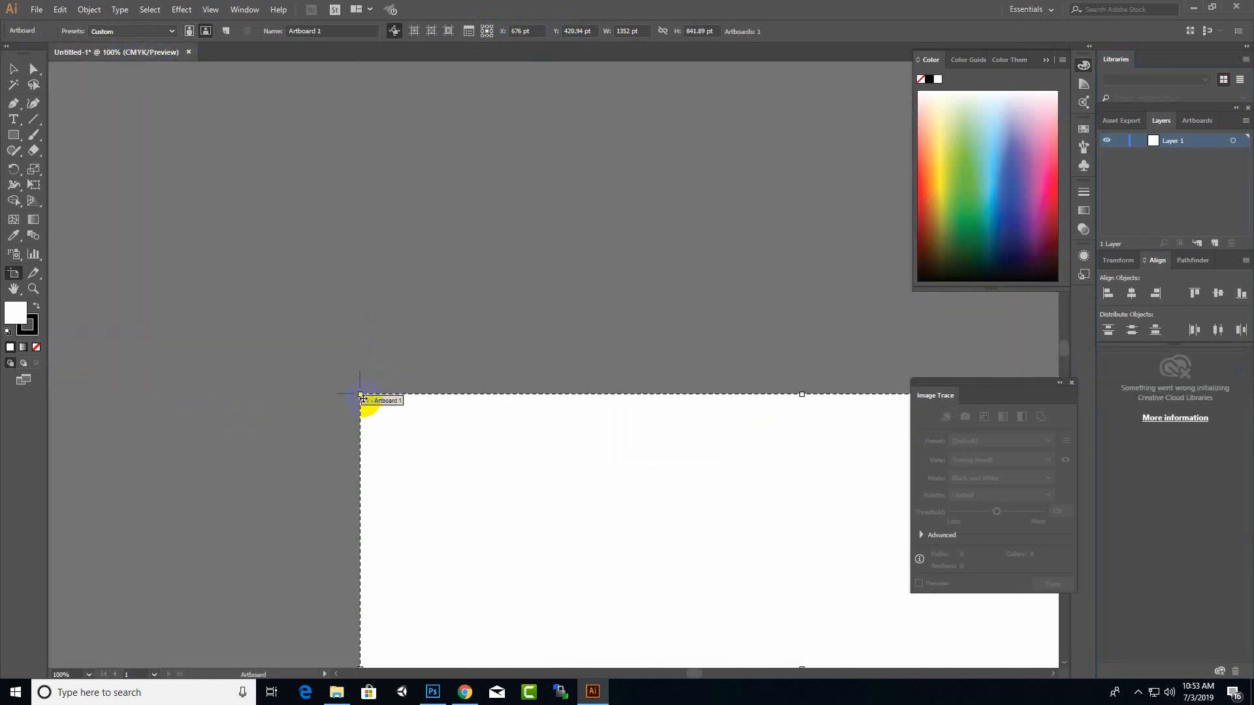
drag(358, 394, 79, 146)
scroll(457, 337, down, 4)
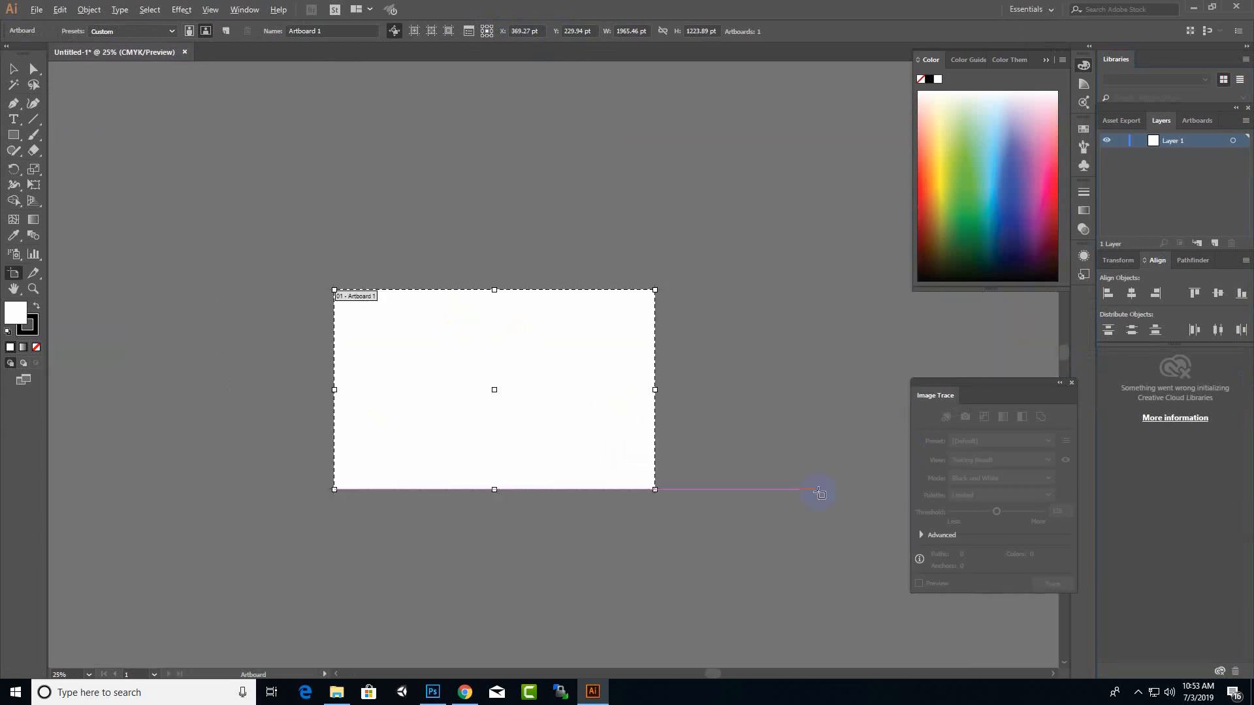
drag(657, 489, 719, 529)
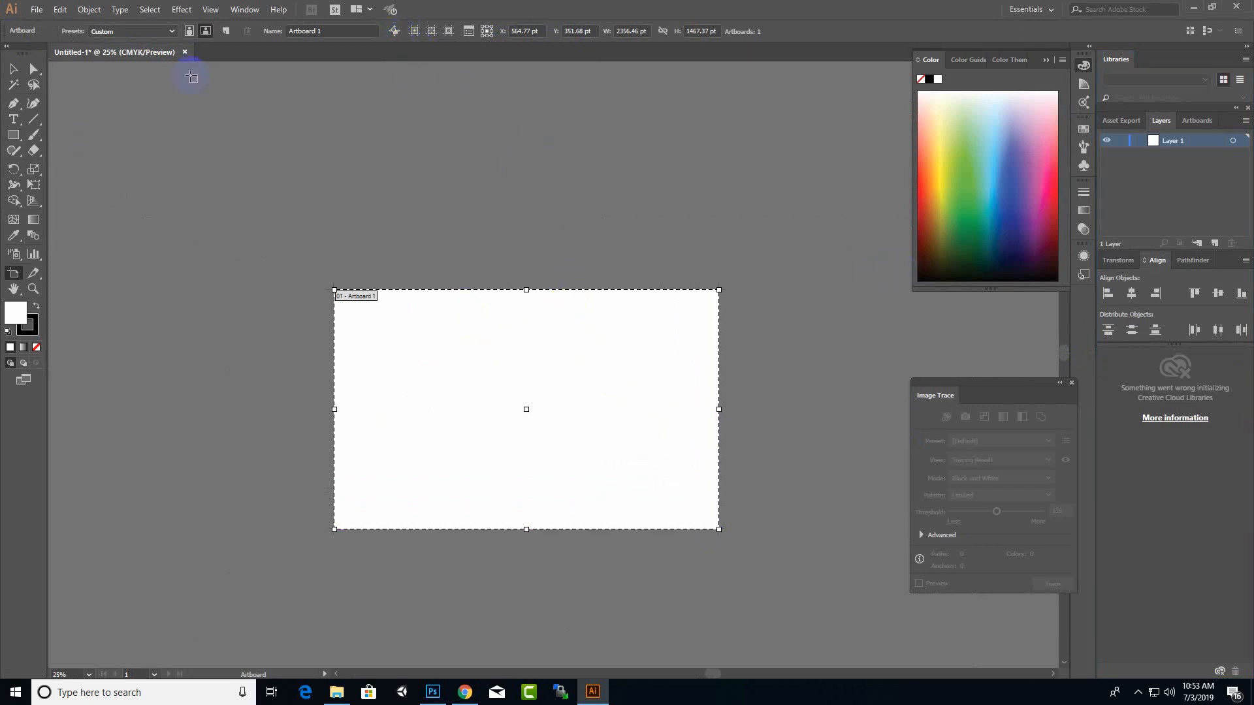
click(13, 69)
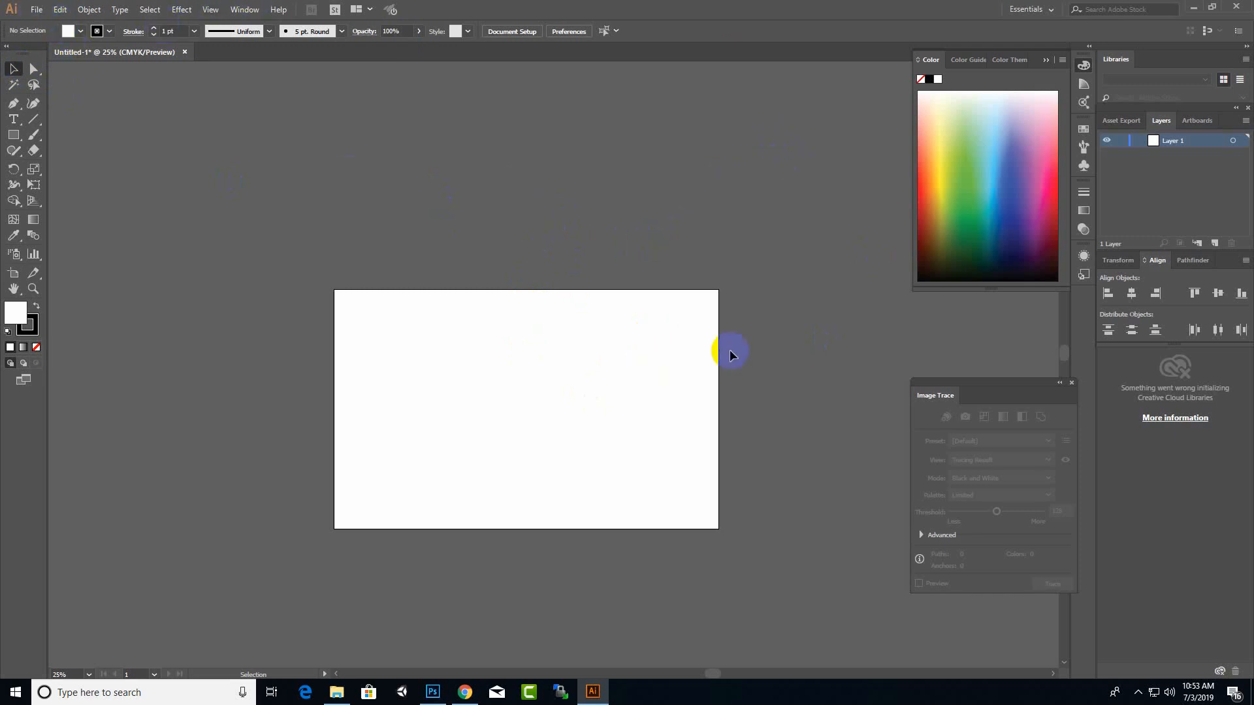
Step: Save the document as the Adobe Illustrator file iconsillustrator.ai in the Desktop's uikit folder, accepting the default Illustrator options
scroll(636, 270, down, 3)
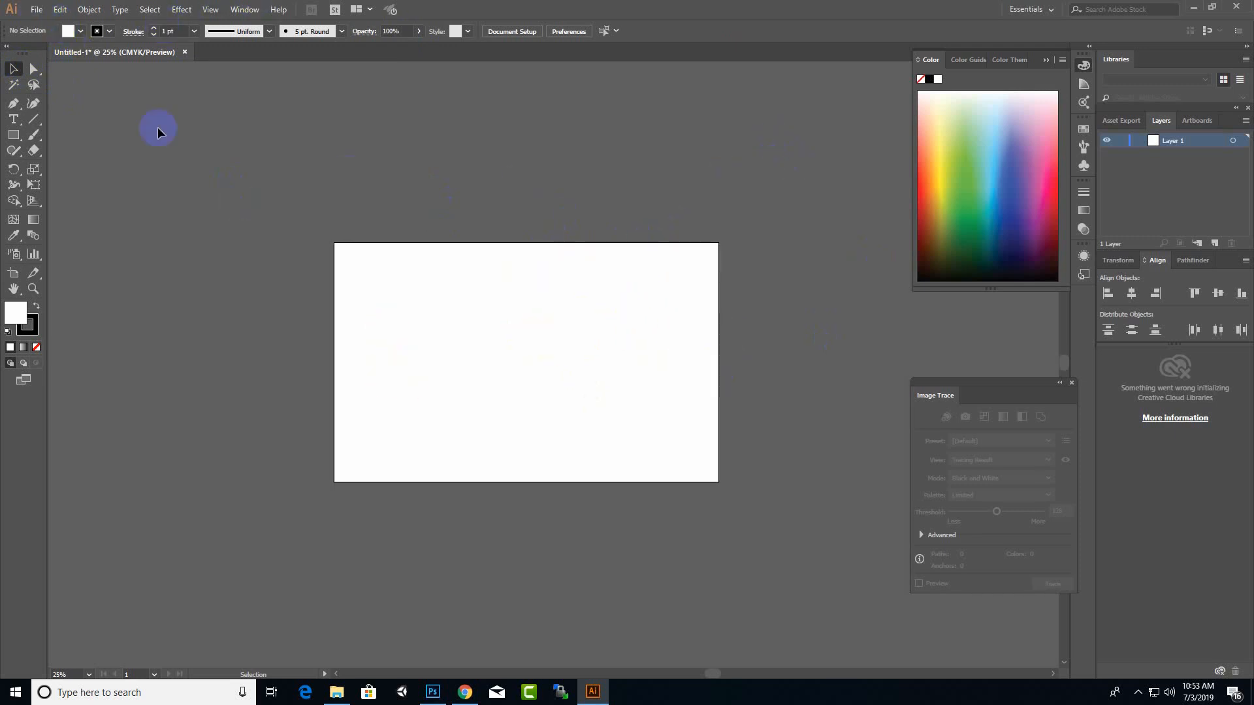
click(36, 9)
click(62, 130)
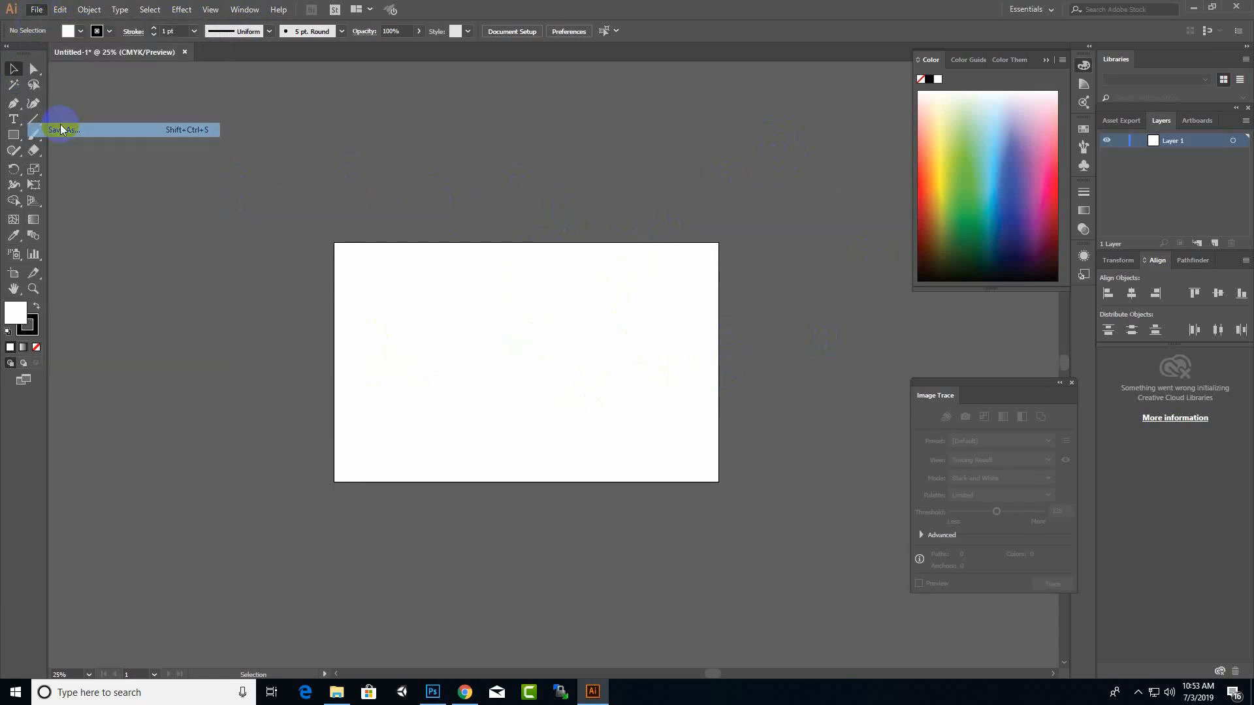
scroll(443, 346, down, 3)
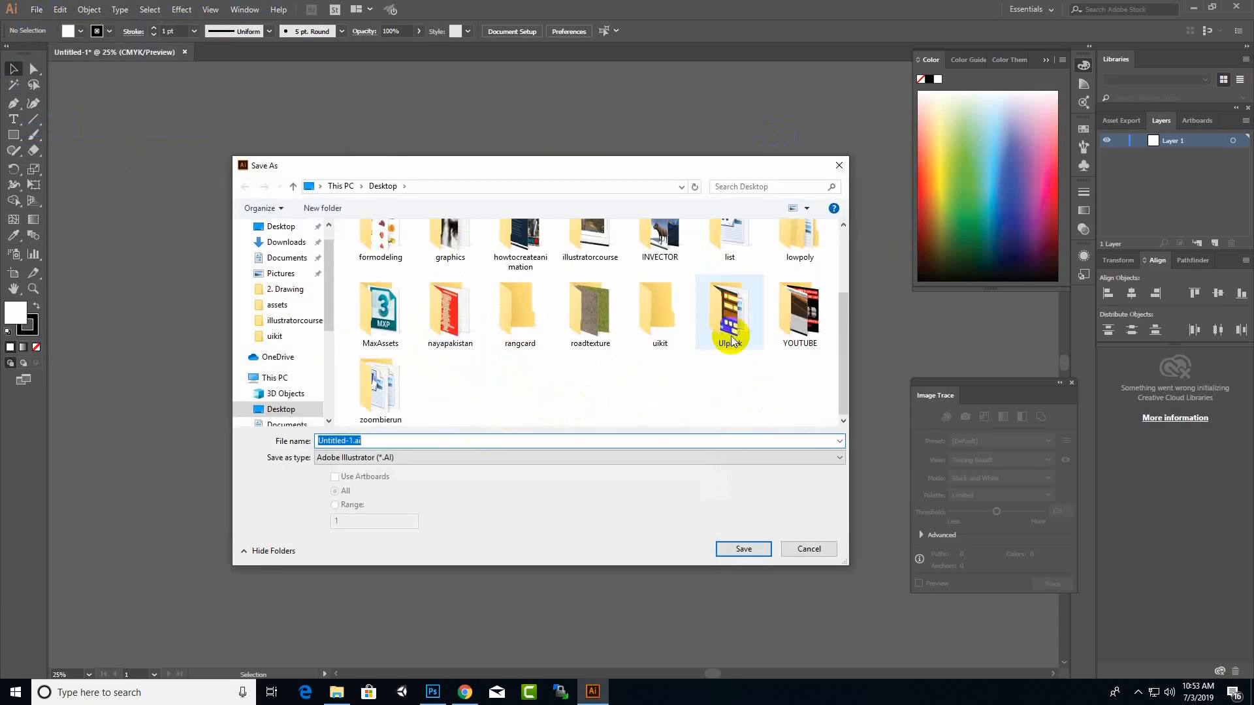
double_click(646, 330)
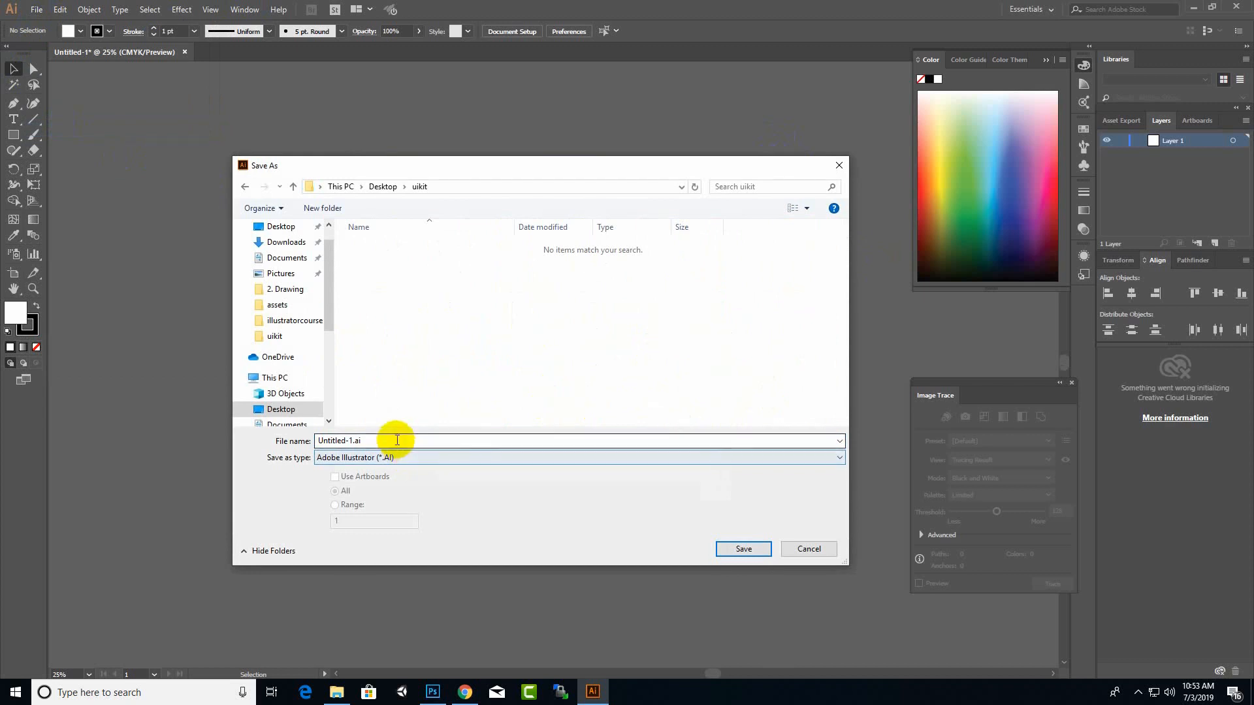
double_click(359, 440)
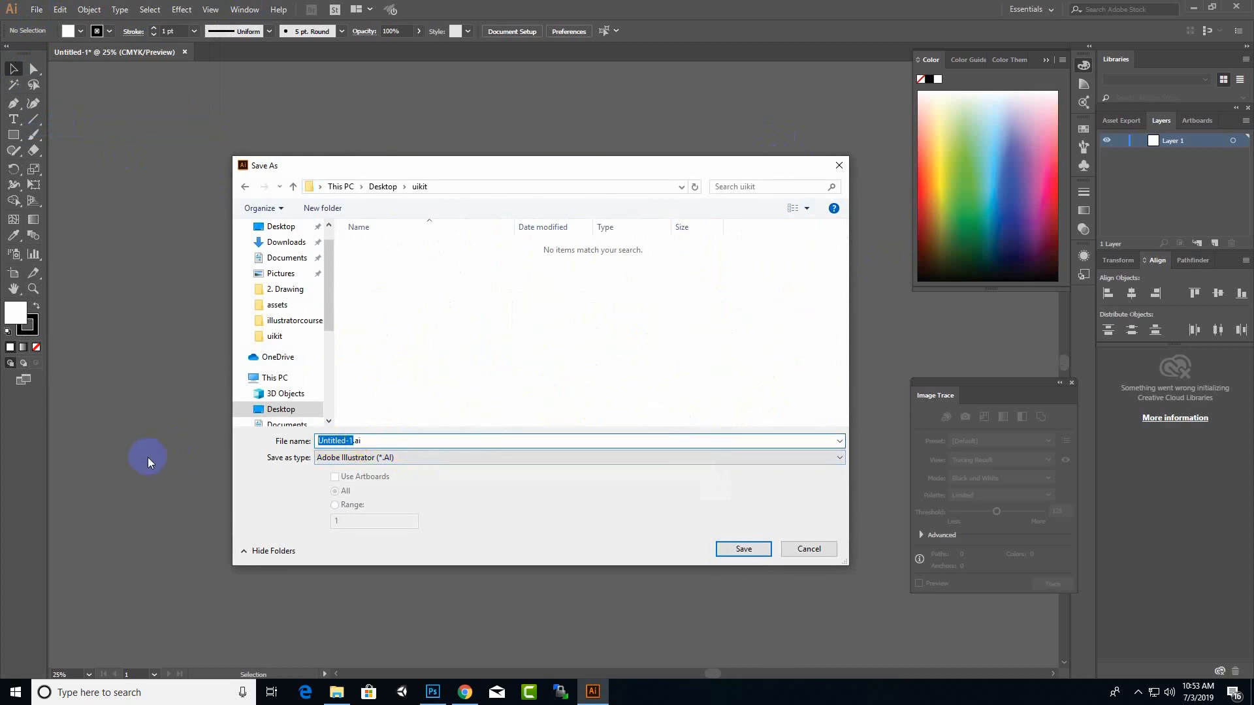
text(iconsillustrator)
key(Return)
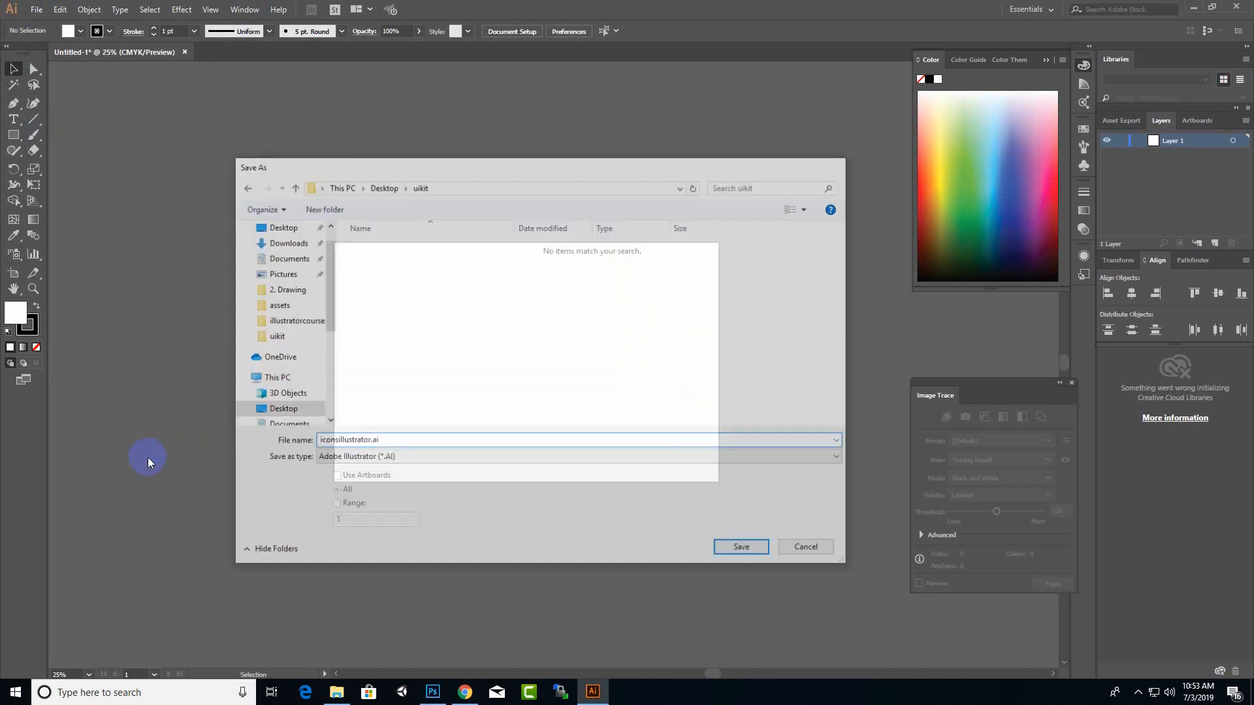
click(677, 533)
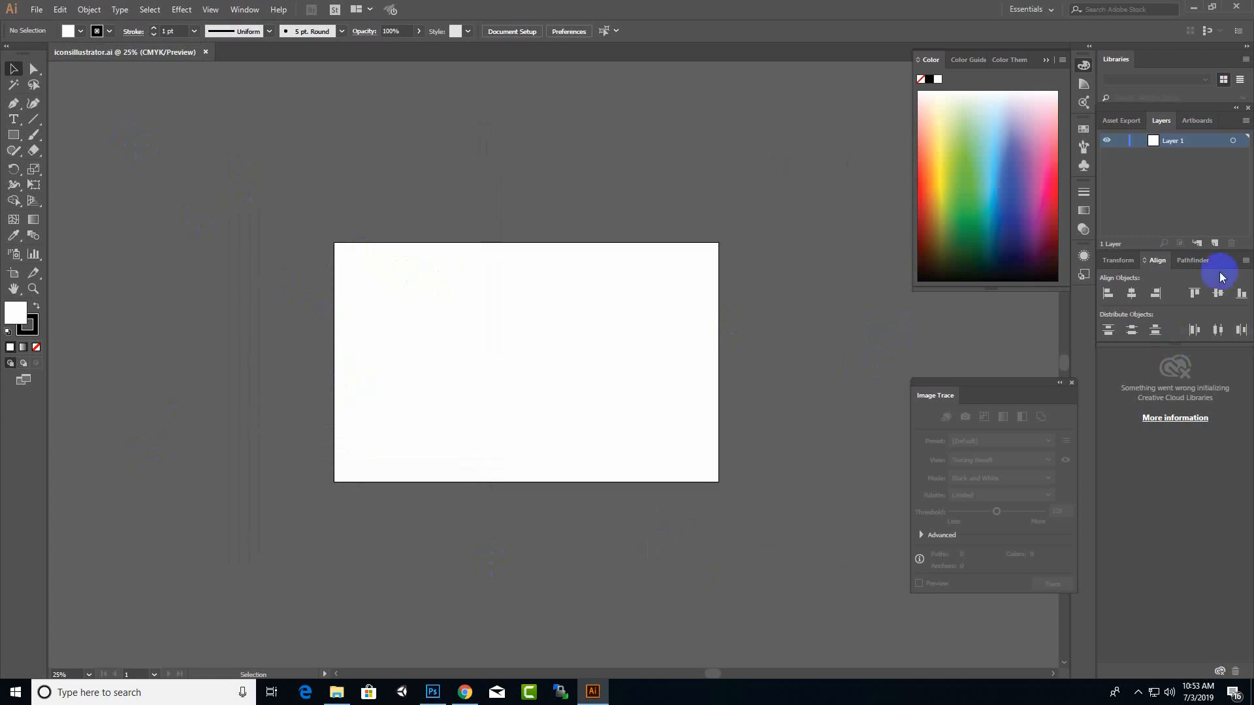
Step: Place solider-36082_960_720.png from the Desktop folder and move it near the artboard's upper-left corner
click(37, 9)
click(85, 221)
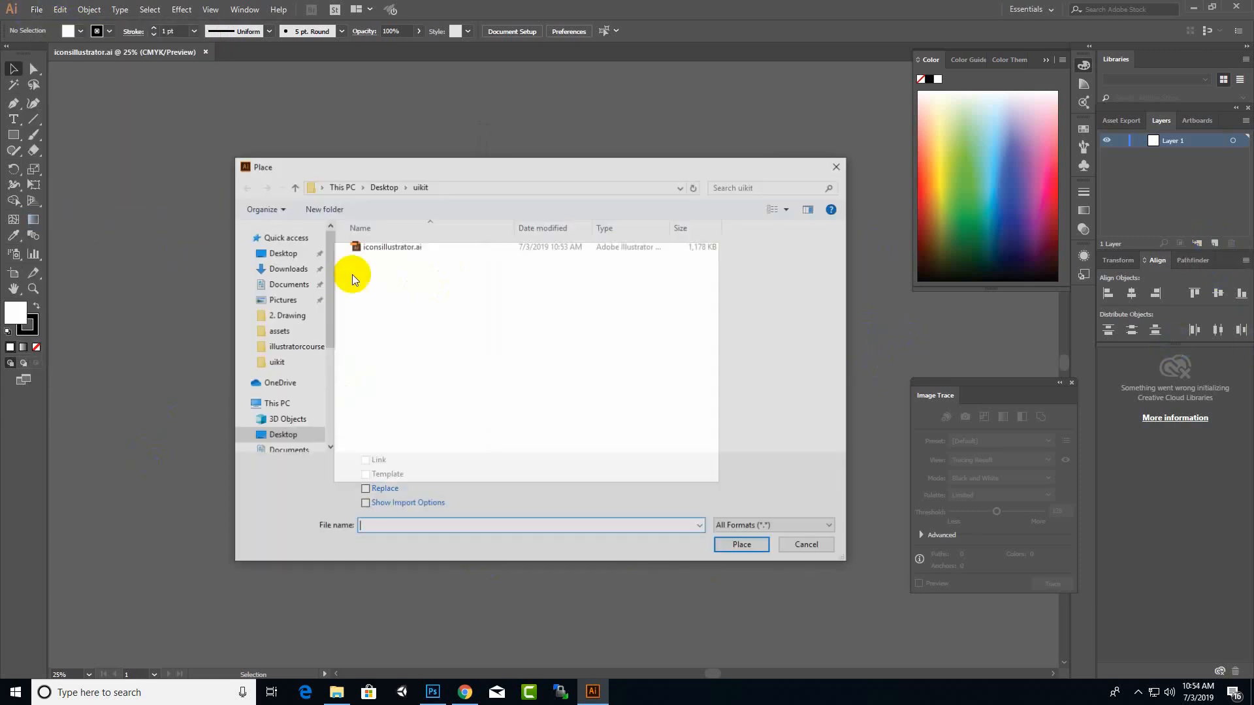
click(382, 186)
scroll(542, 411, down, 5)
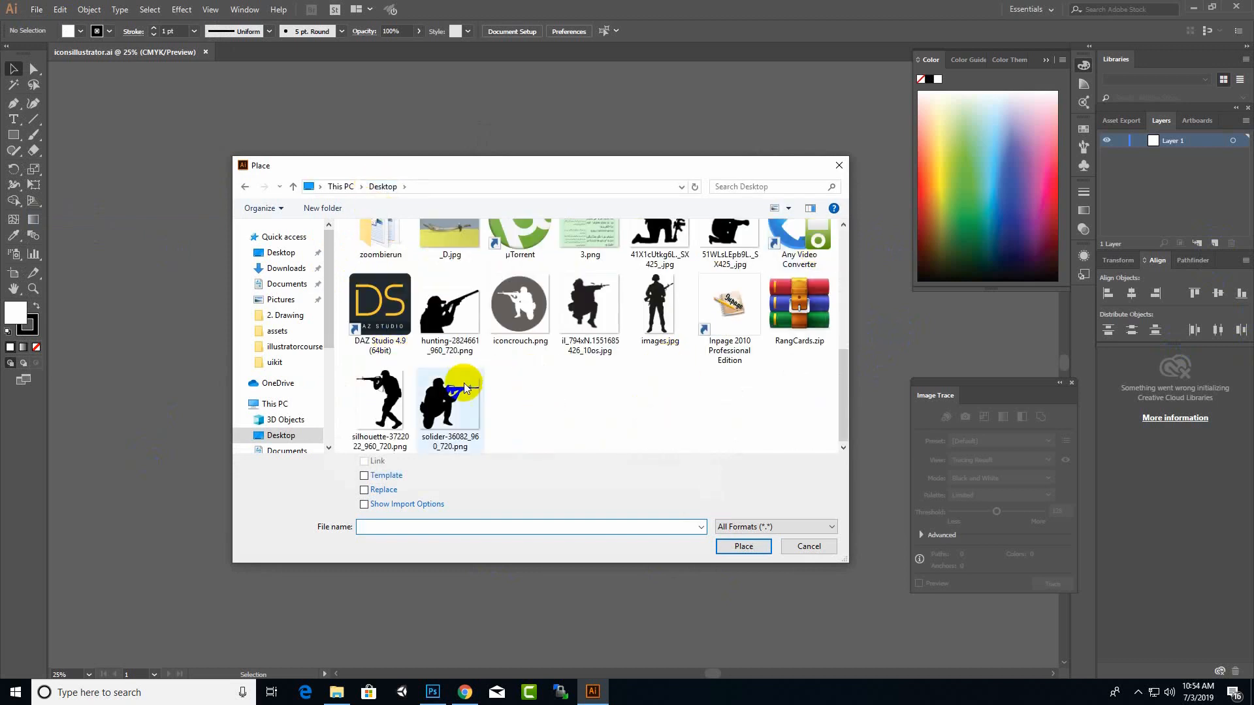
double_click(448, 395)
click(431, 269)
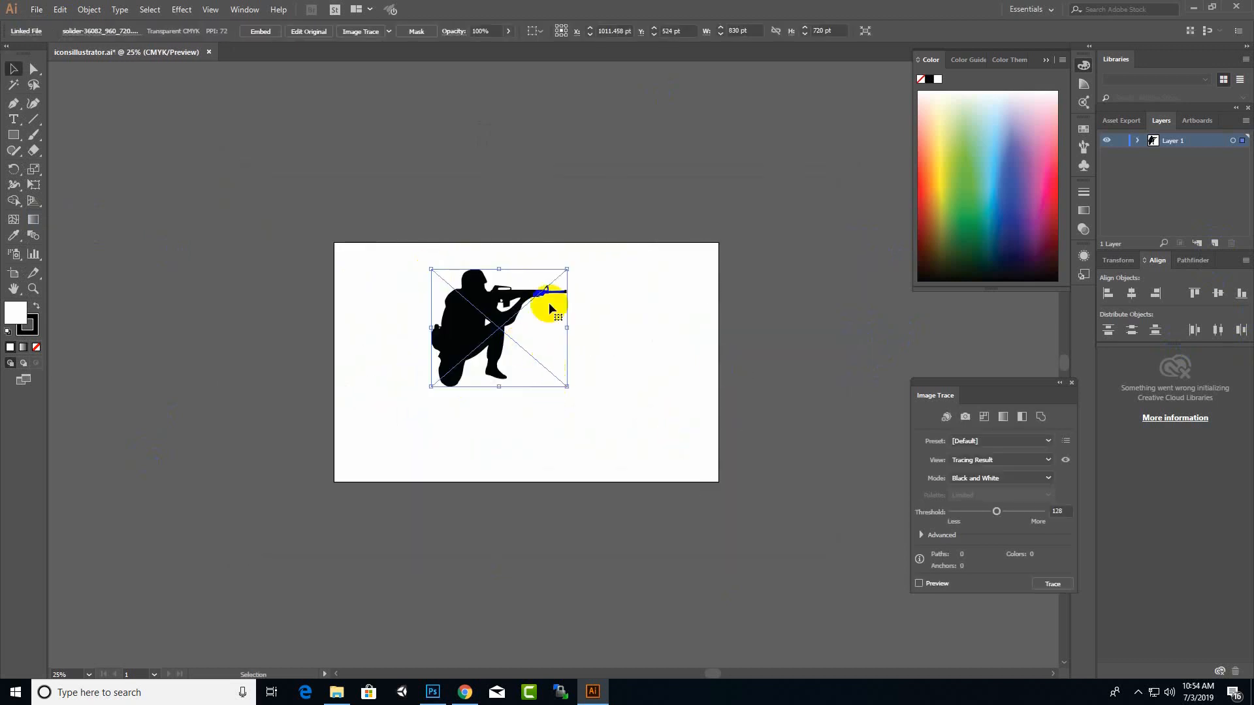
drag(476, 300, 409, 288)
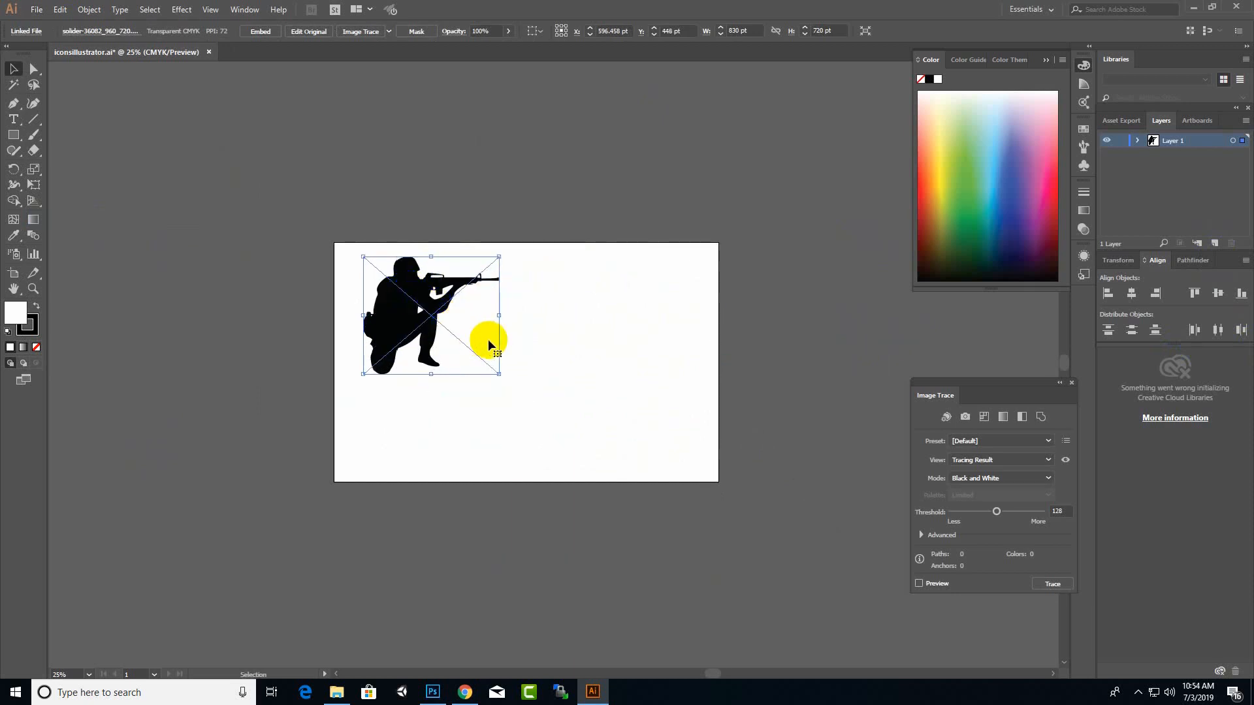
Step: Run Image Trace on the placed soldier silhouette with the default preset and expand the result into vector paths
key(ctrl+plus)
key(ctrl+plus)
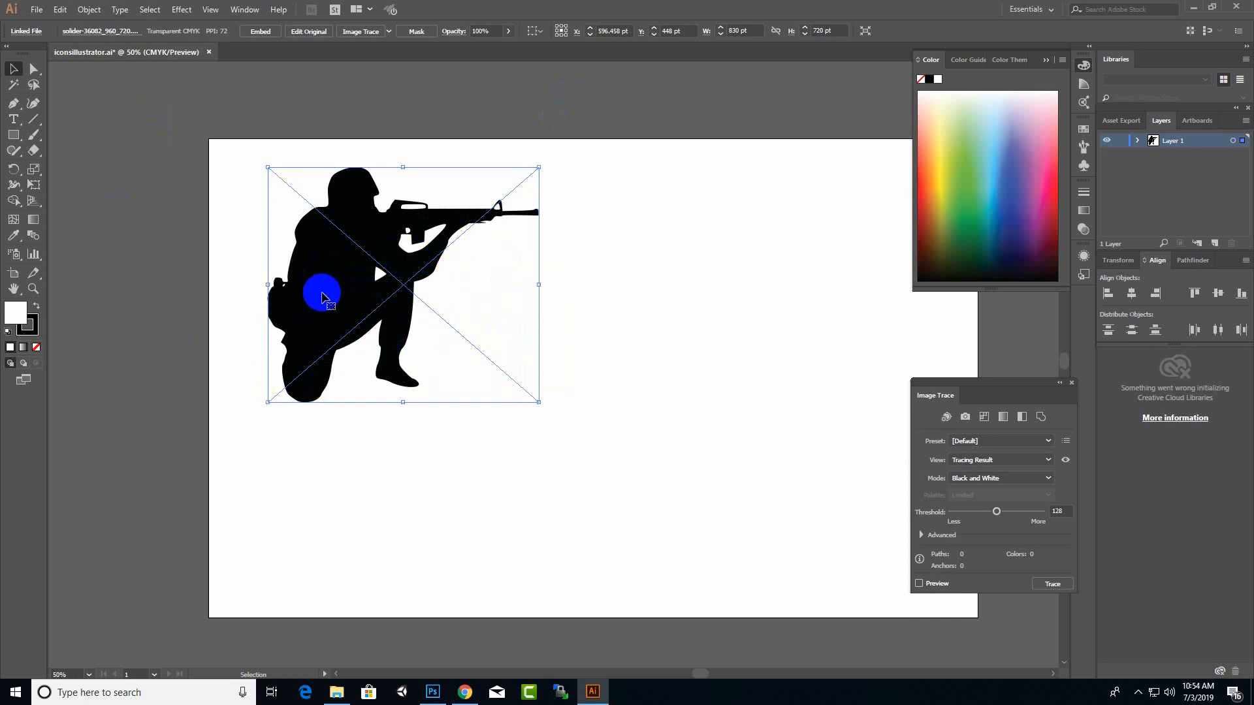
click(247, 9)
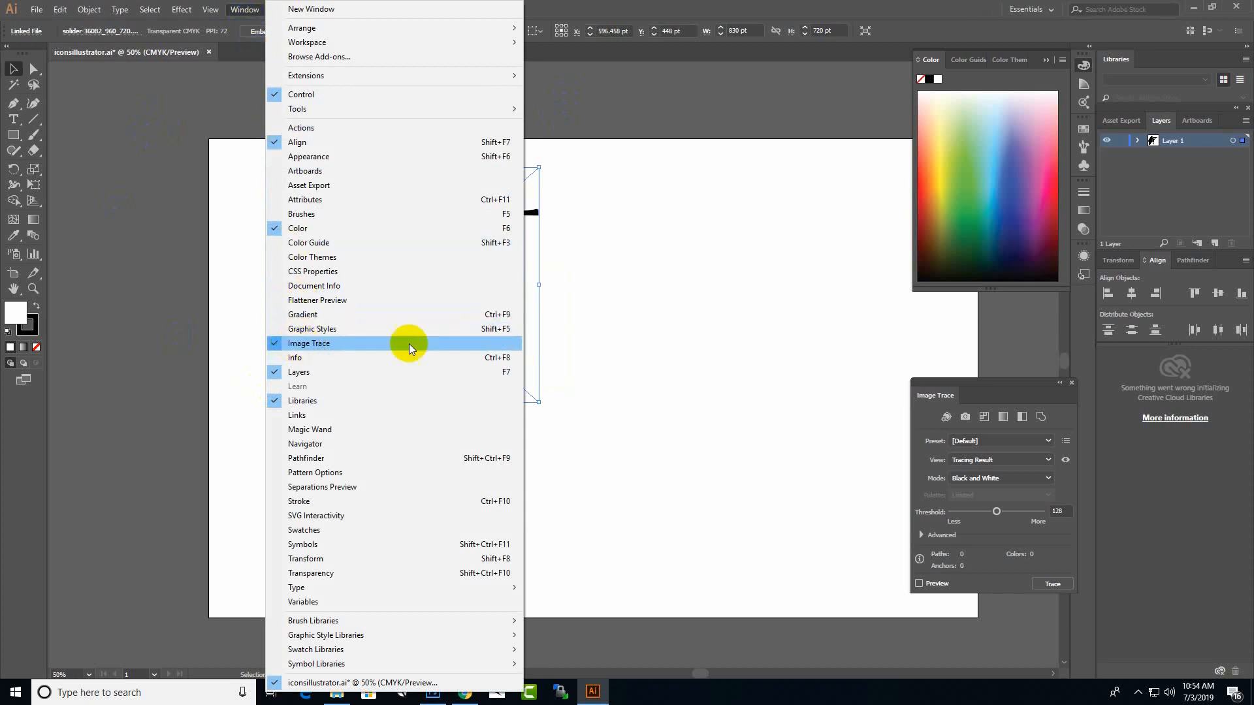
click(705, 9)
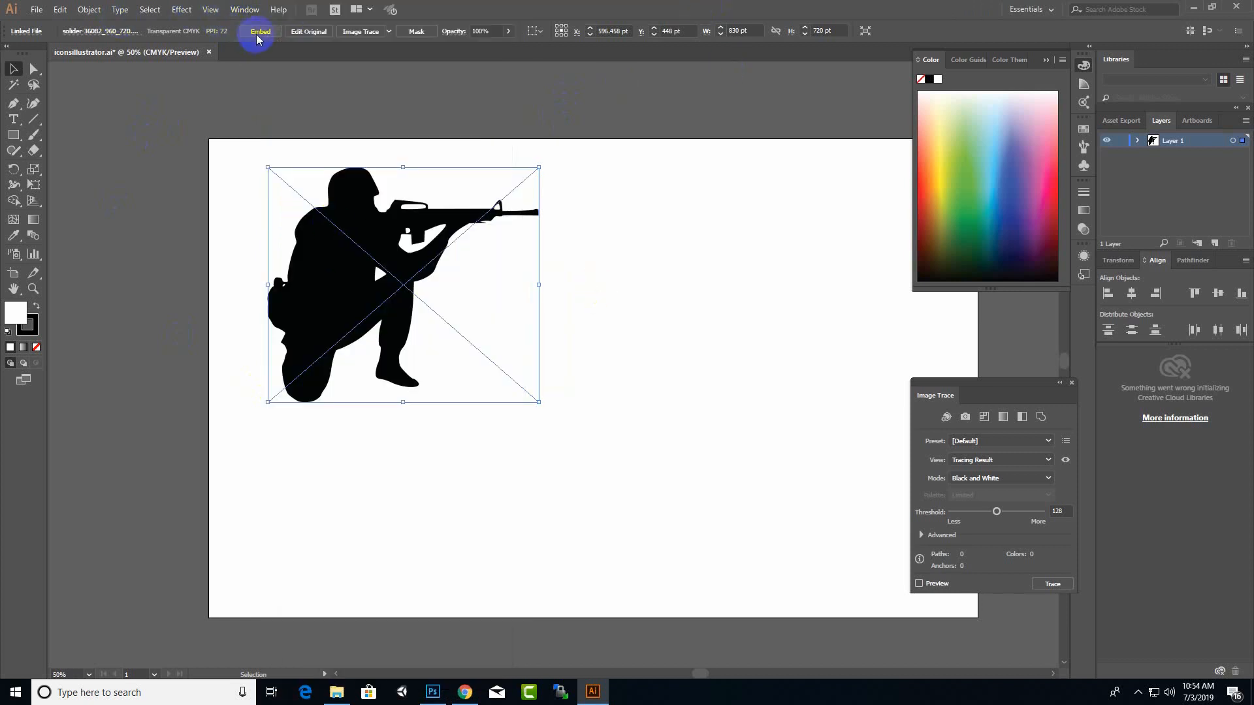
click(357, 35)
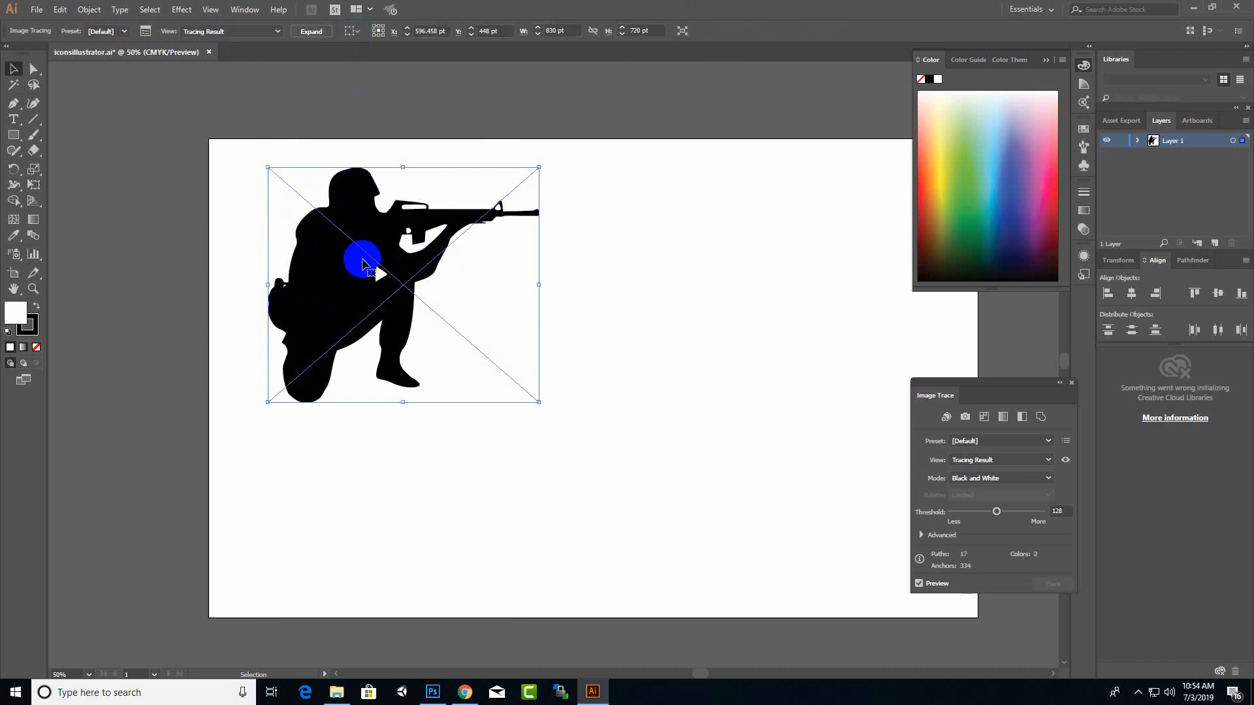
click(312, 31)
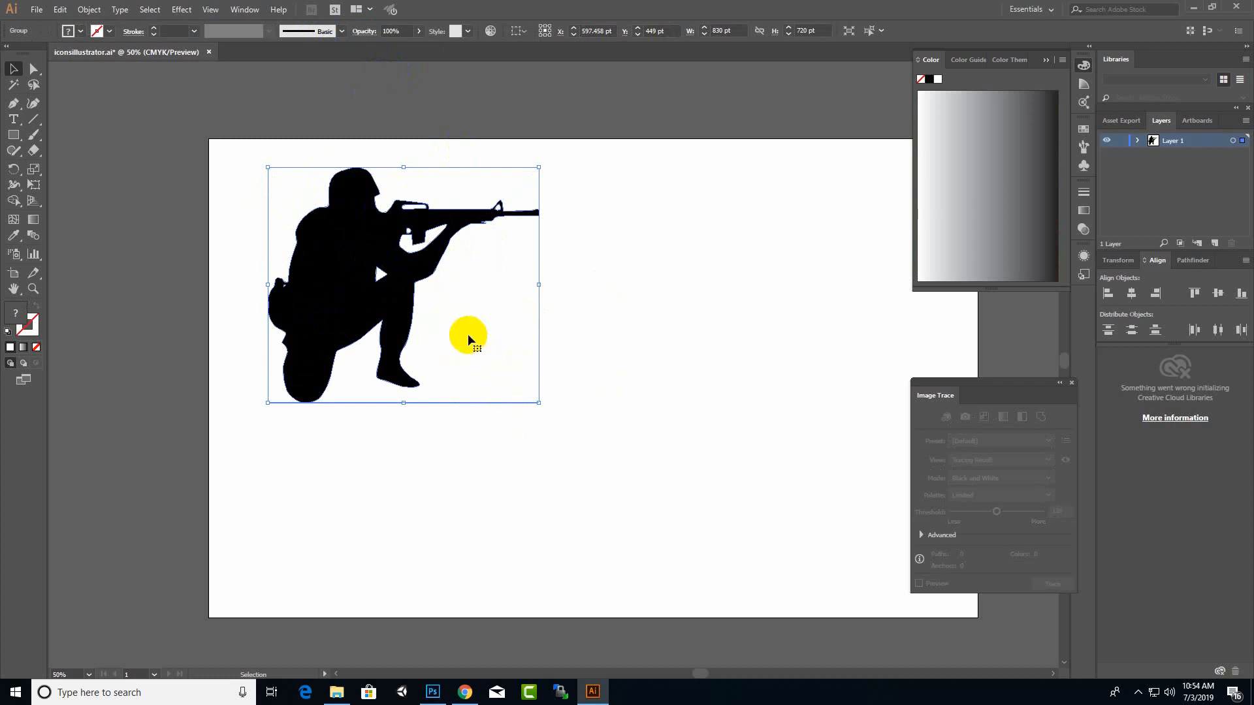
Step: Isolate the traced group to examine its compound path, and leave isolation mode
double_click(389, 272)
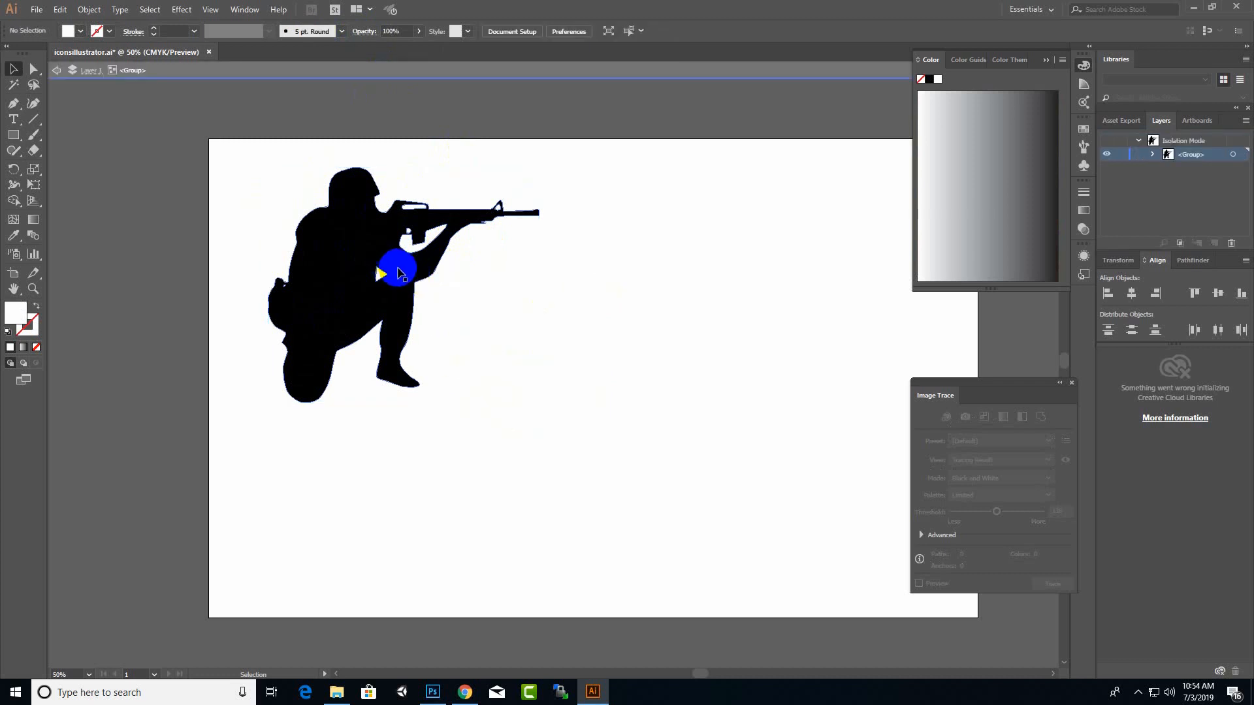
click(398, 273)
double_click(399, 273)
click(385, 330)
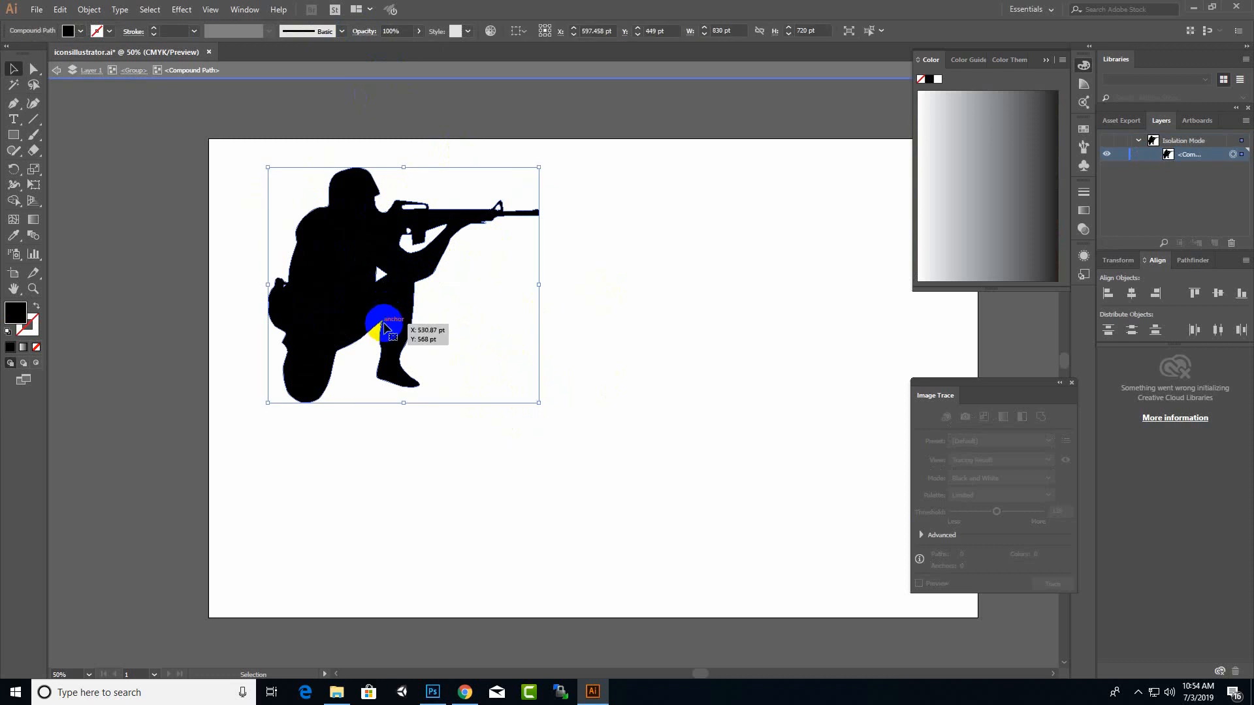
double_click(489, 367)
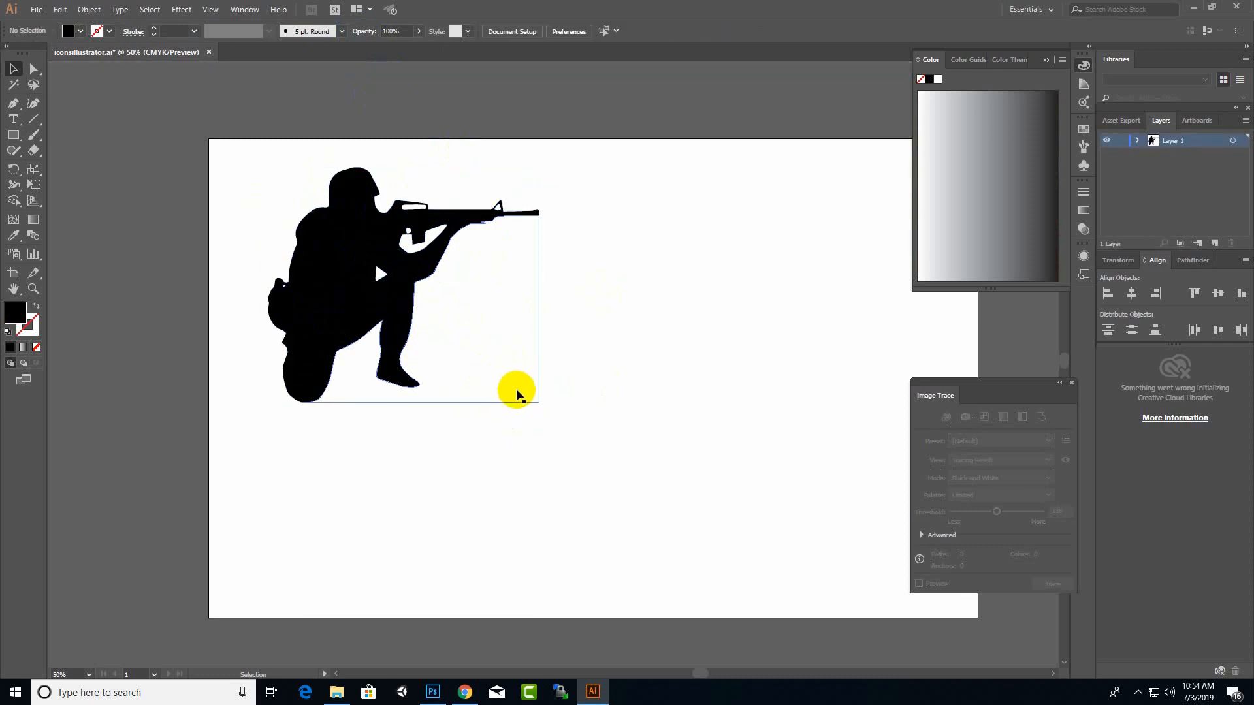
Step: Move the traced silhouette toward the artboard's centre and delete the white shape between the rifle and the arm within the group
drag(524, 391, 624, 437)
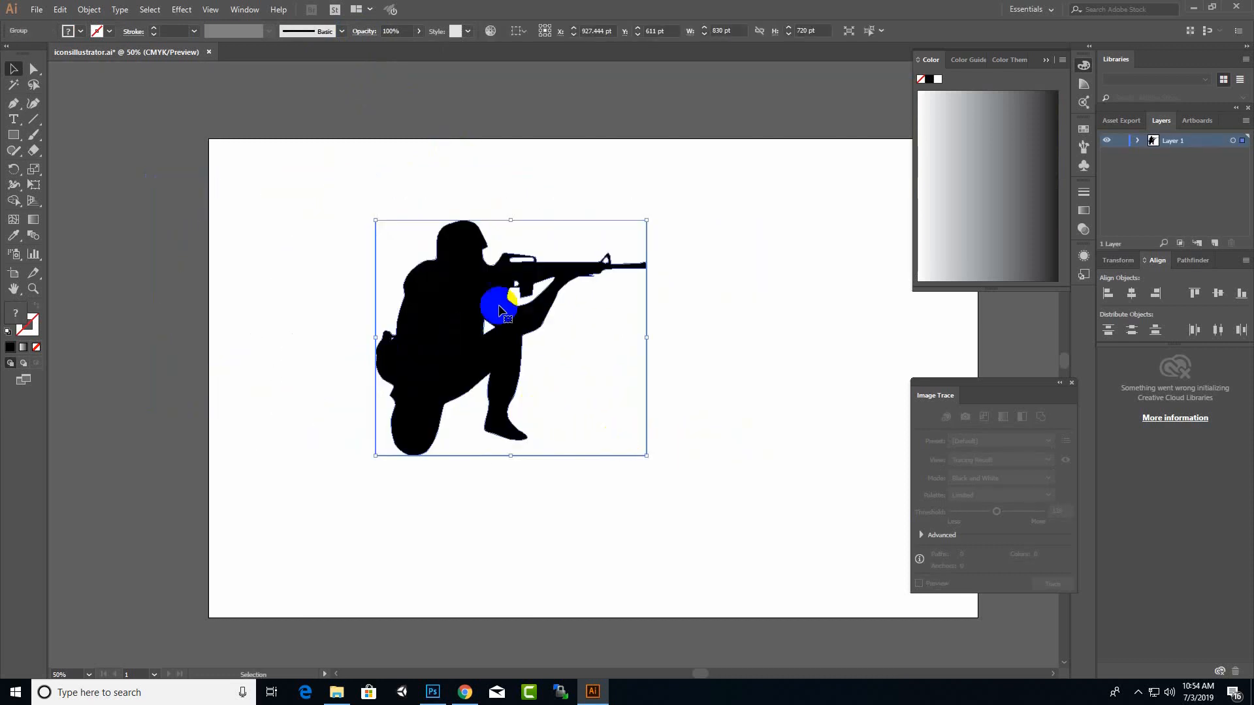
double_click(516, 326)
click(505, 290)
double_click(512, 296)
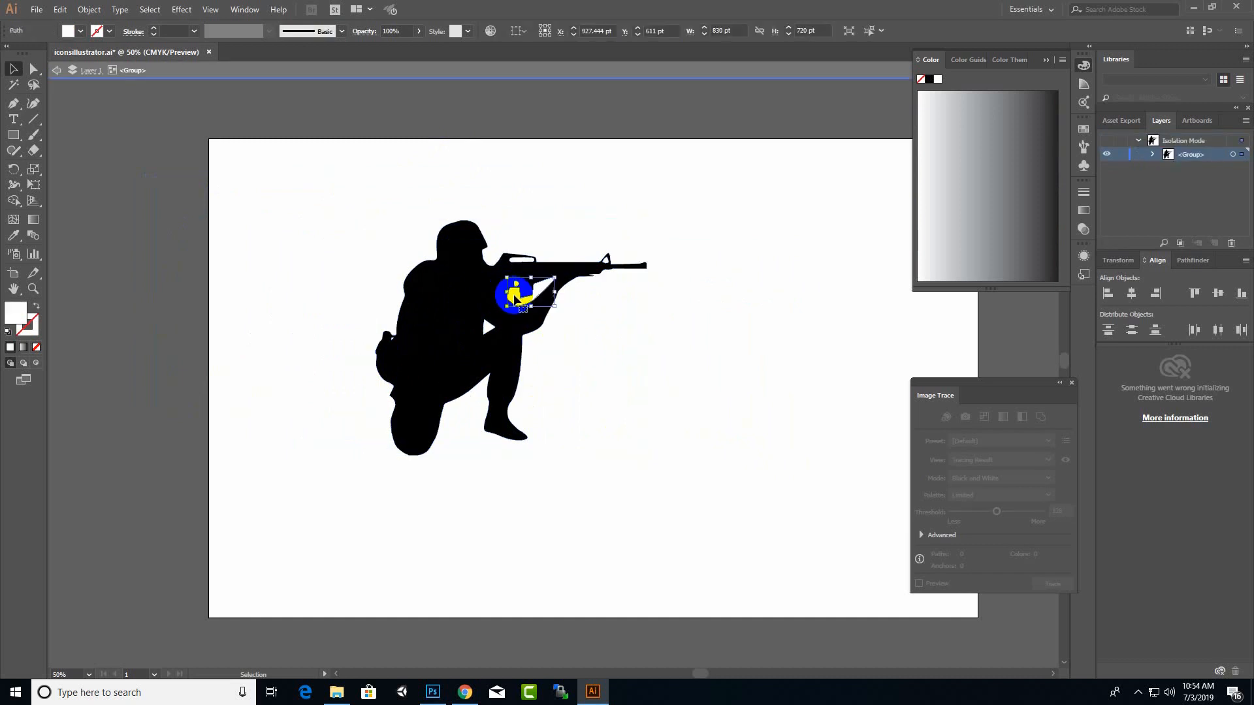
drag(519, 300, 647, 392)
key(Delete)
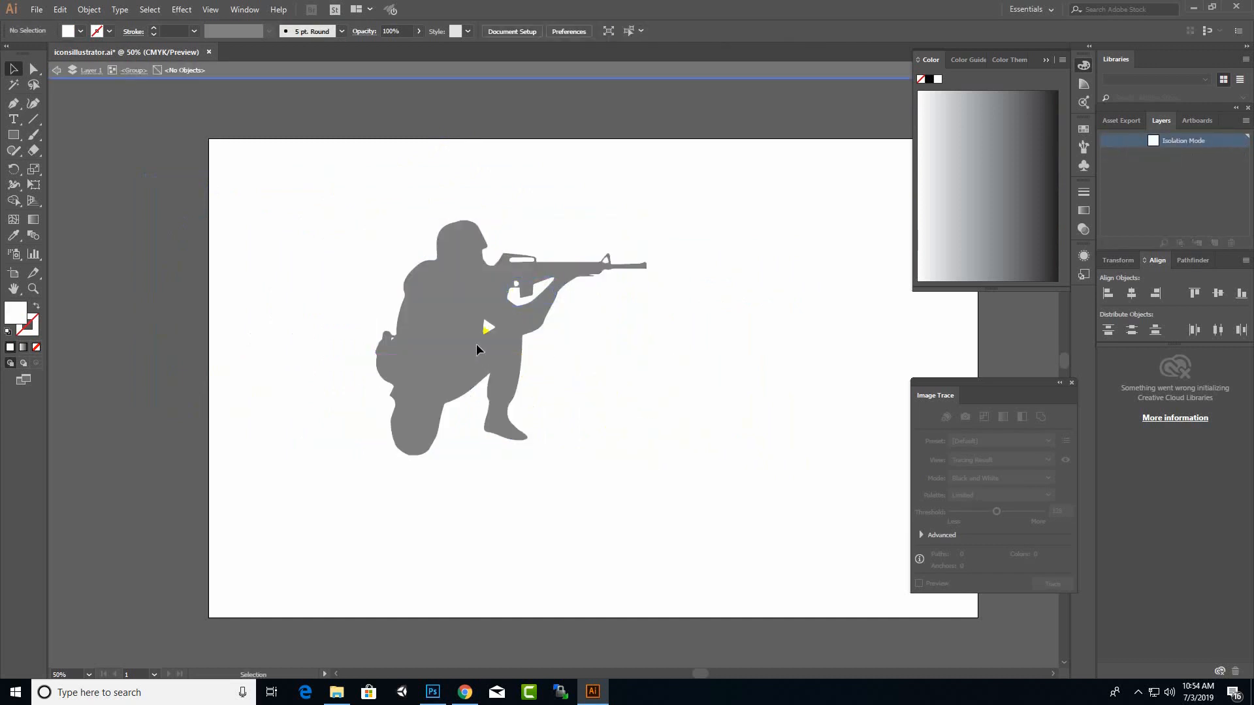
Step: Isolate the traced silhouette group and delete the small white triangle between the arm and the raised knee
double_click(486, 330)
click(487, 330)
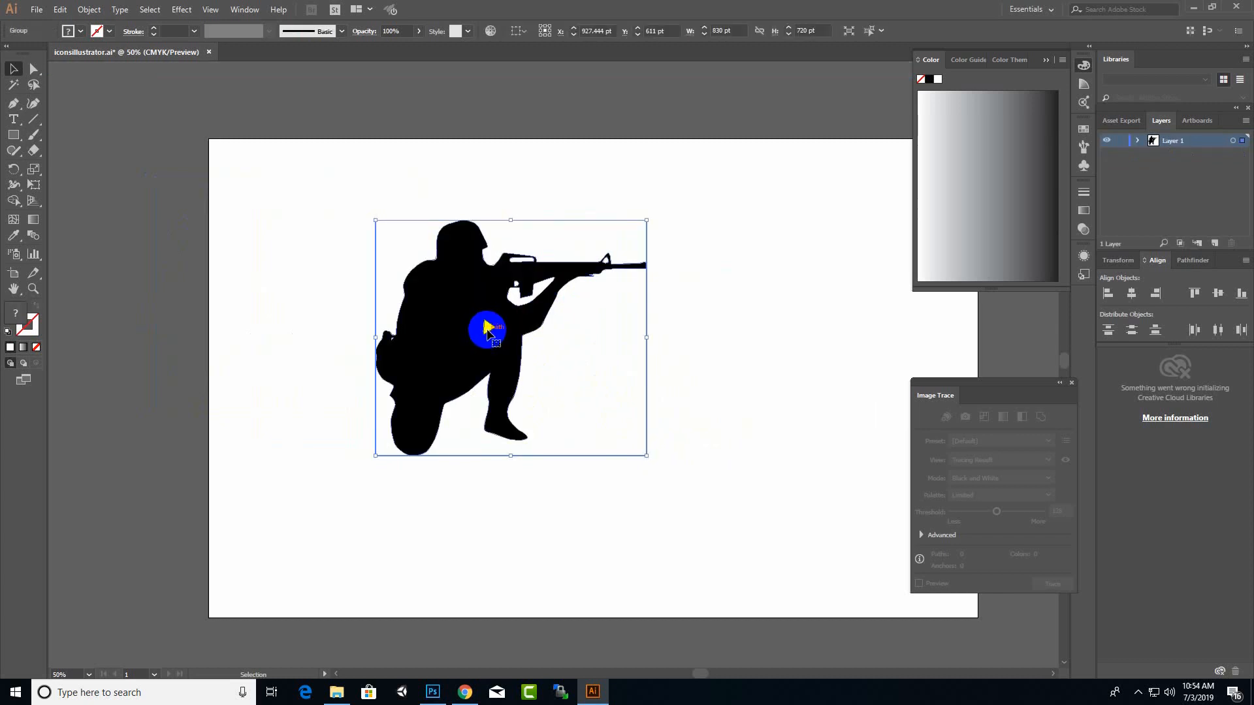
double_click(487, 329)
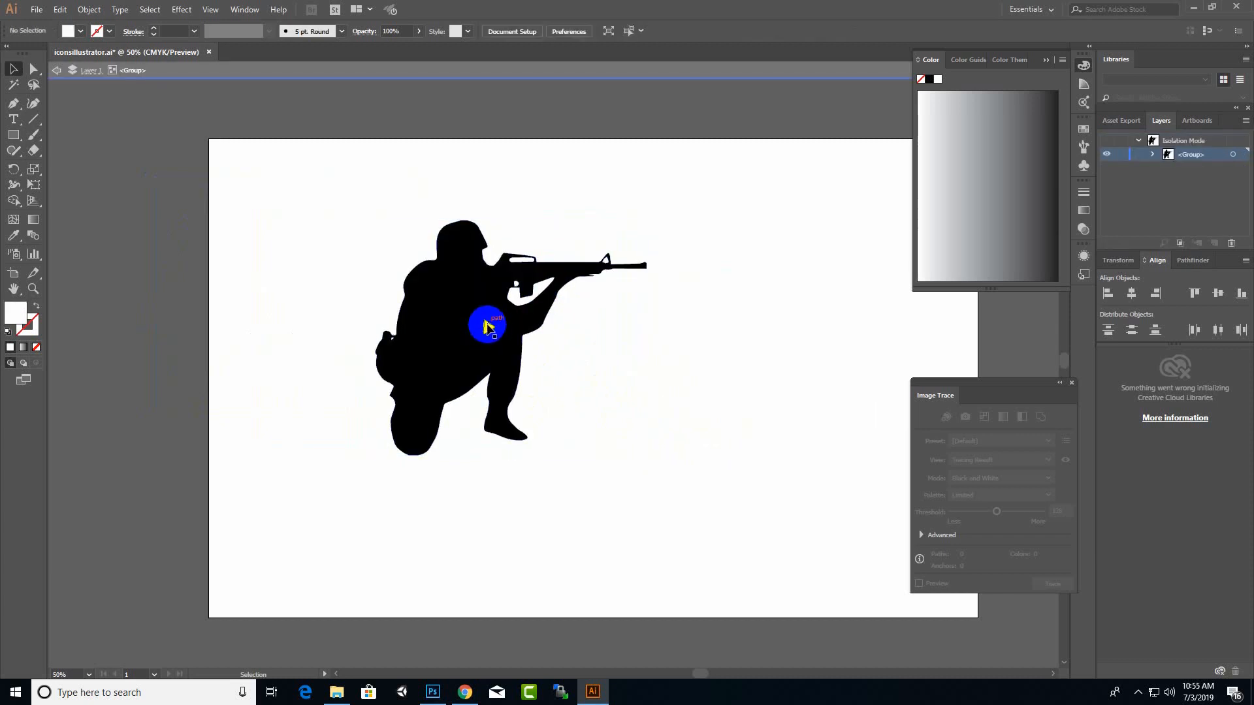
drag(487, 324, 500, 344)
key(Delete)
Step: Delete the remaining white background shapes surrounding the silhouette within the group
click(566, 338)
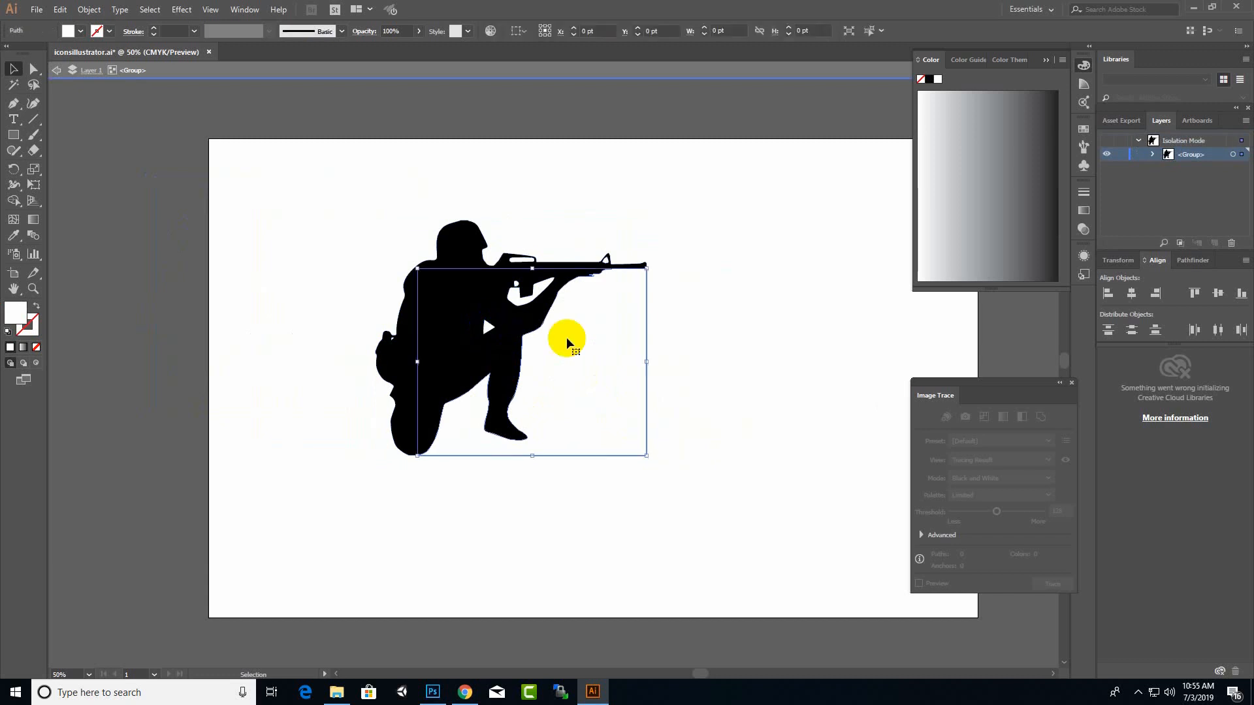
key(Delete)
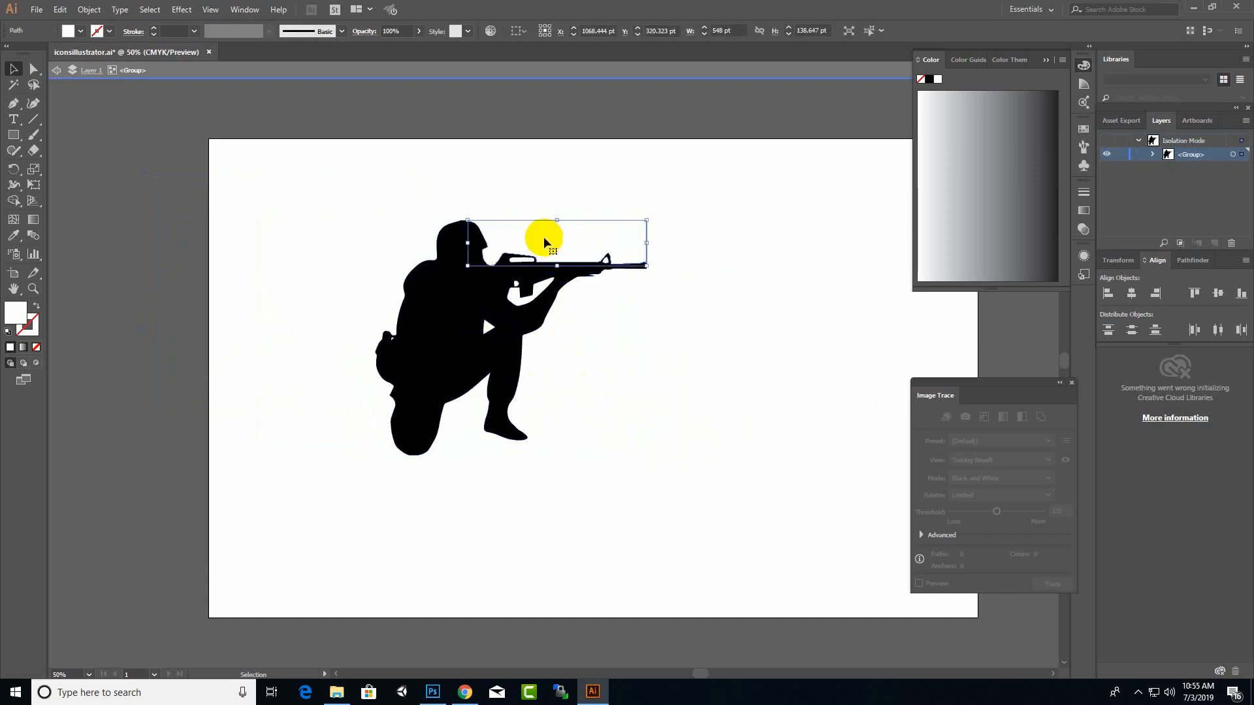
click(434, 247)
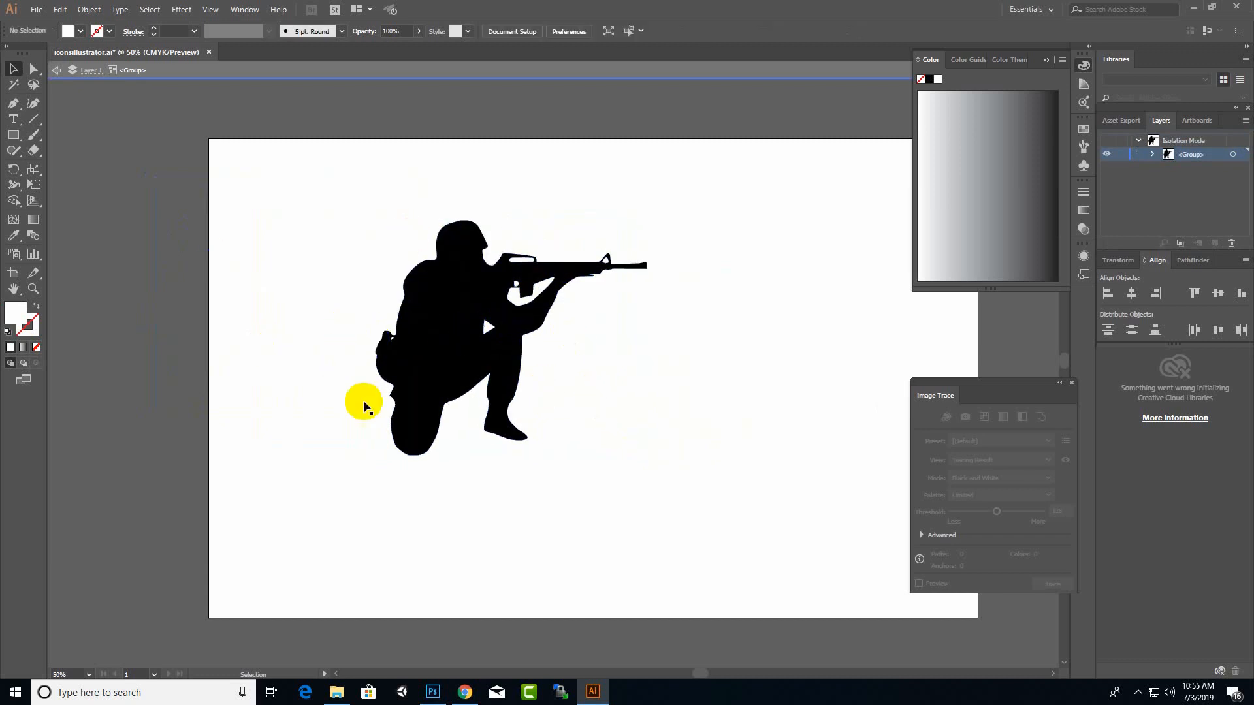
click(383, 418)
Step: Select all of the remaining silhouette artwork, give it a red fill, and leave isolation mode
drag(261, 154, 712, 509)
click(444, 282)
click(29, 315)
double_click(17, 318)
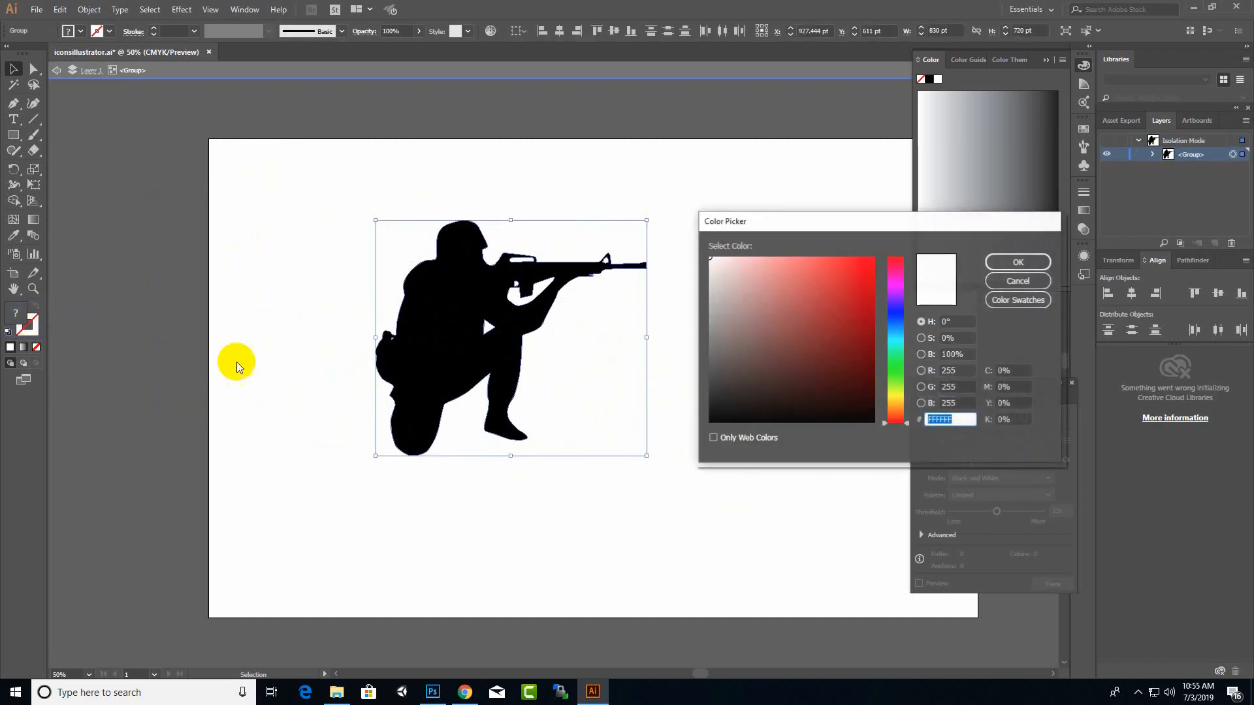
drag(715, 384, 850, 270)
click(992, 263)
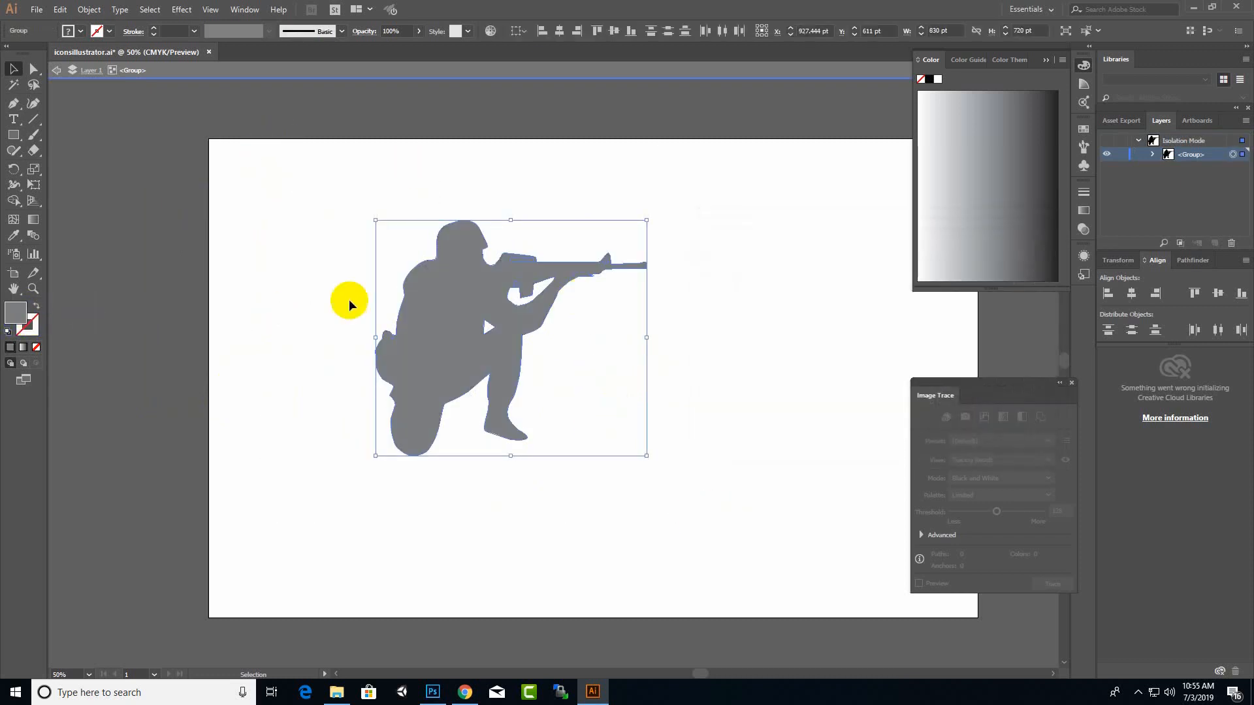
double_click(687, 307)
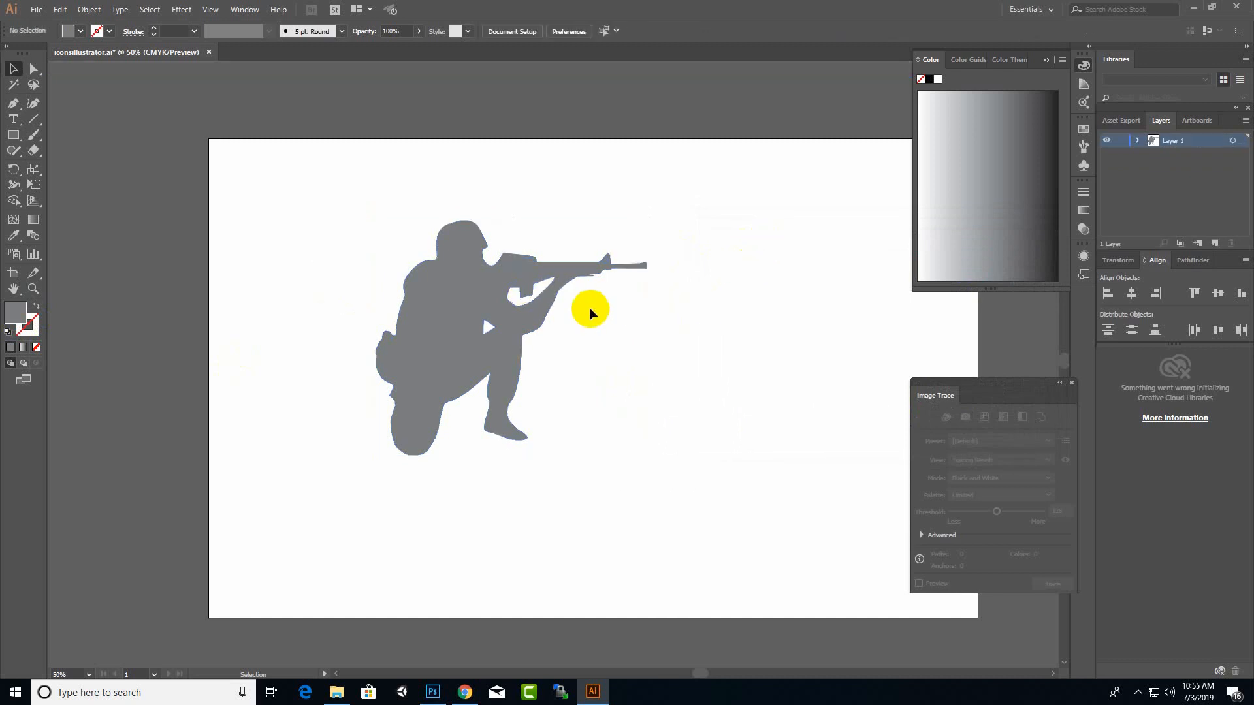
Step: Move the silhouette toward the artboard's upper-left corner and choose red as its fill colour again
drag(426, 319, 313, 283)
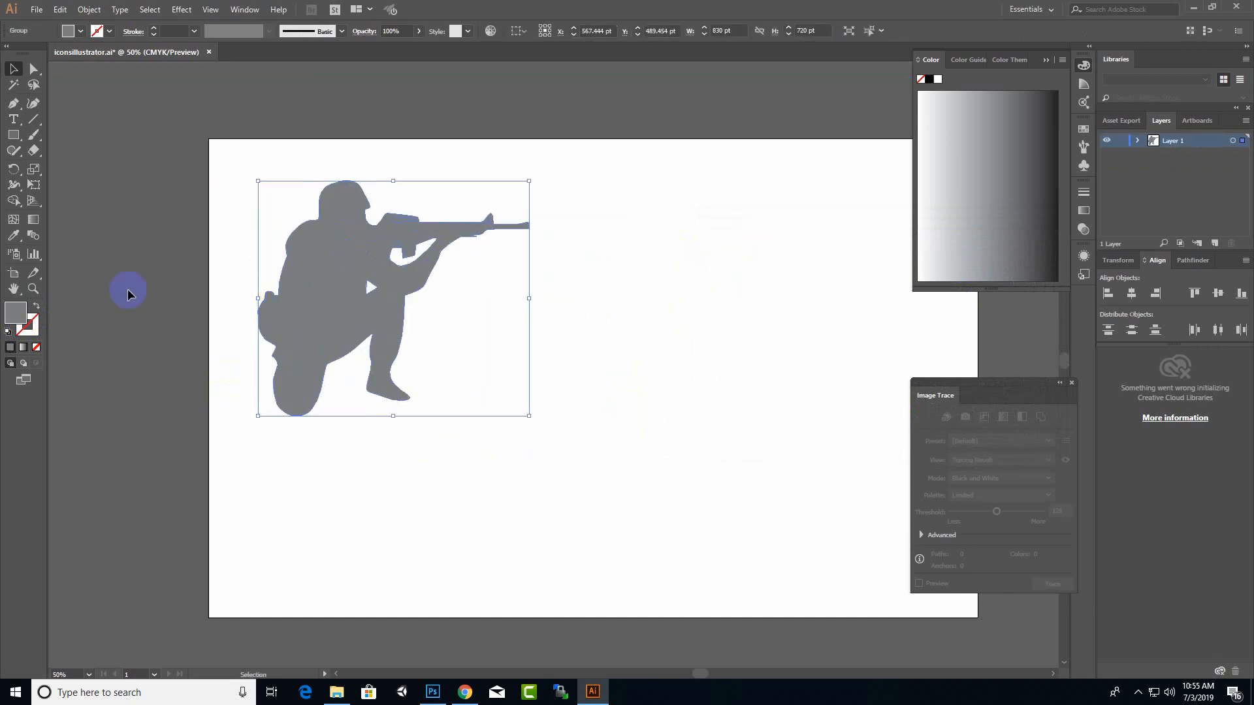
double_click(16, 320)
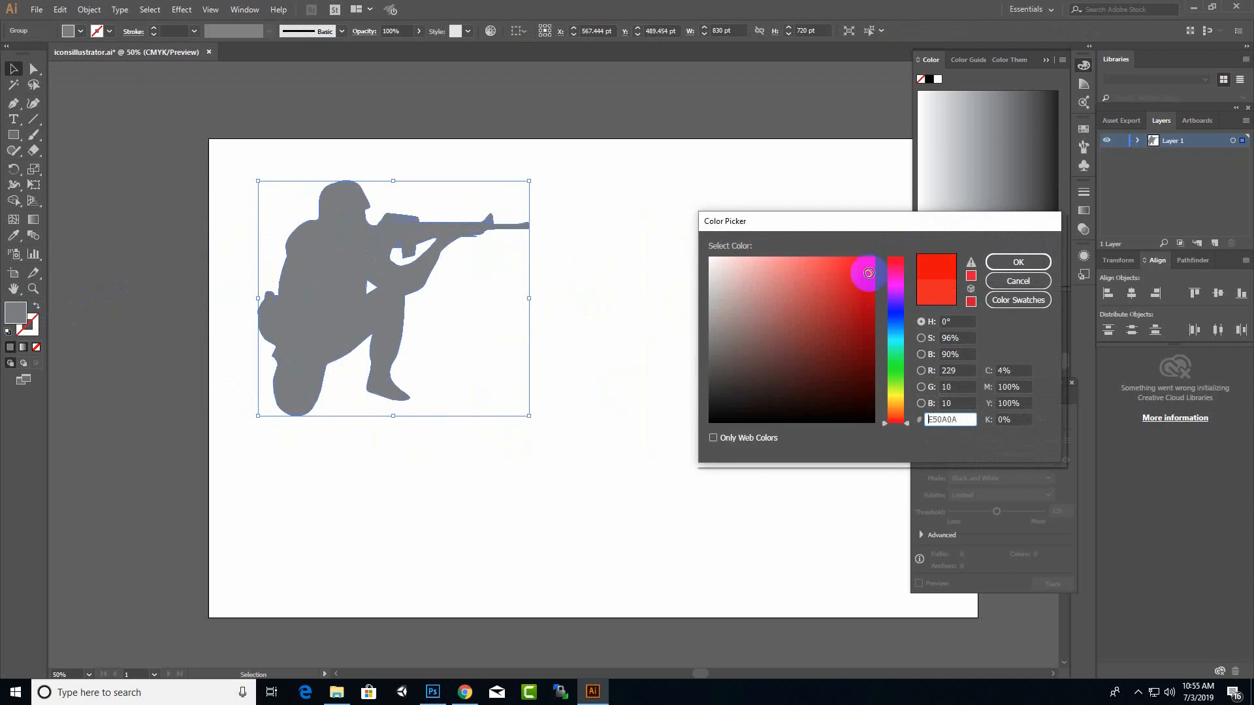
click(999, 261)
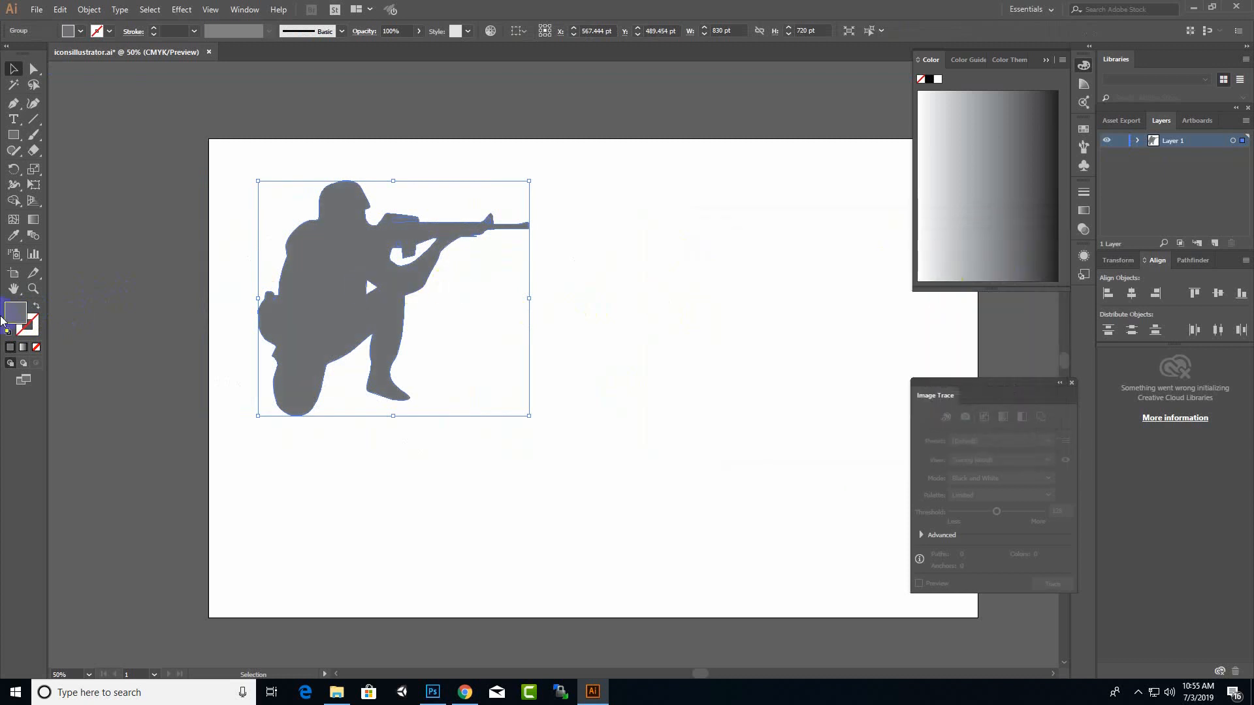
Step: Set the silhouette's fill to white (FFFFFF) and shift it slightly down and to the right
double_click(24, 316)
drag(803, 316, 686, 252)
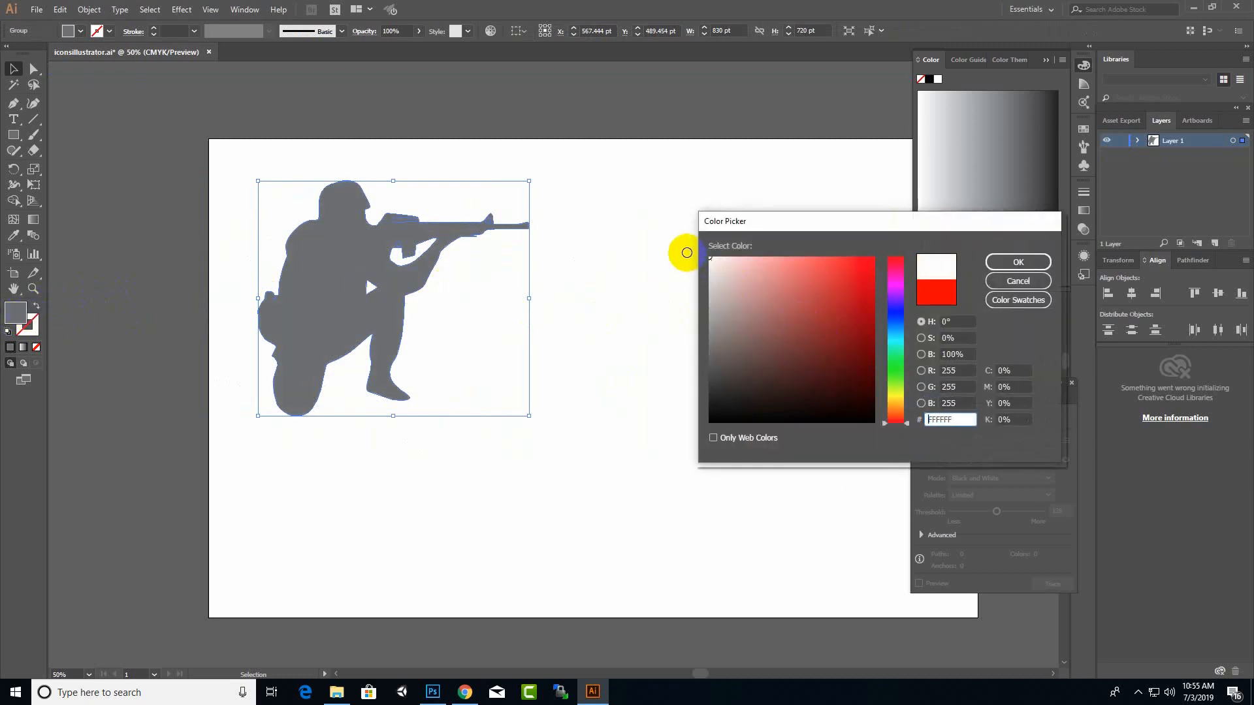
click(1016, 264)
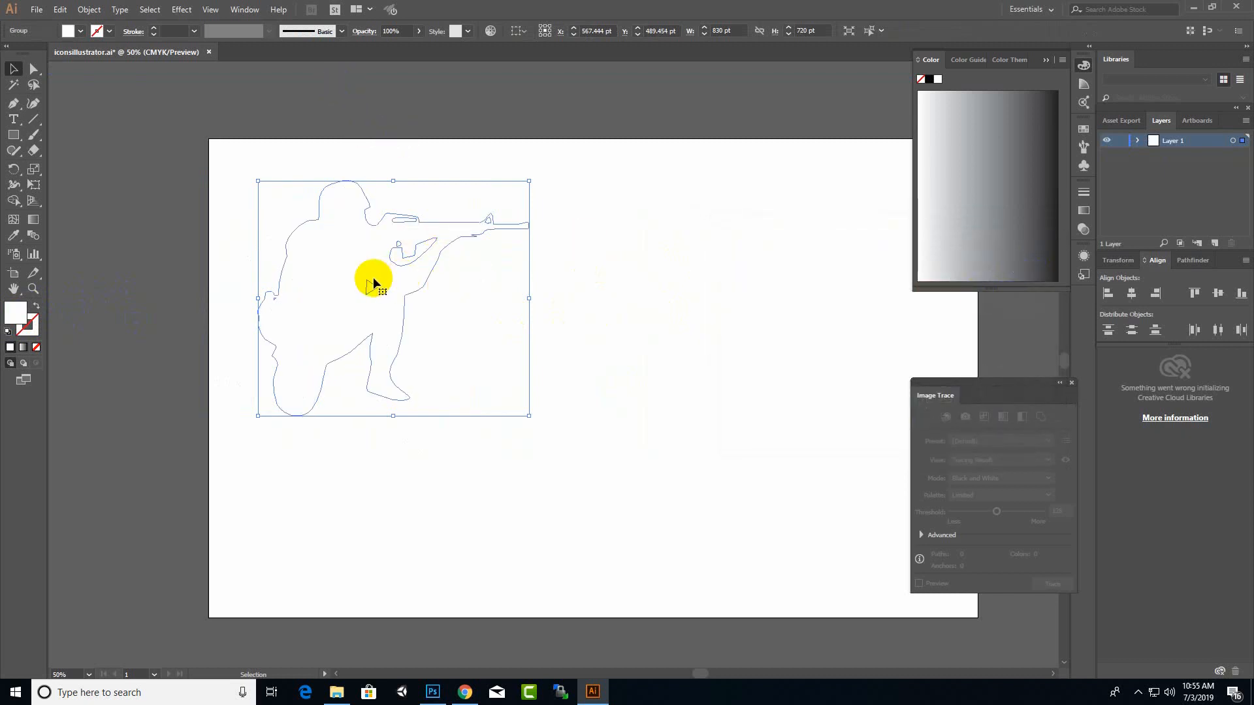
drag(354, 261, 370, 281)
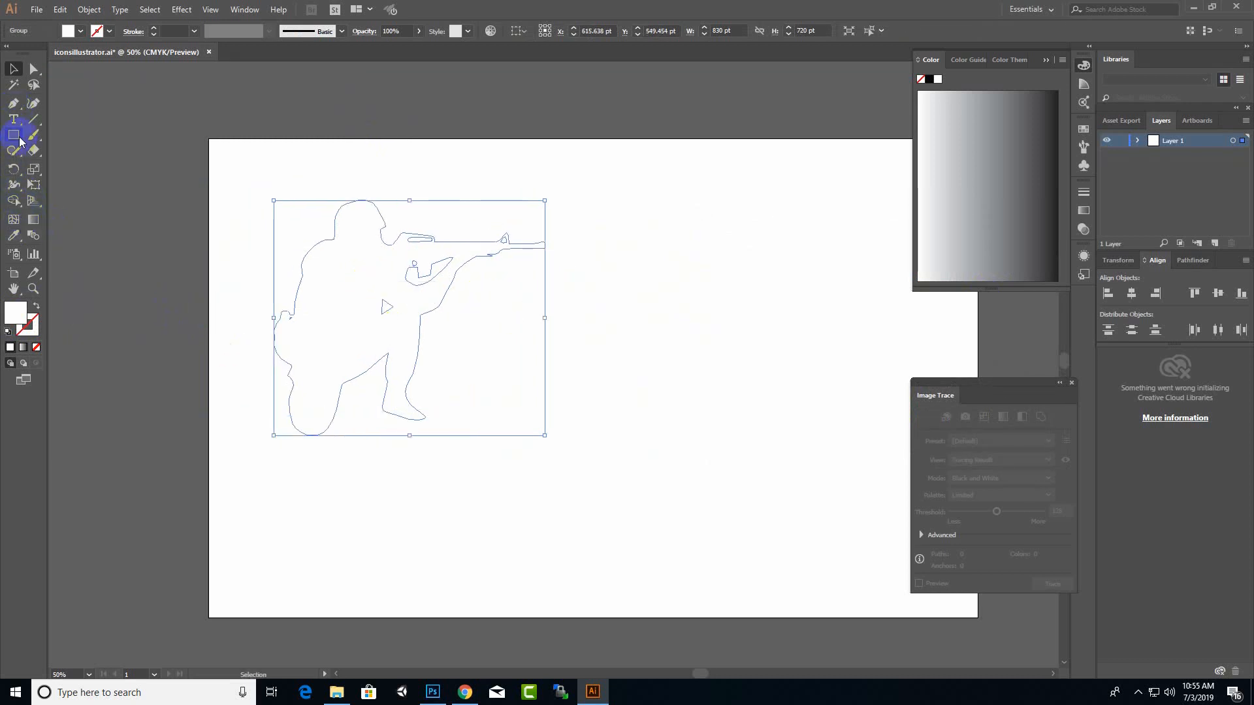
Step: Draw a circle about 892 pt in diameter over the silhouette and fill it with black (000000)
drag(13, 134, 53, 166)
drag(545, 209, 252, 442)
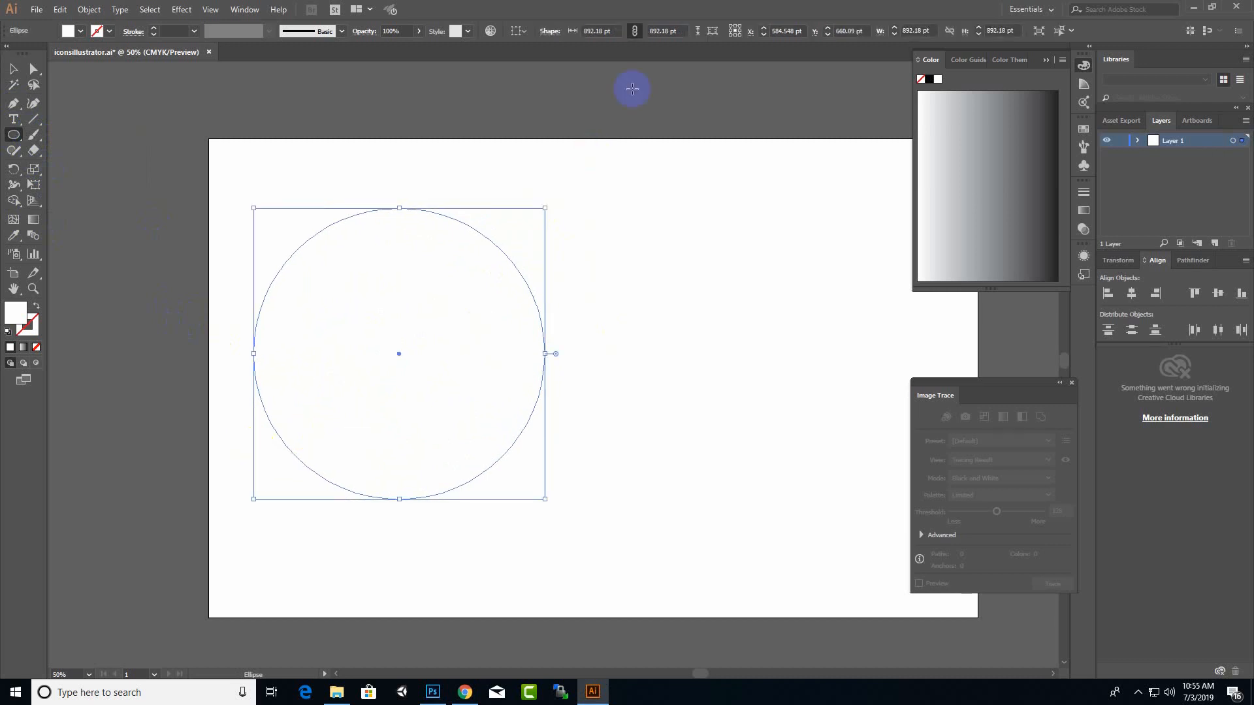
double_click(20, 311)
drag(775, 342, 688, 425)
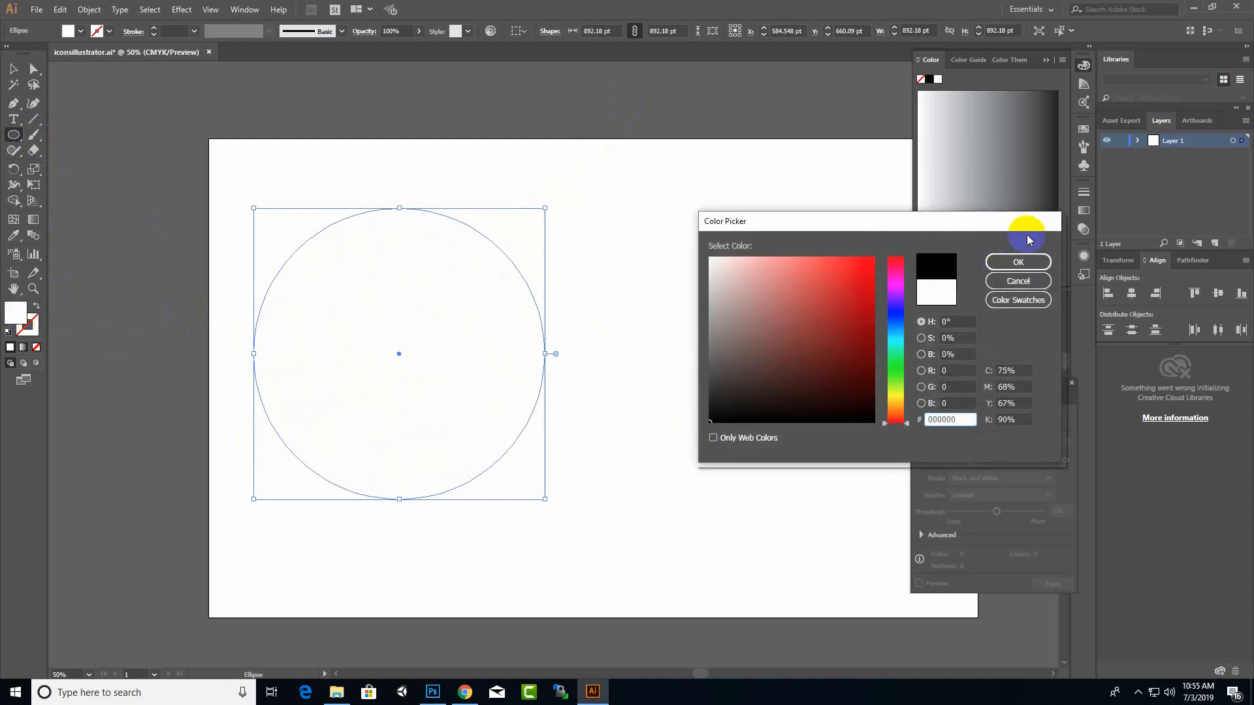
click(1018, 261)
Step: Move the black circle toward the artboard's centre and the white silhouette to its left so that they partly overlap
key(v)
drag(444, 379, 574, 356)
click(356, 356)
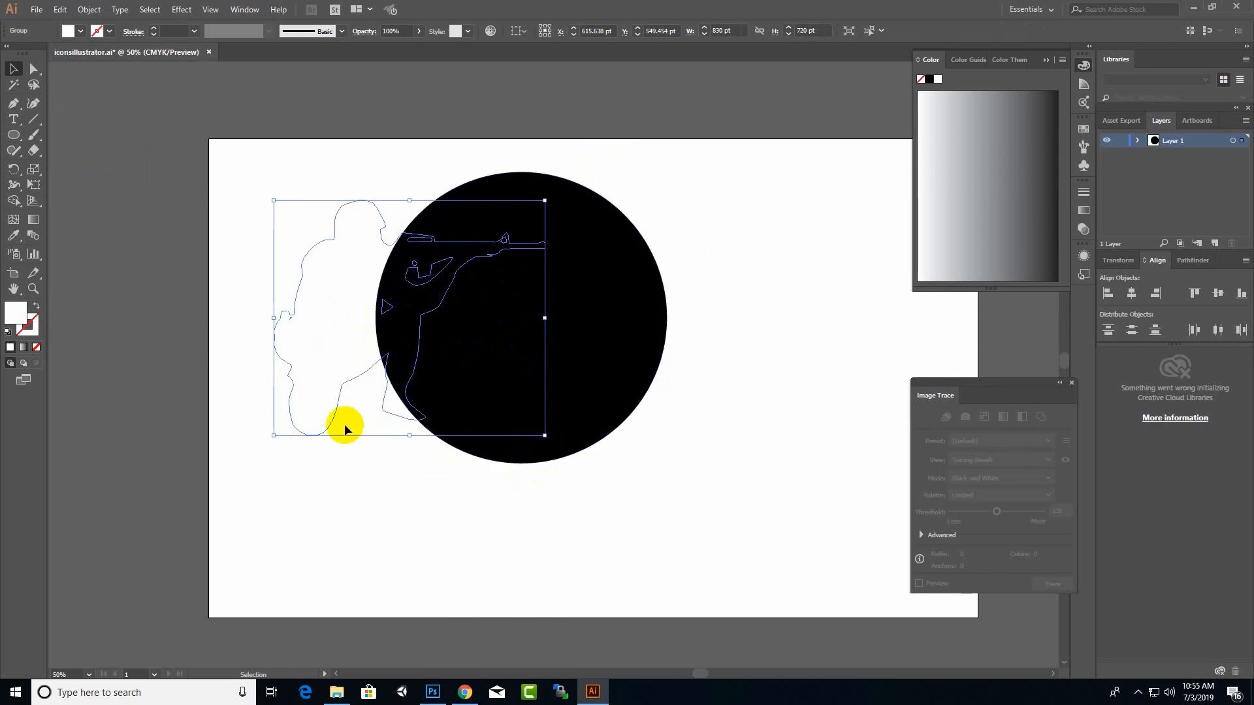
drag(320, 342, 453, 325)
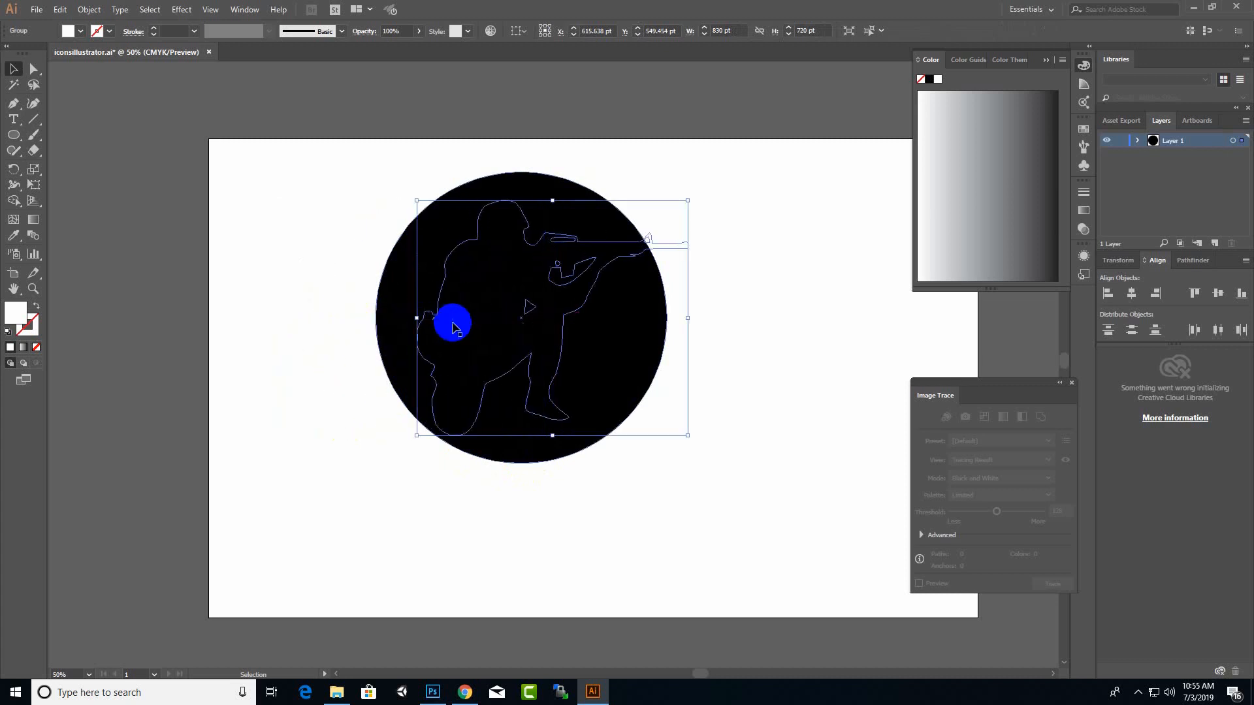
drag(539, 328, 685, 336)
drag(444, 321, 340, 323)
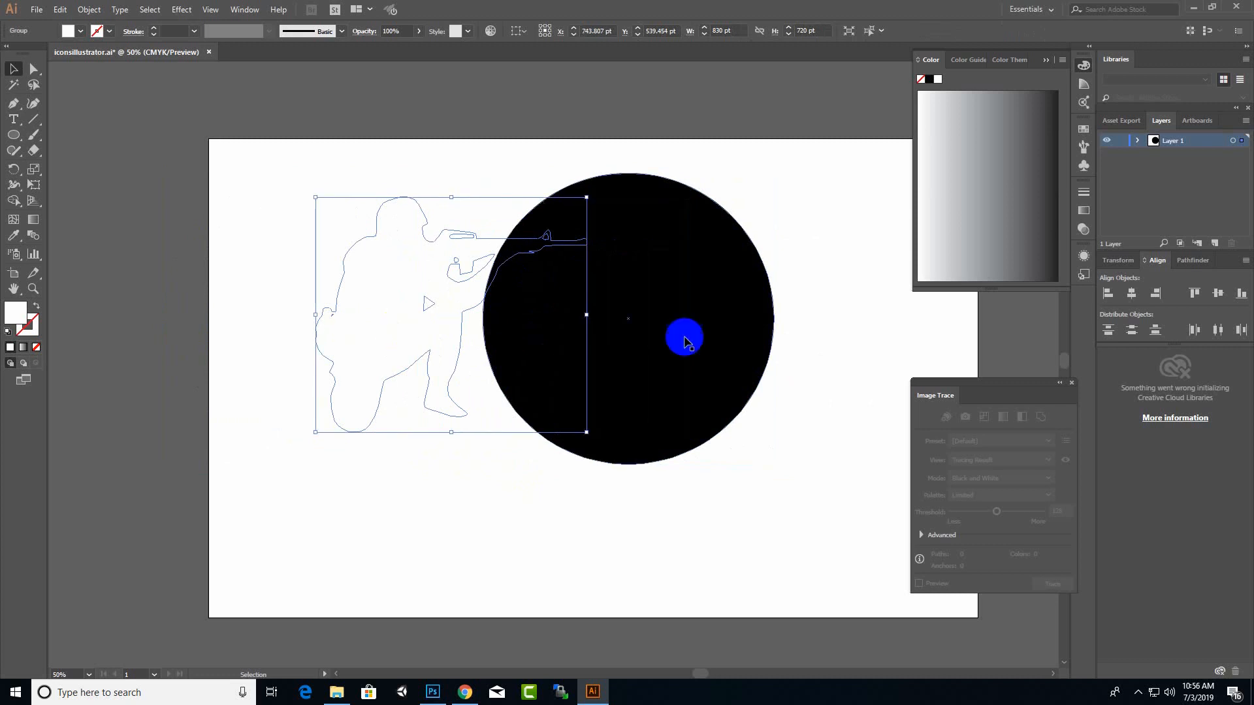
Step: Bring the white silhouette to the front, above the black circle
right_click(469, 256)
mouse_move(545, 398)
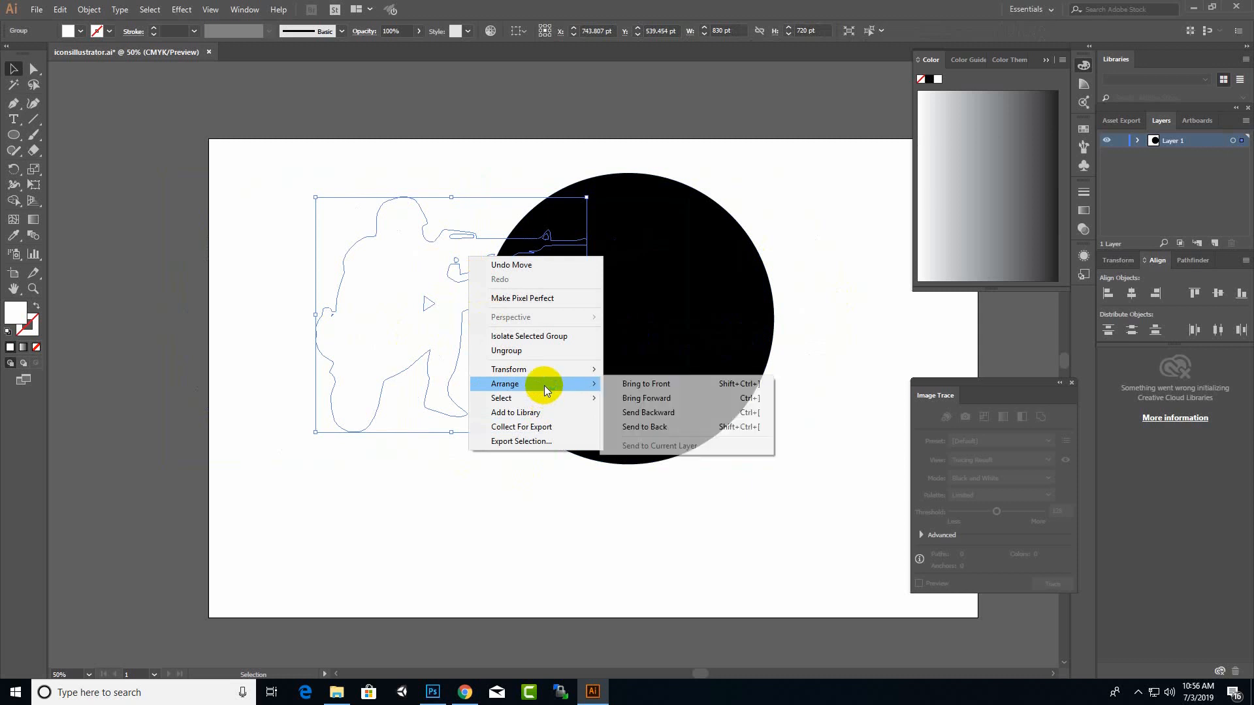
click(644, 385)
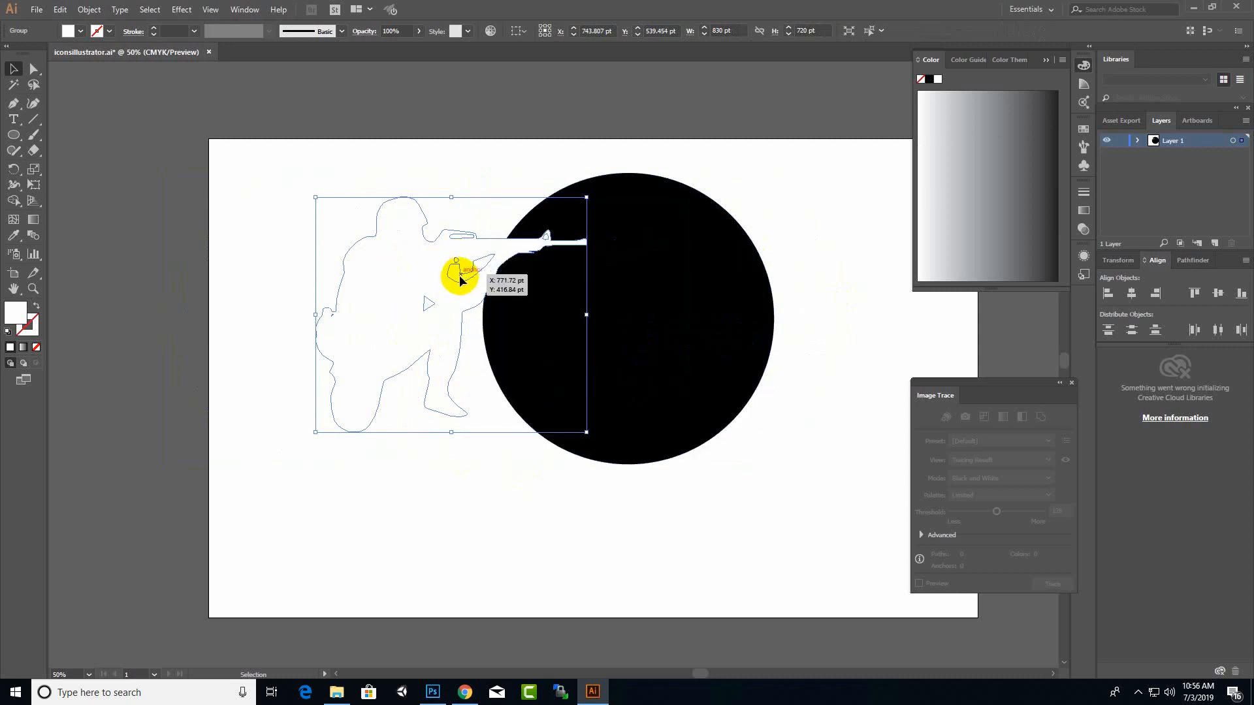
Step: Scale the silhouette down to about 636 × 552 pt and centre it inside the black circle
shift+click(585, 195)
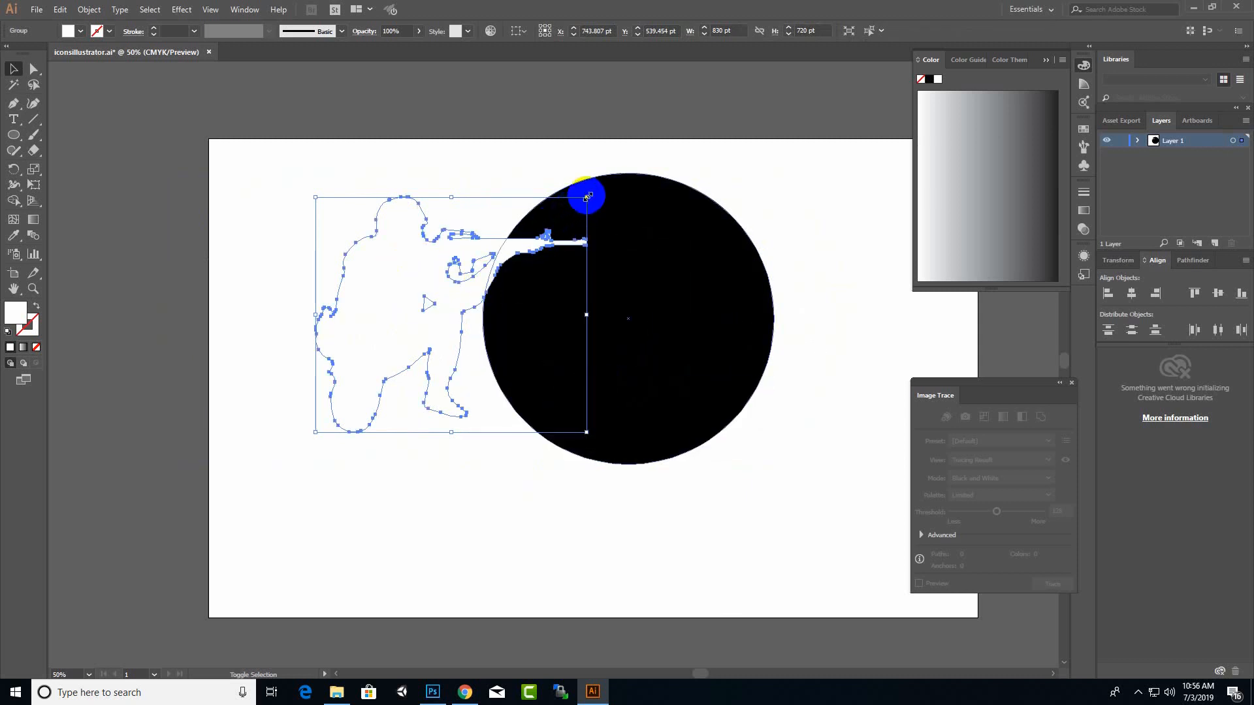
drag(586, 195, 471, 297)
drag(367, 342, 644, 294)
drag(579, 358, 531, 407)
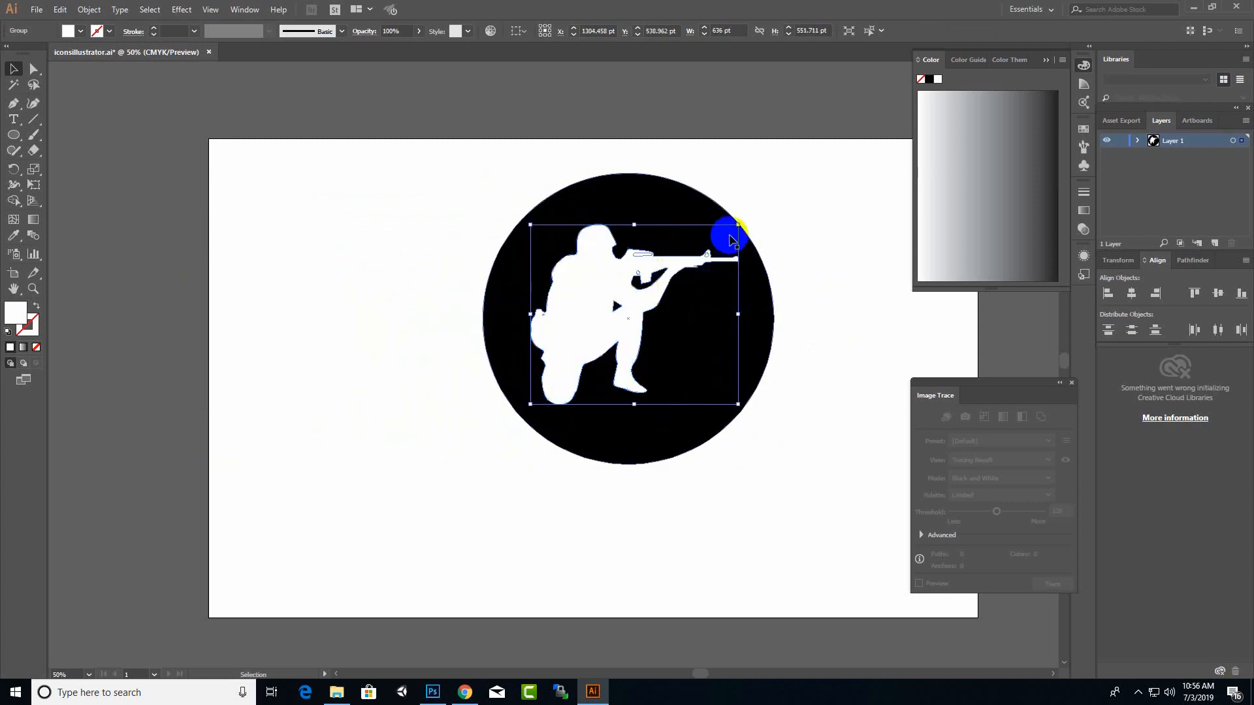
click(761, 420)
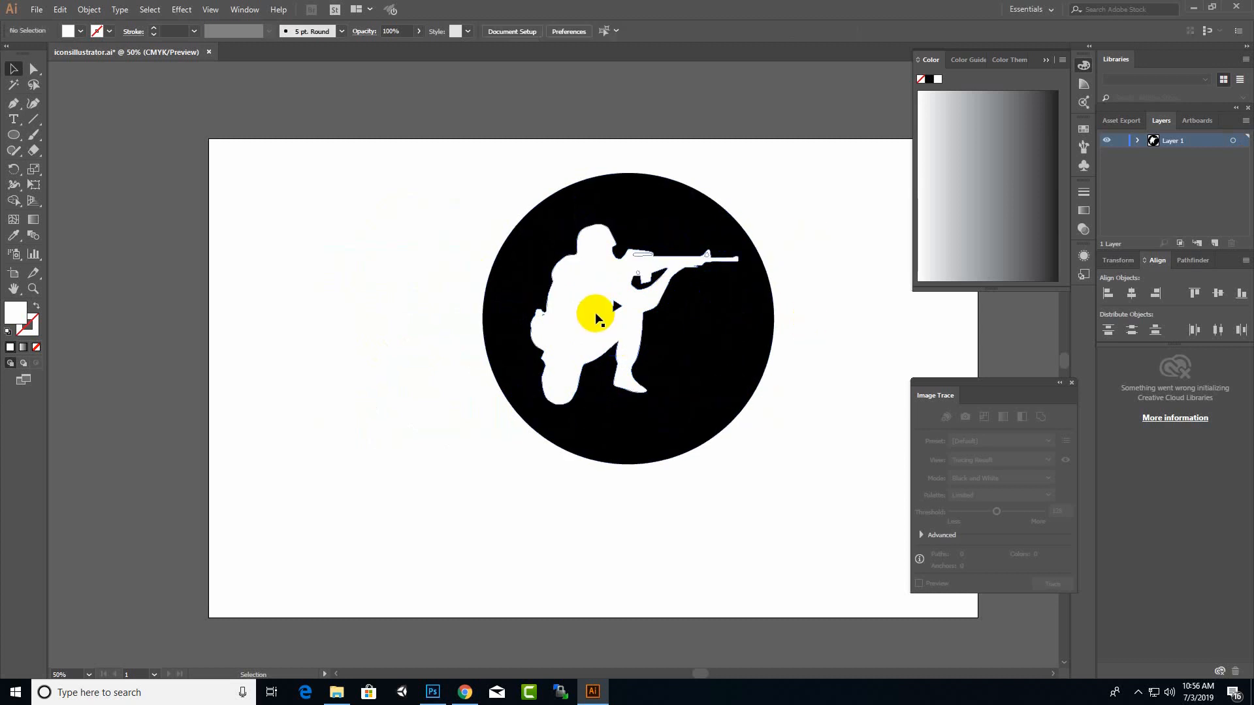
click(596, 316)
Step: Select the circle and silhouette together, scale them to about 328 pt wide, and move them to the artboard's upper-left corner
drag(837, 504, 359, 171)
click(363, 168)
drag(885, 76, 369, 491)
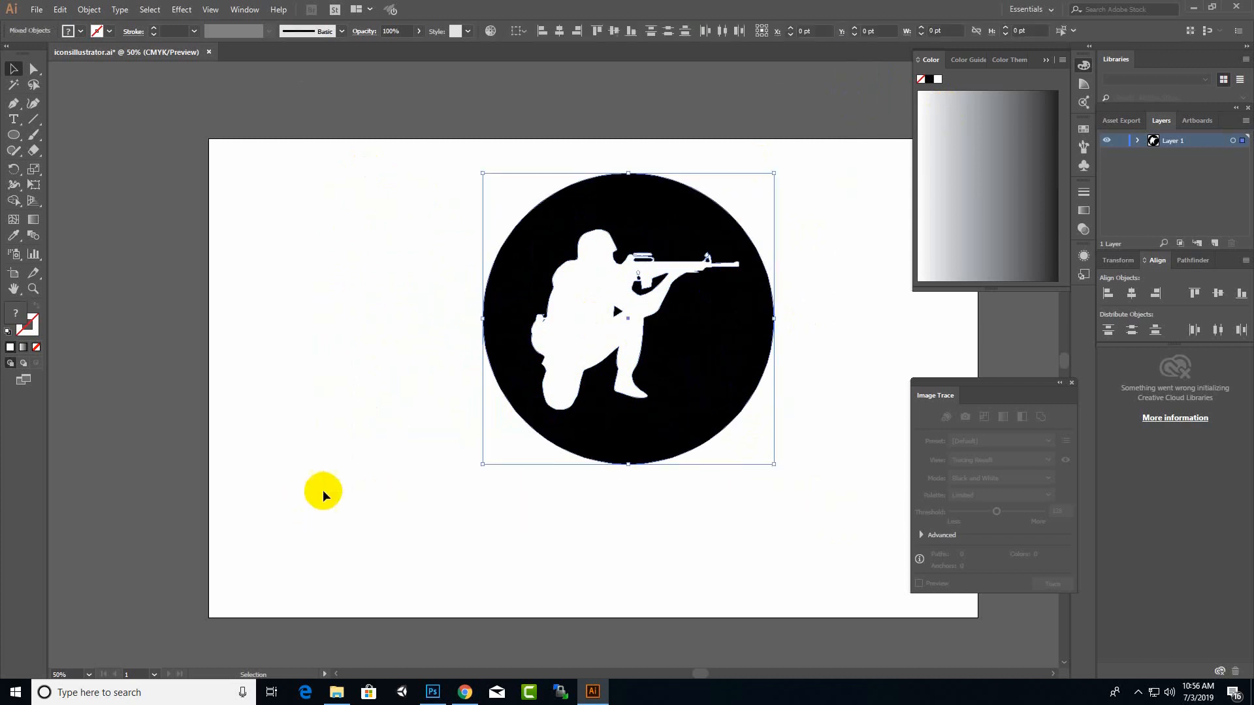
mouse_move(773, 174)
mouse_down()
mouse_move(569, 372)
mouse_move(672, 335)
mouse_move(645, 359)
mouse_up()
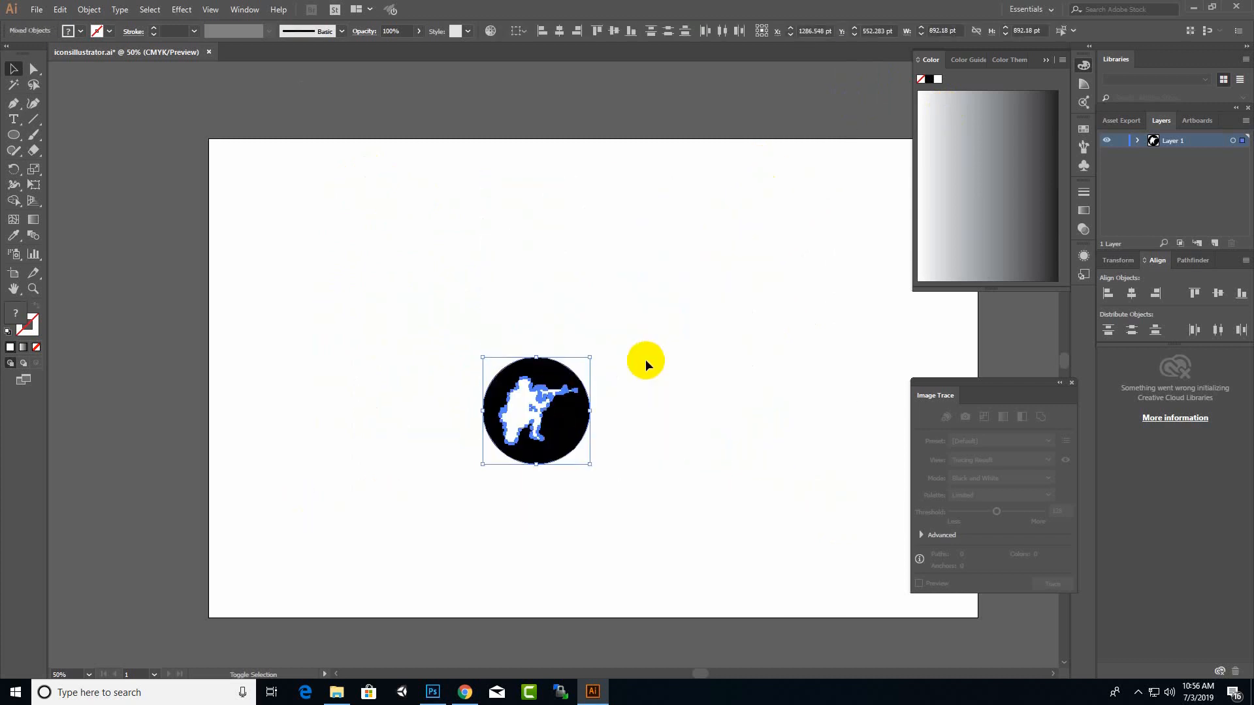
mouse_move(557, 370)
mouse_down()
mouse_move(282, 130)
mouse_move(313, 176)
mouse_move(304, 171)
mouse_move(313, 166)
mouse_up()
click(426, 191)
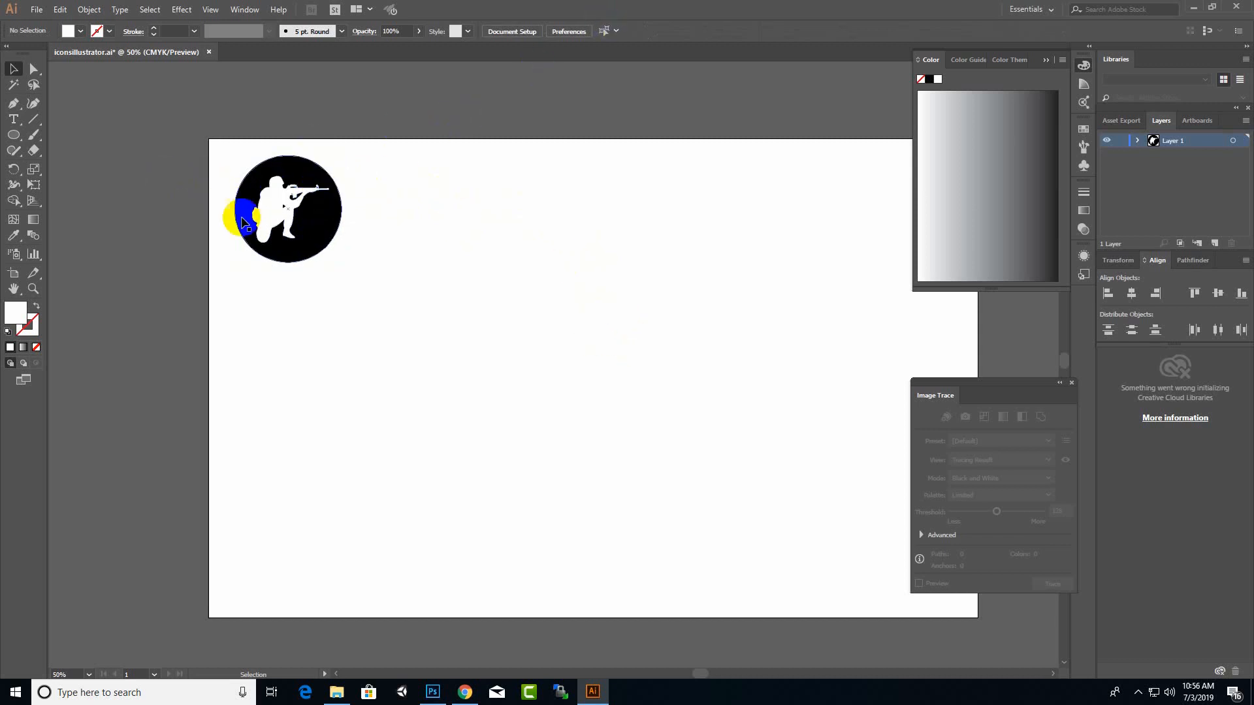
Step: Try out the black circle's opacity setting, return it to 100%, and deselect the circle
scroll(239, 231, up, 1)
click(339, 246)
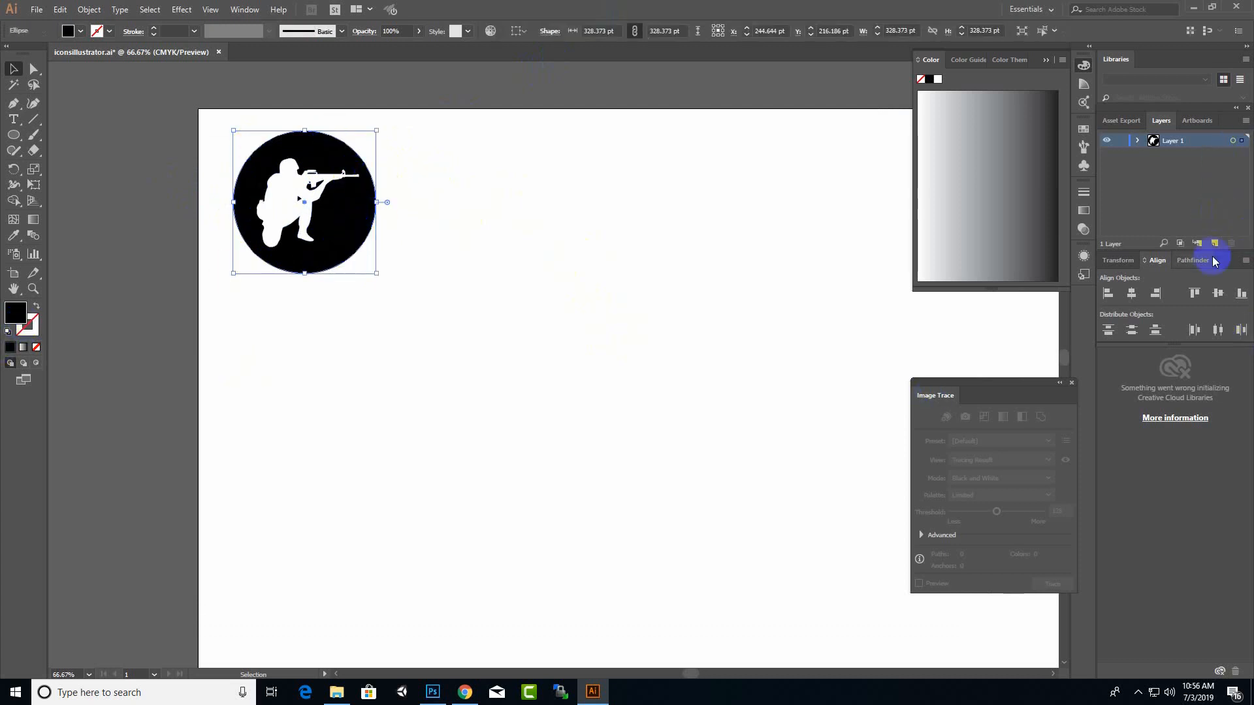
click(418, 31)
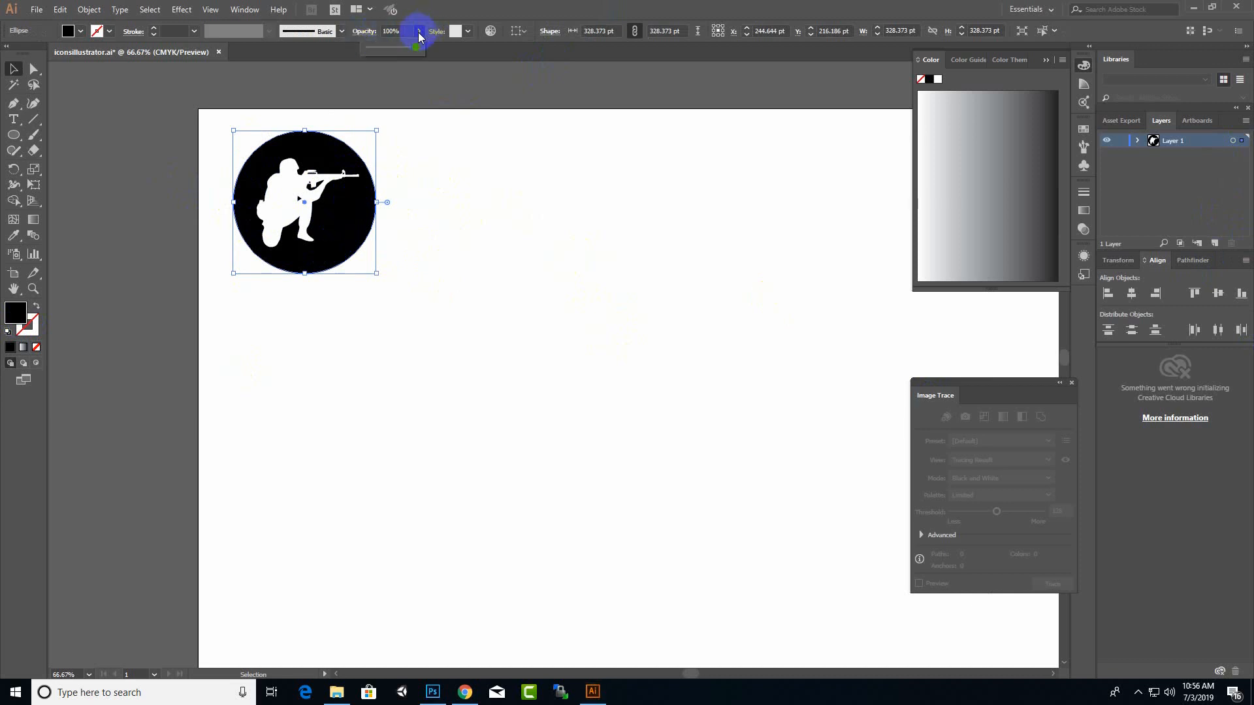
drag(394, 48, 436, 49)
click(429, 207)
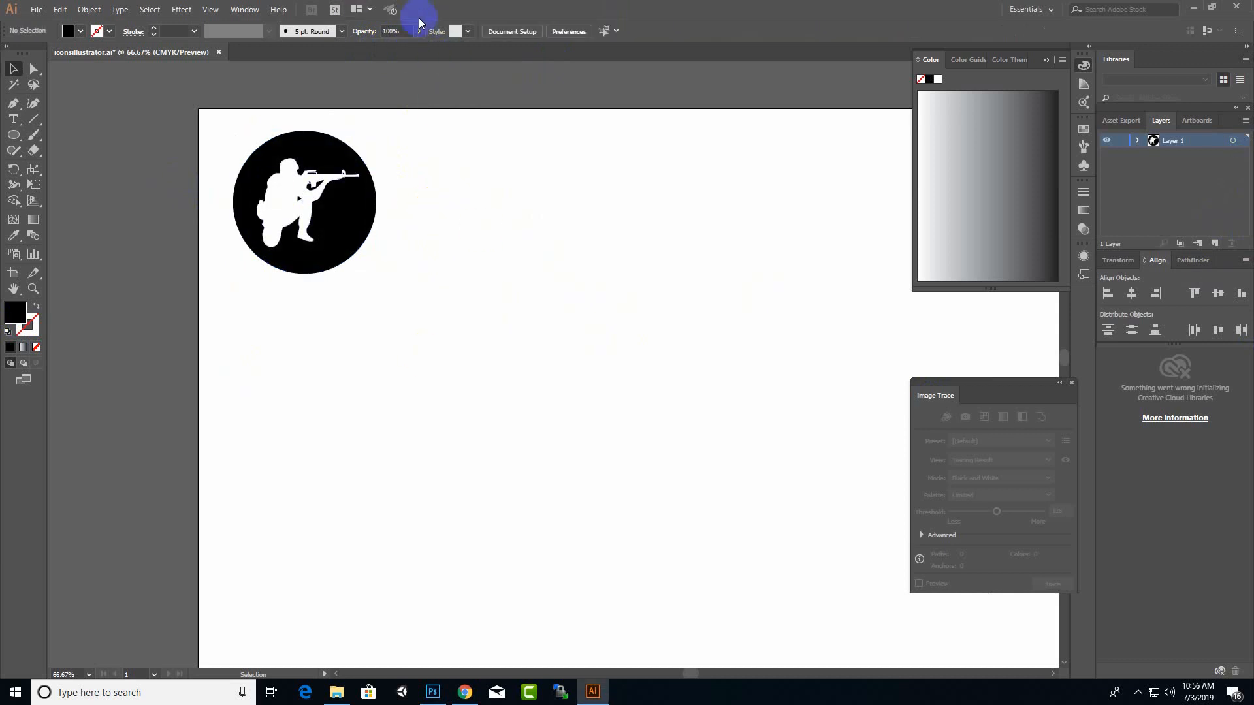
drag(401, 111, 281, 307)
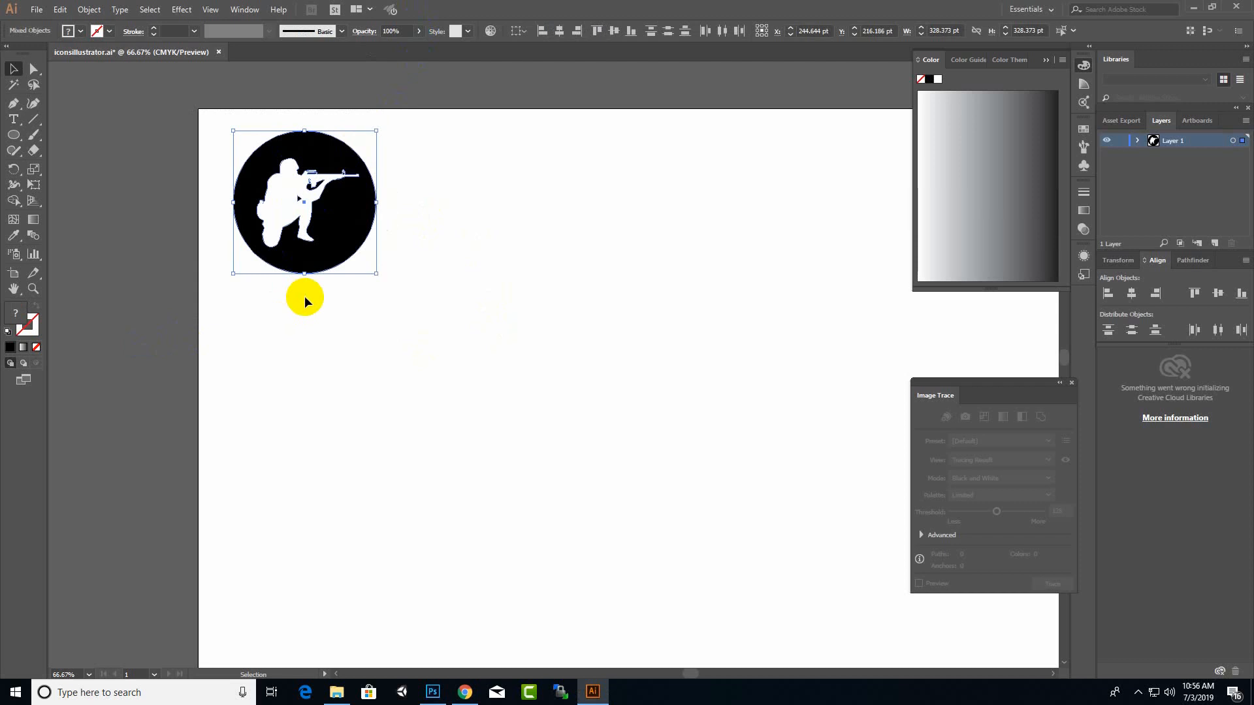
click(307, 295)
click(274, 205)
click(466, 181)
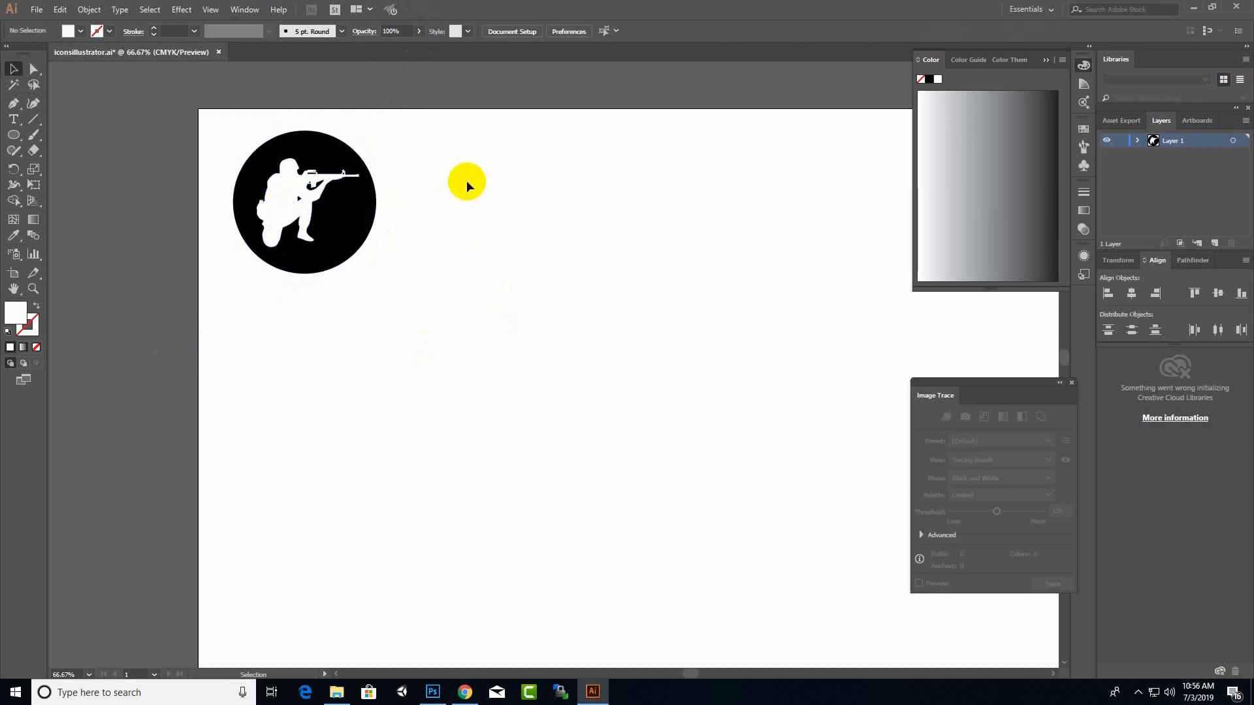
Step: Duplicate the complete soldier icon twice to the right to form a row of three matching icons
scroll(317, 158, up, 3)
scroll(555, 387, down, 3)
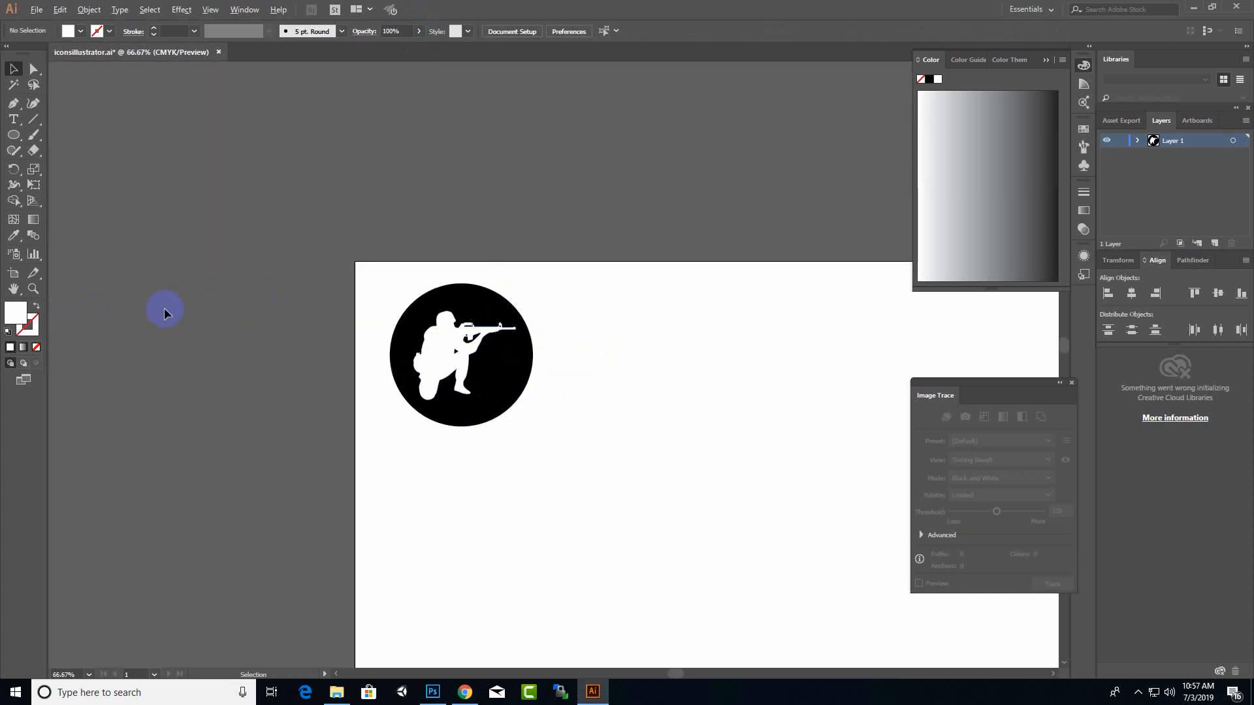
scroll(163, 307, down, 2)
scroll(268, 393, up, 1)
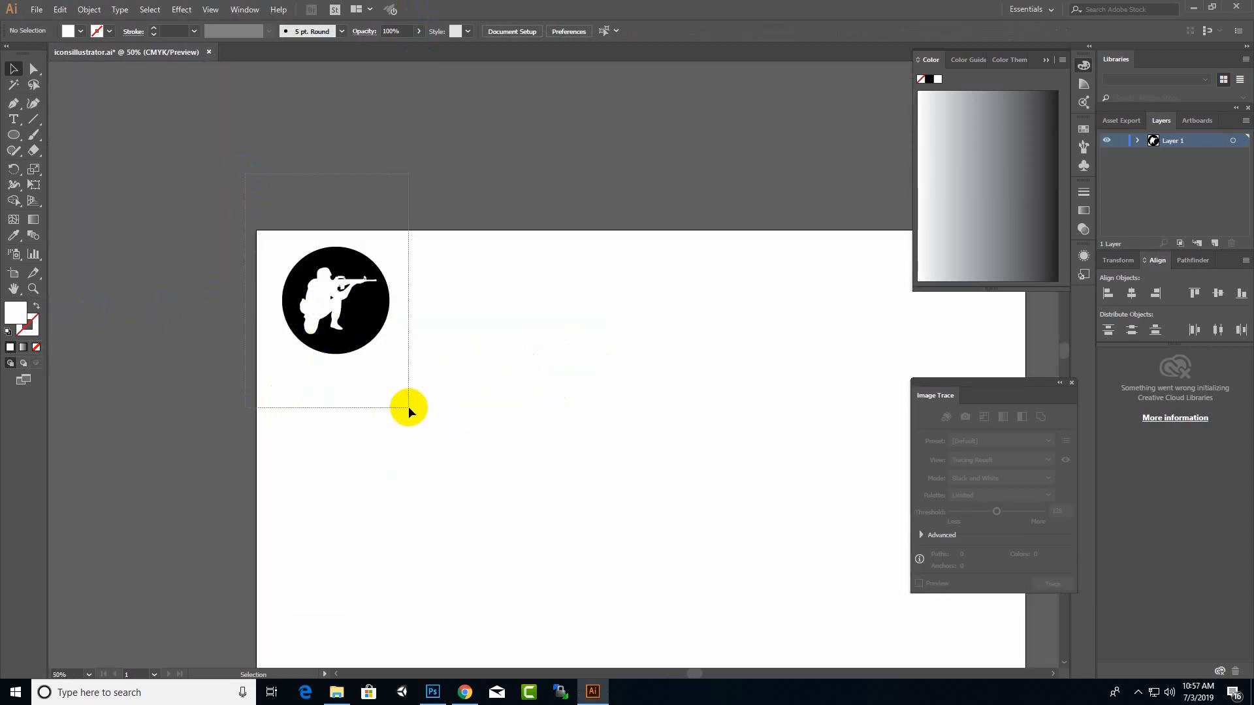
drag(409, 407, 414, 375)
drag(372, 313, 596, 317)
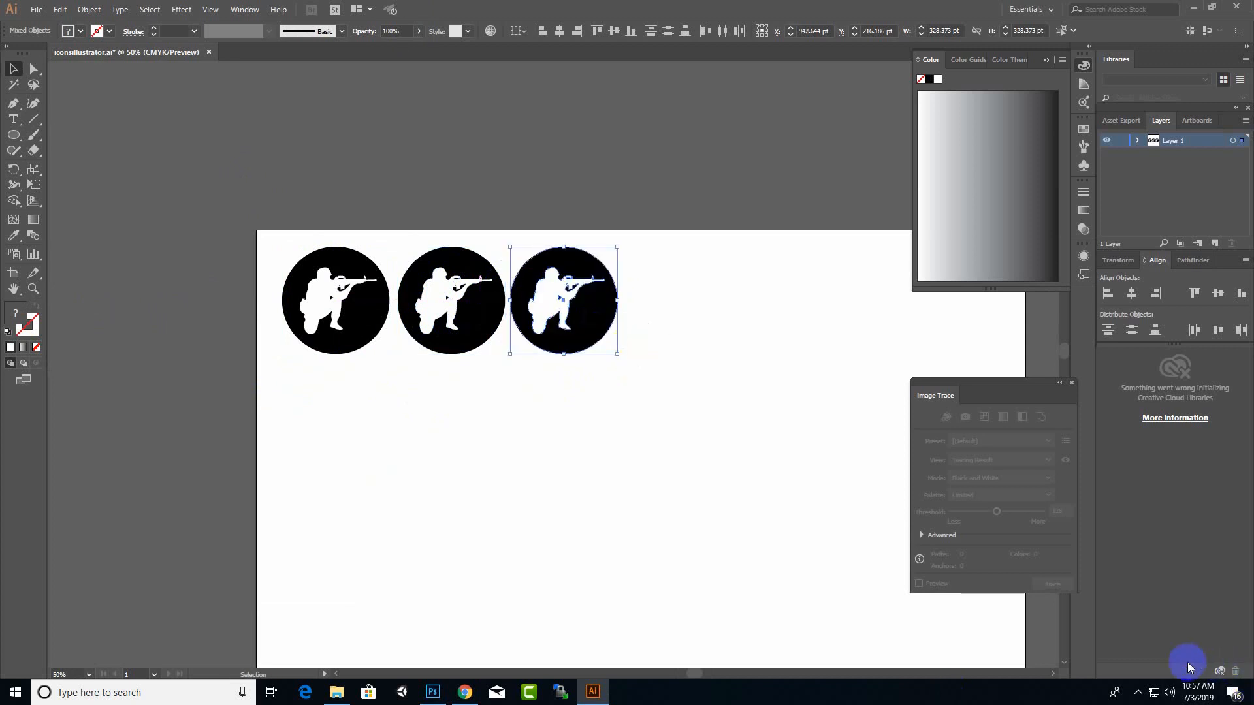
click(1137, 692)
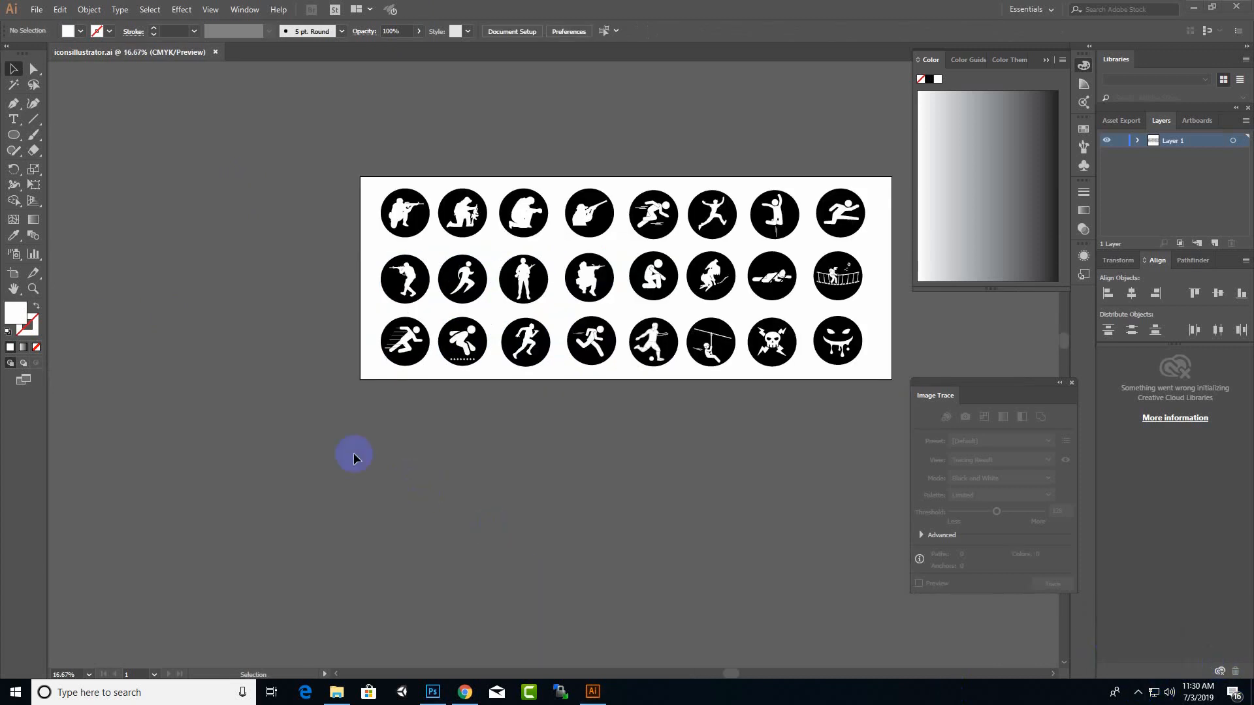
scroll(309, 429, down, 2)
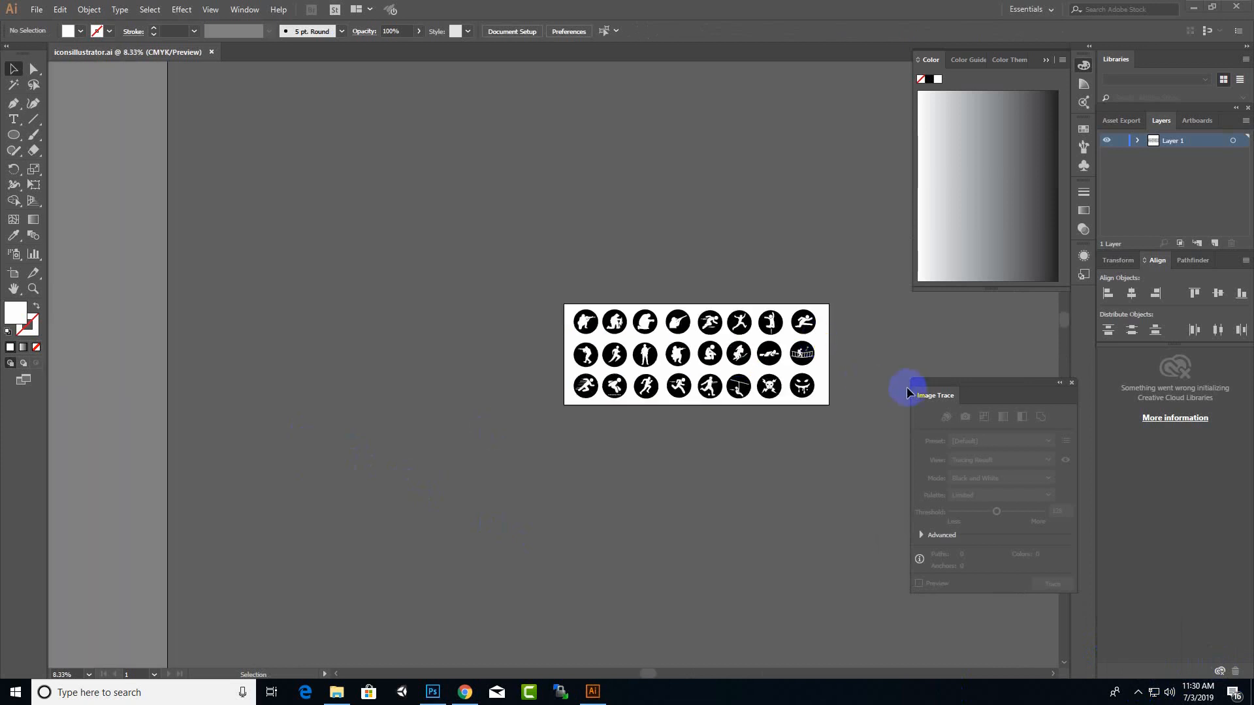
scroll(866, 397, up, 1)
scroll(824, 380, up, 1)
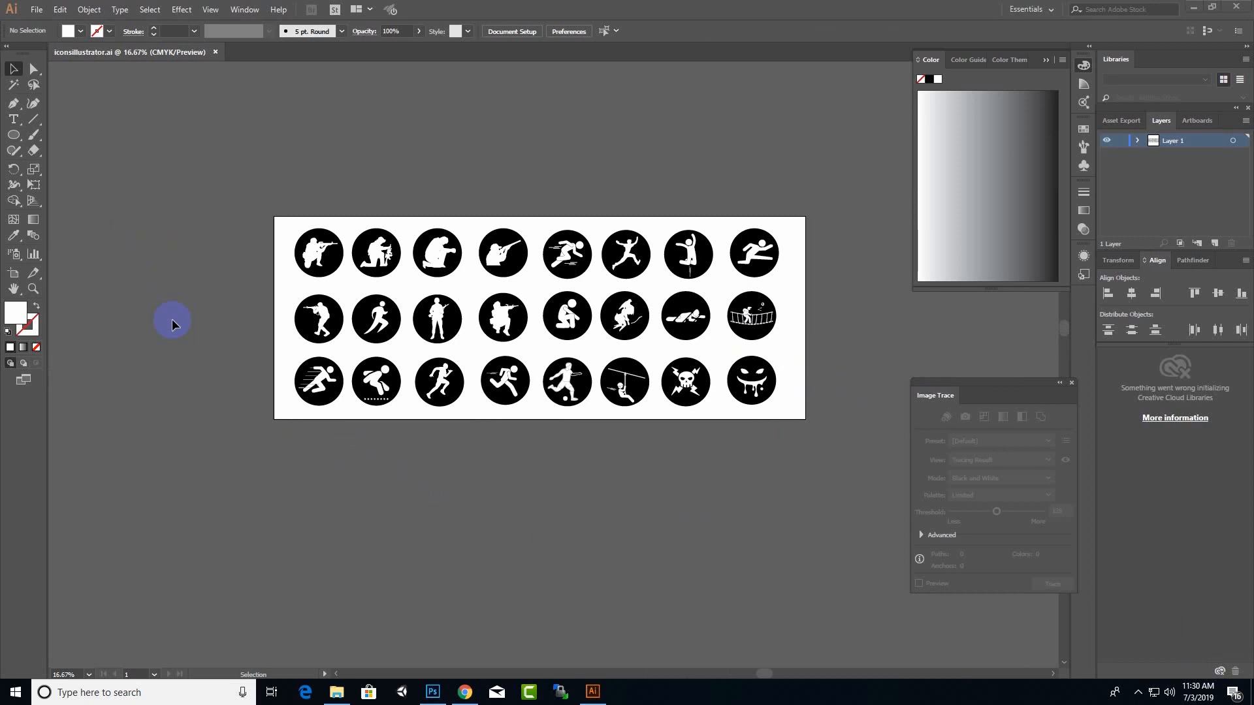
key(ctrl)
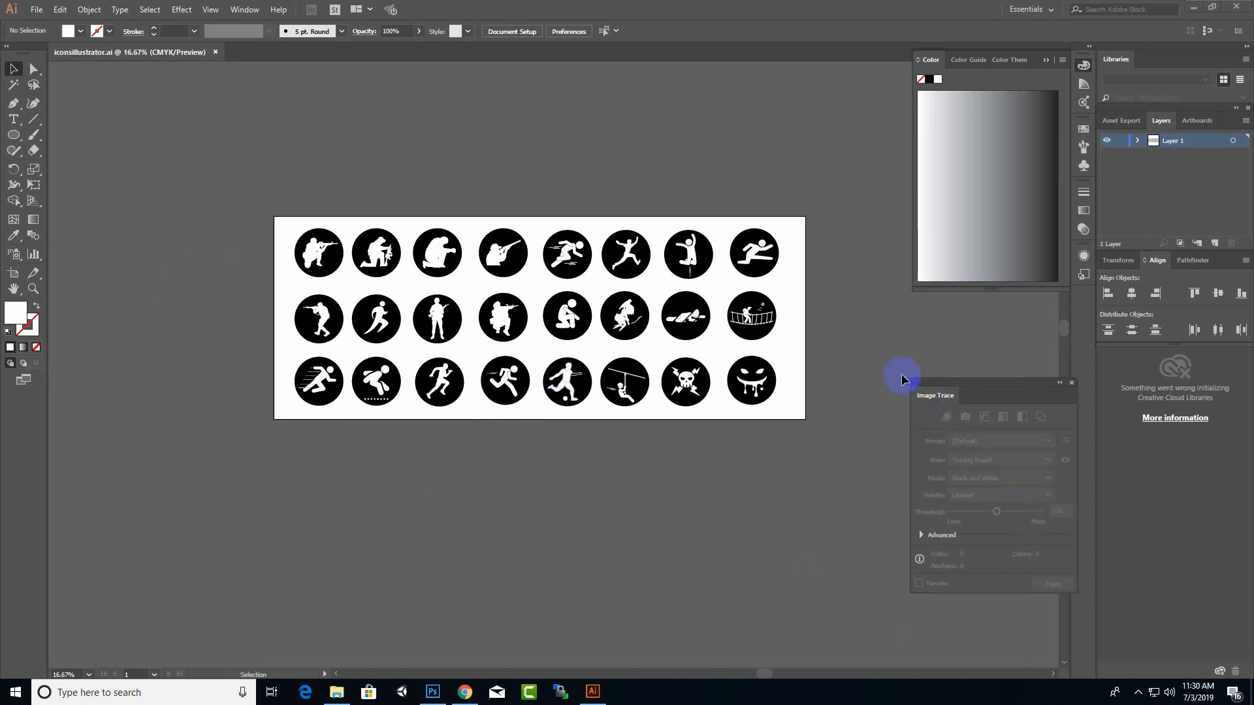
click(1137, 692)
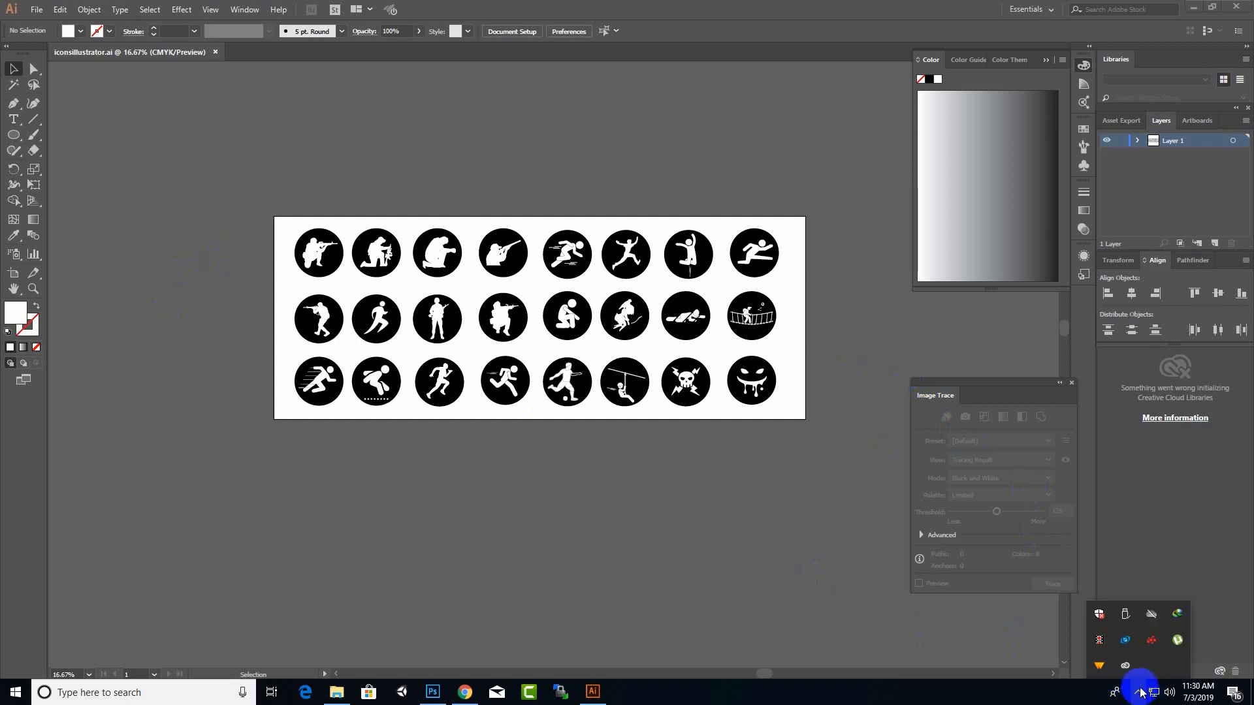